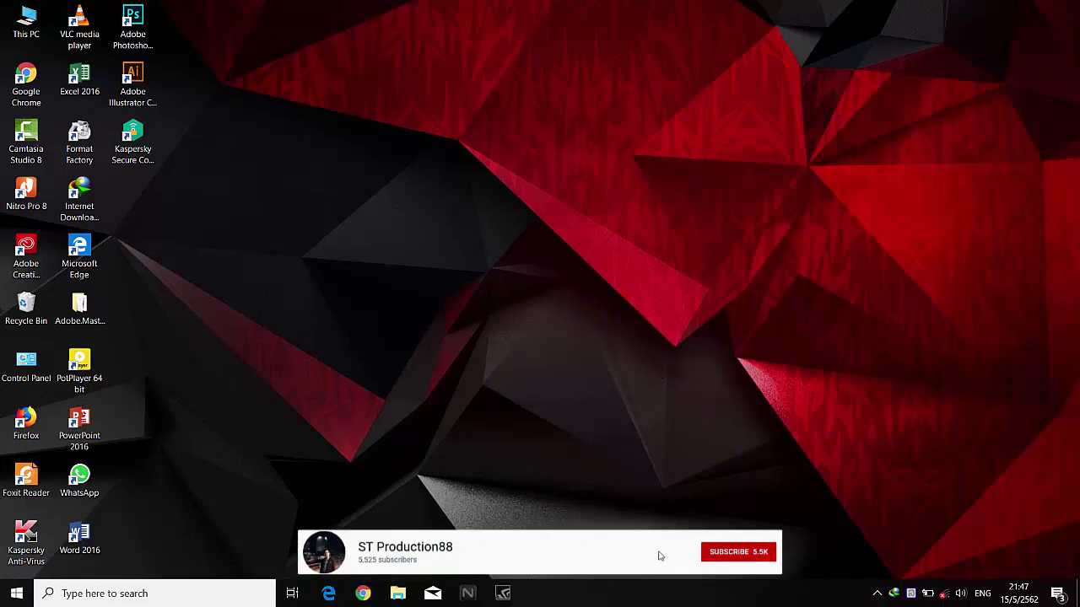
- Run filmora_setup_full846.exe from the filmora_setup_full846 archive in D:\Programs and start the Filmora installation
left_click(401, 595)
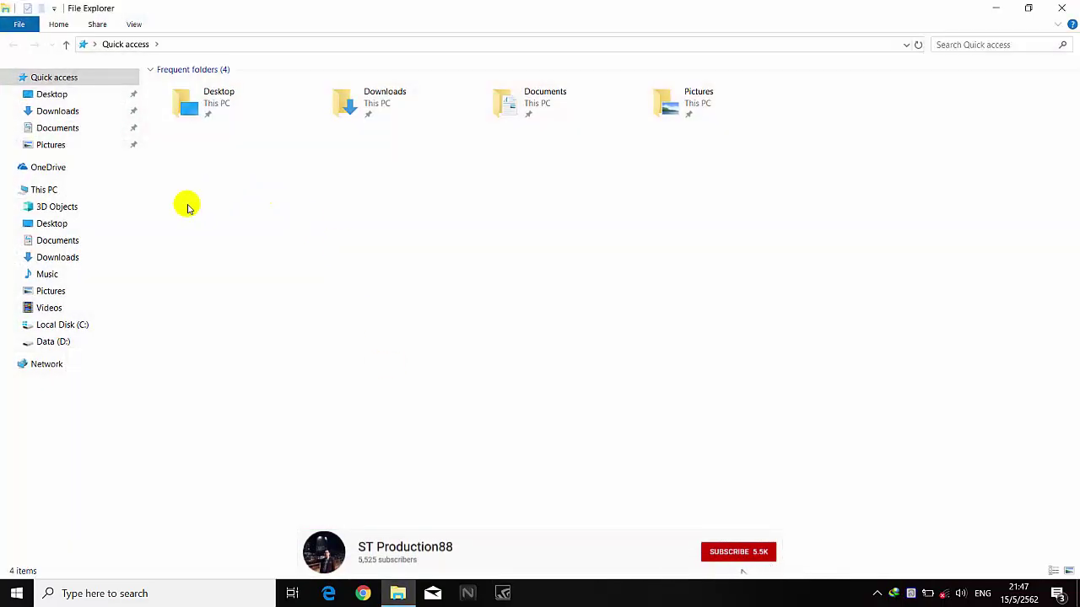
left_click(50, 341)
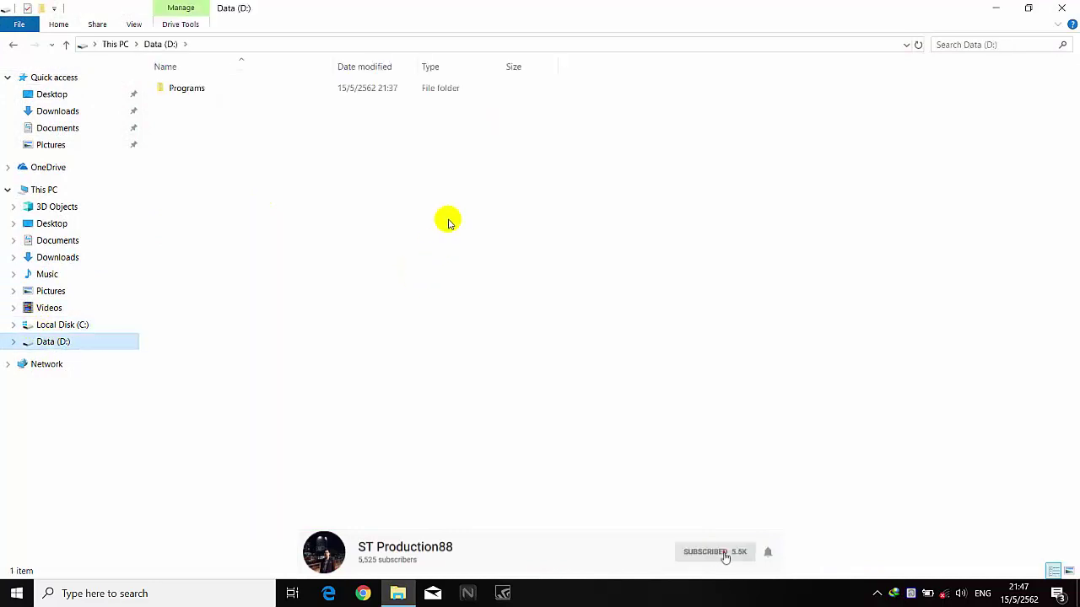
double_click(189, 95)
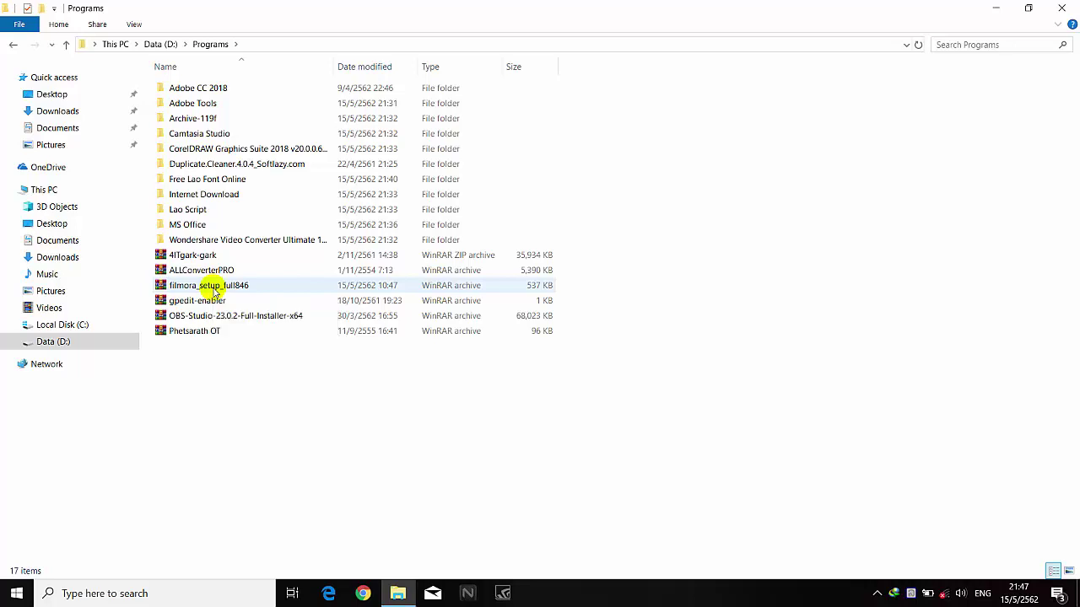
double_click(213, 290)
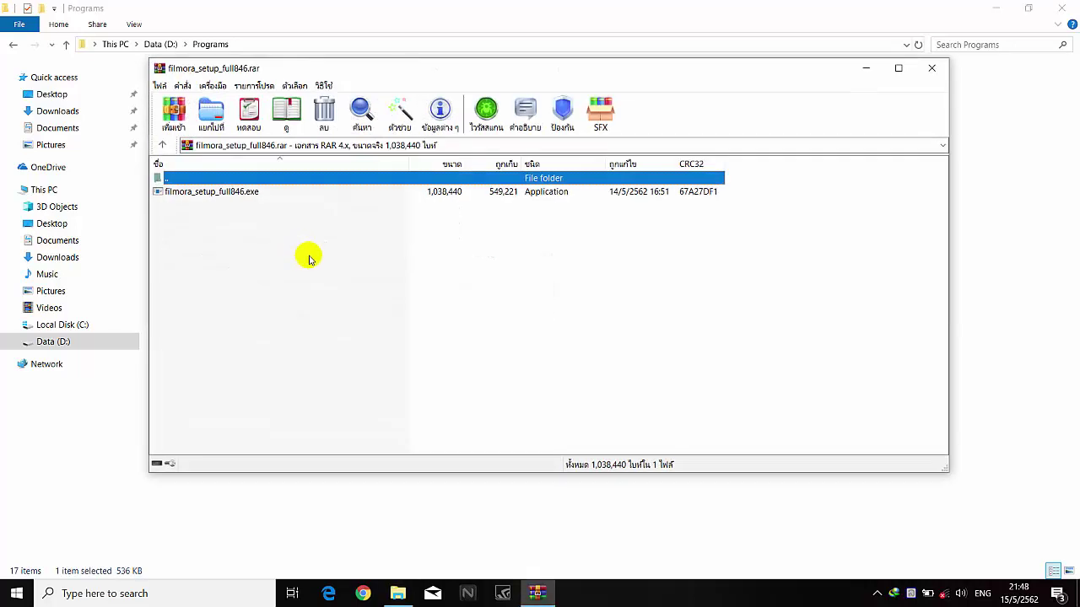
double_click(213, 194)
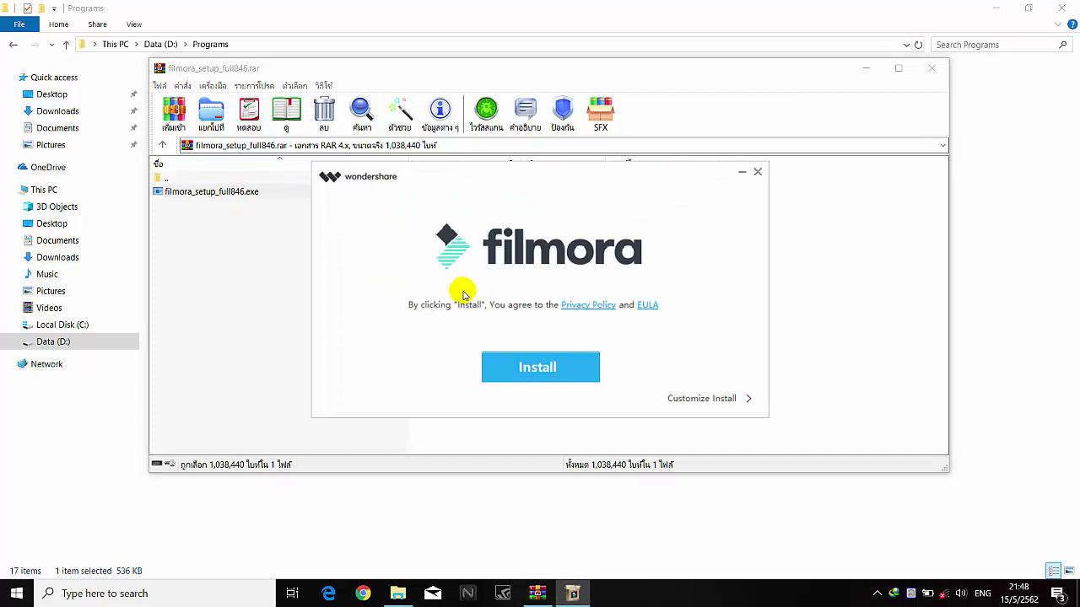
left_click(555, 369)
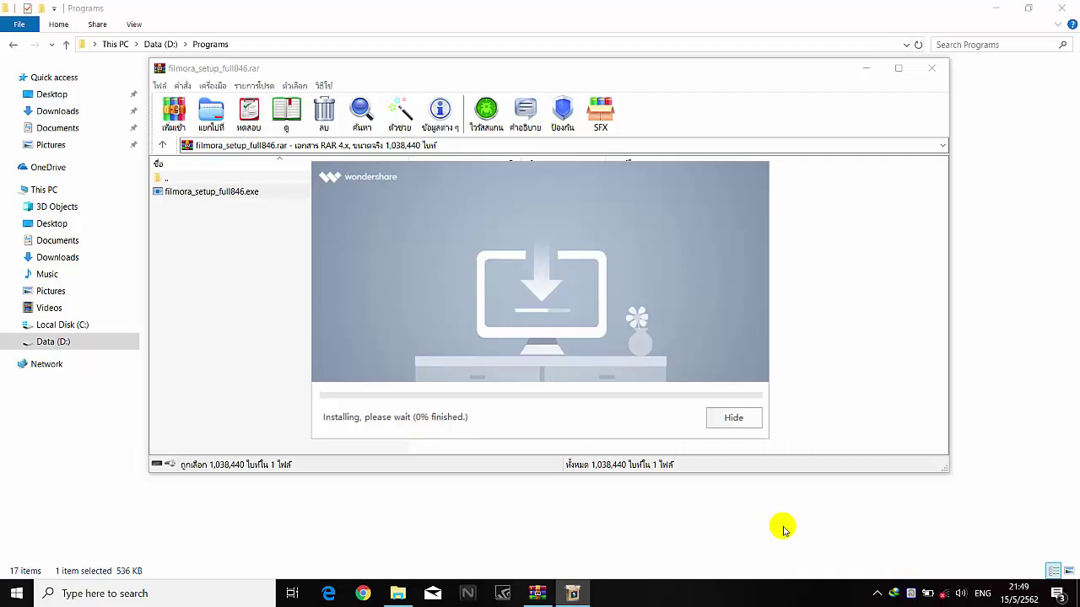
- Connect the computer to the available secured Wi-Fi network and return to the Filmora installer
left_click(943, 592)
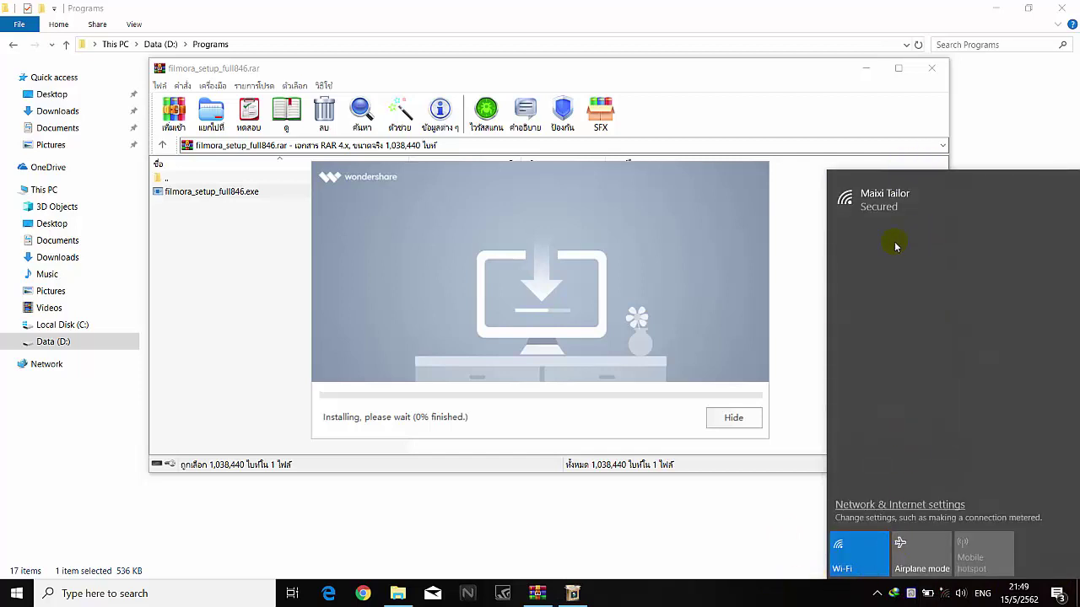
left_click(926, 203)
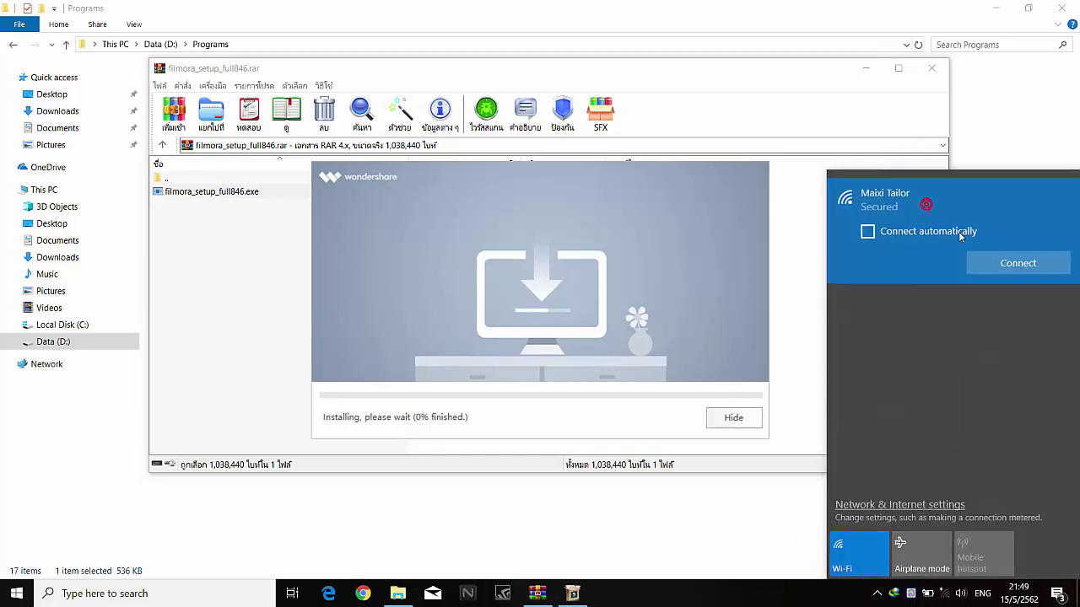
left_click(1016, 265)
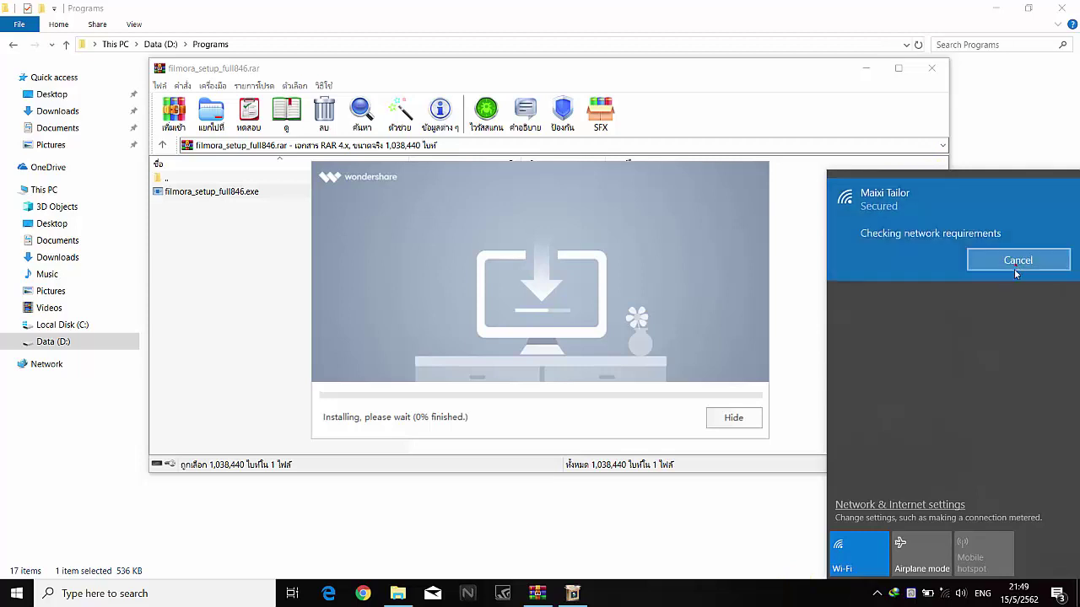
left_click(787, 602)
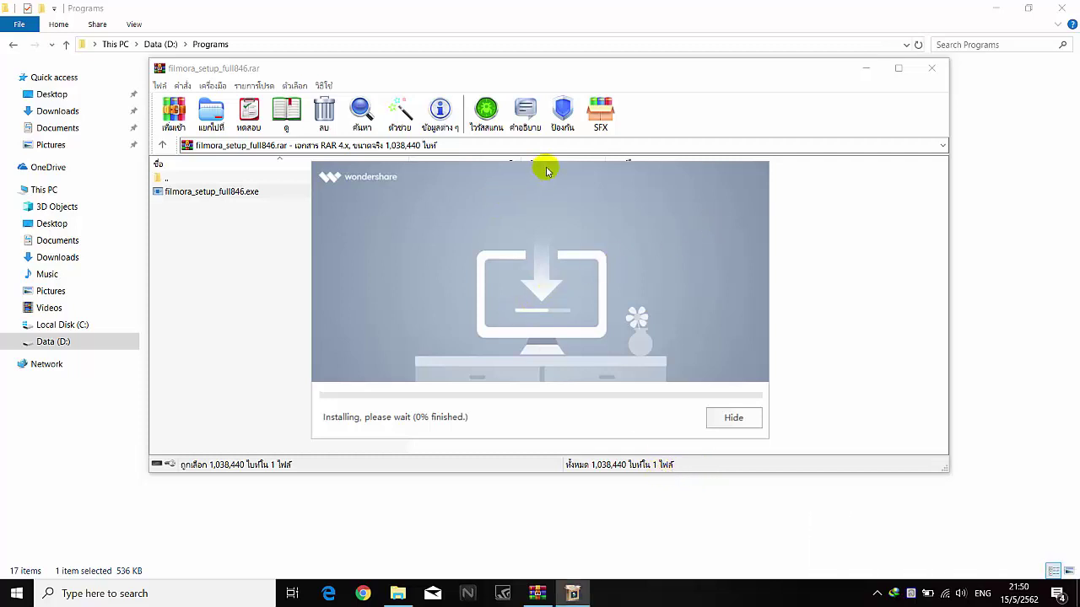
mouse_move(599, 178)
left_mouse_down()
mouse_move(627, 178)
mouse_move(607, 177)
left_mouse_up()
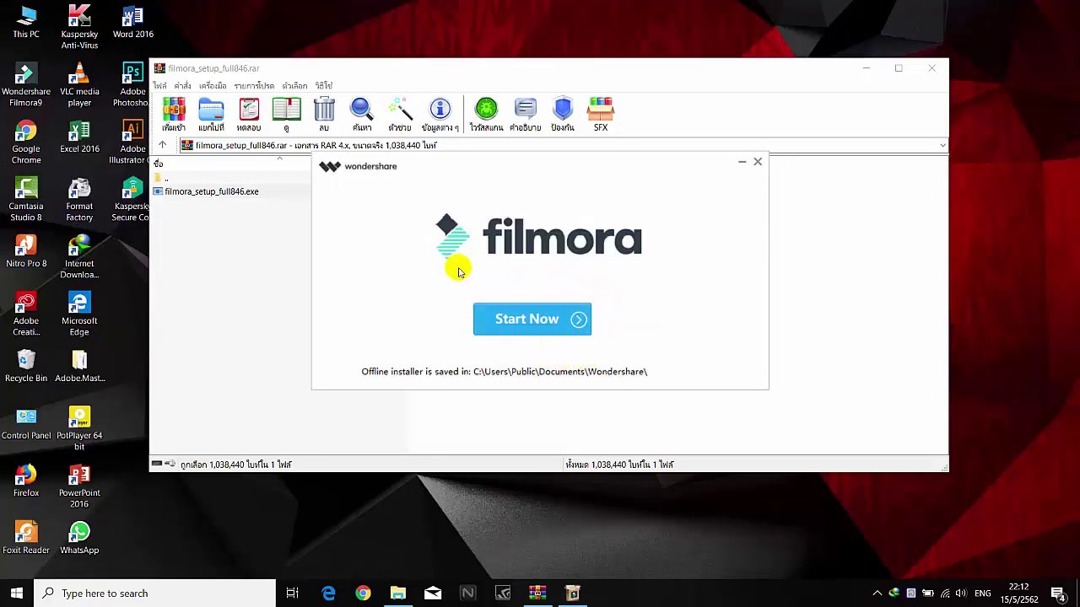
- Close the finished Filmora installer and confirm closing the Checkup feature
left_click(563, 306)
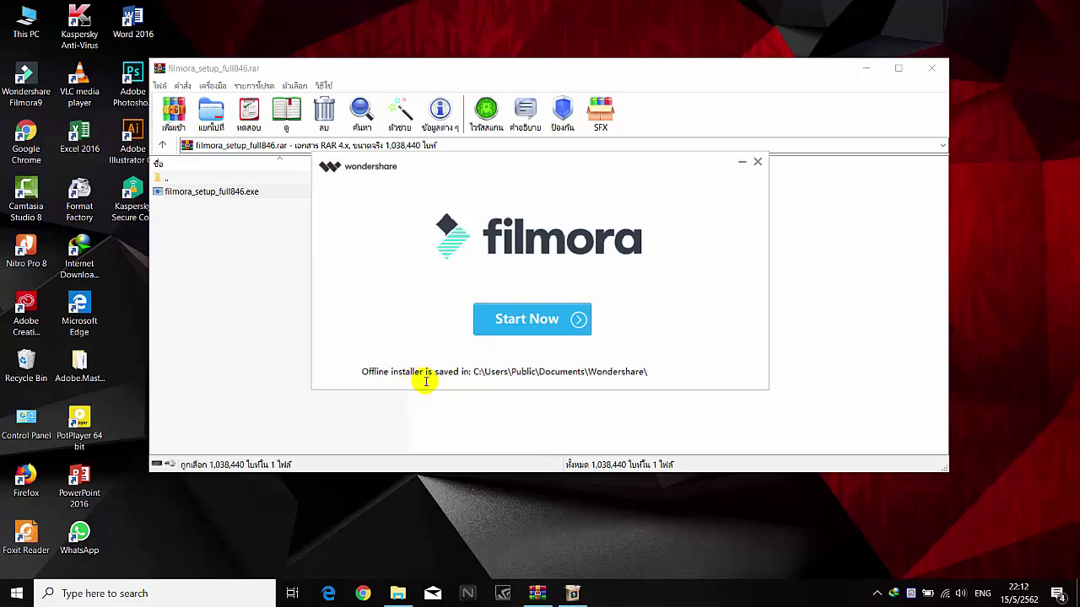
left_click(553, 323)
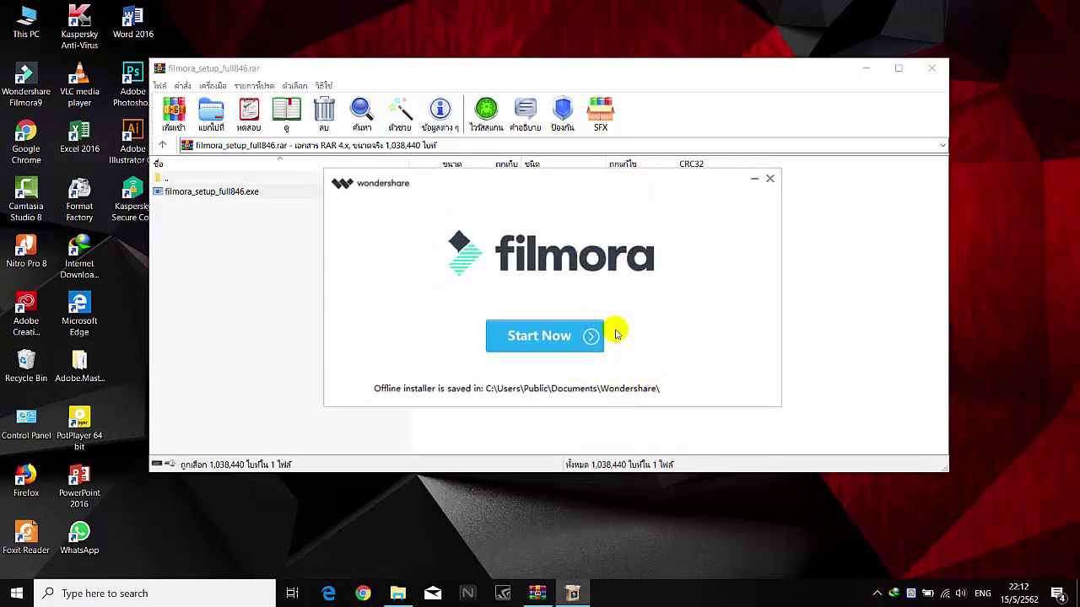
left_click(770, 179)
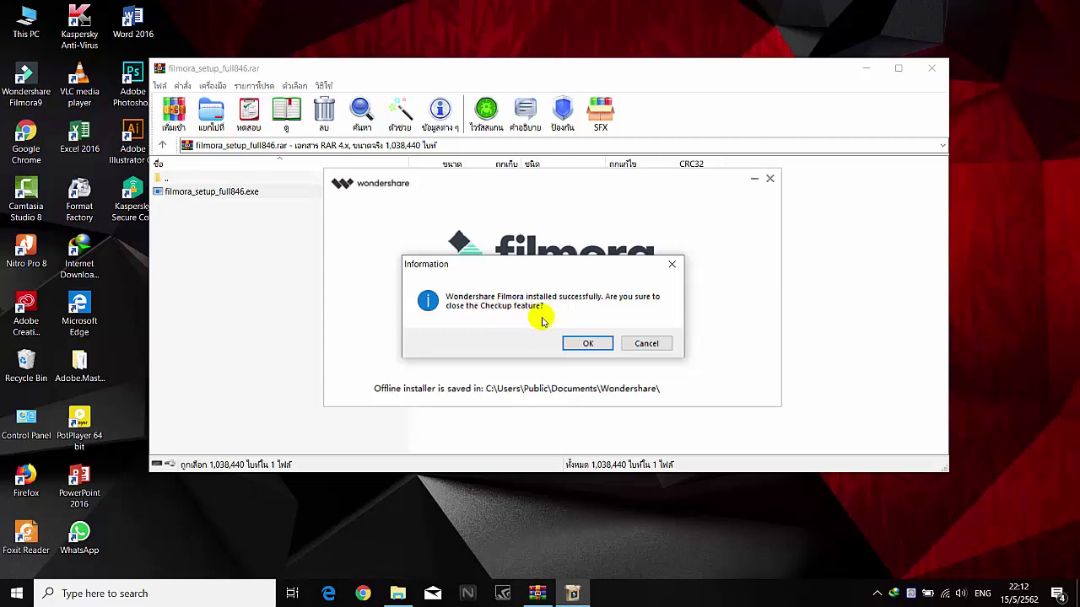
left_click(600, 343)
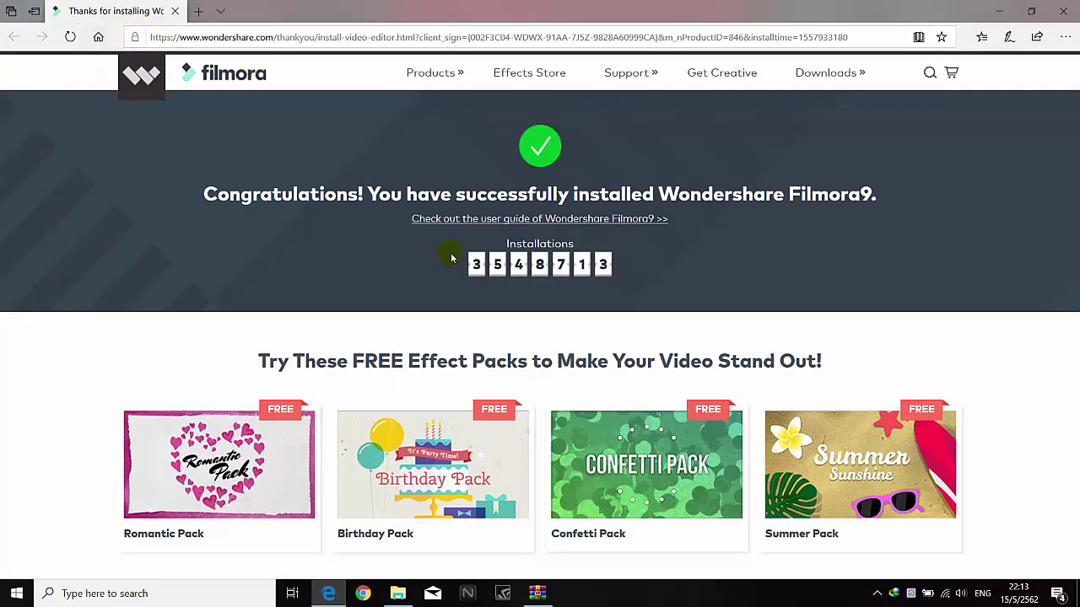
- Look through the Wondershare Filmora9 post-installation web page and minimize the browser
scroll(683, 337, "down", 8)
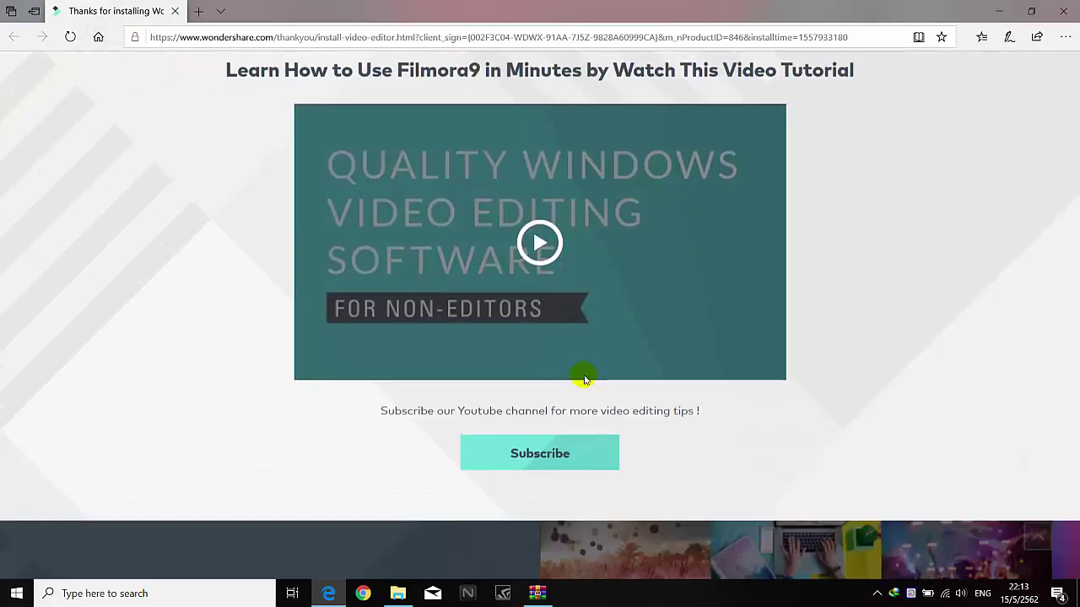
scroll(584, 379, "up", 8)
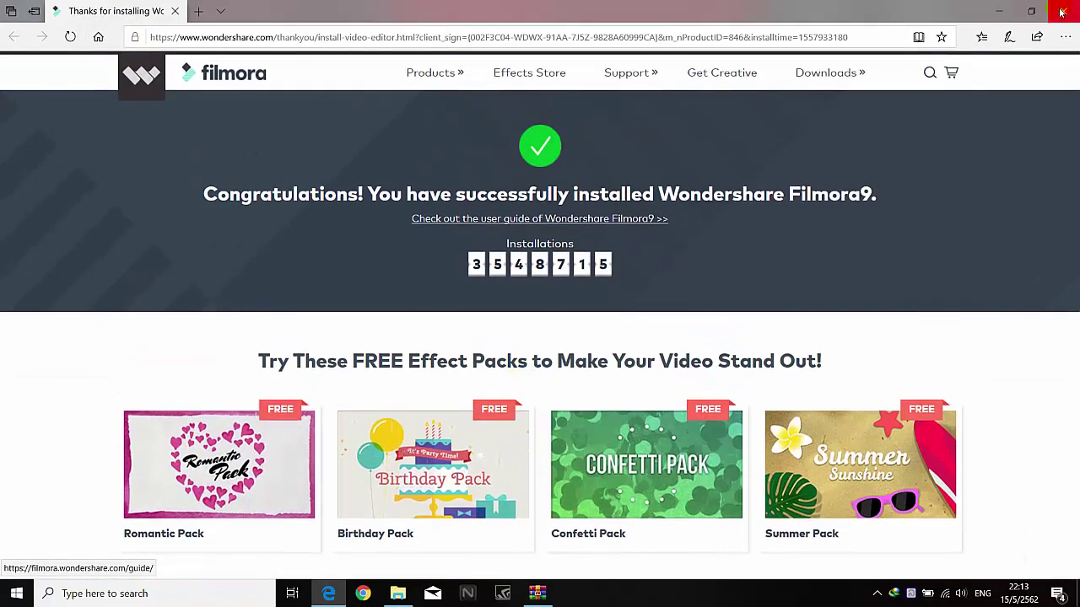
left_click(999, 10)
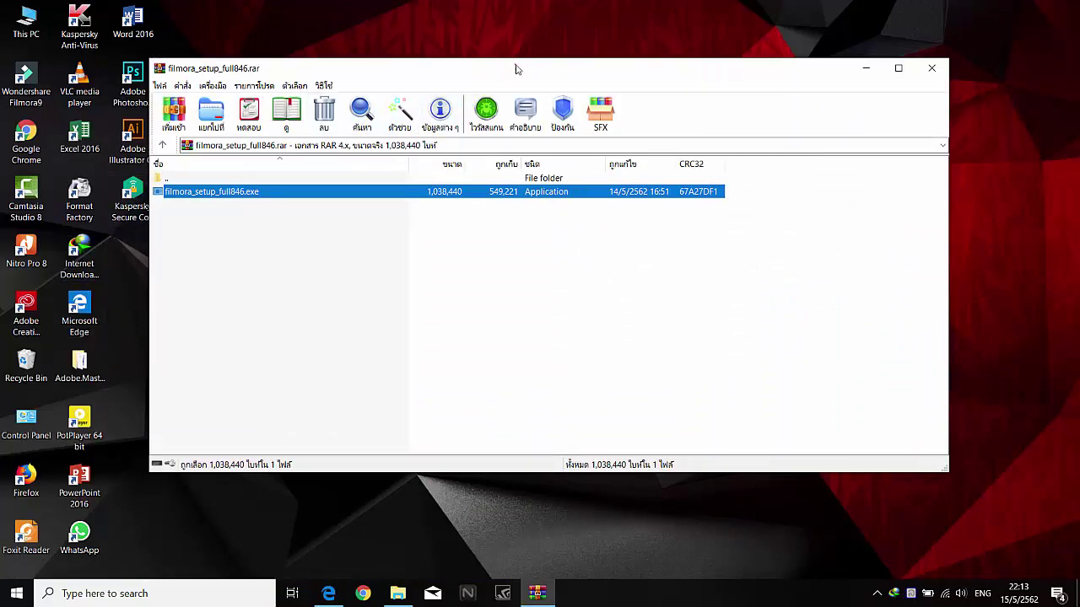
- Refresh the desktop beside the filmora_setup_full846.rar window and close that archive window
left_click_drag(516, 68, 654, 34)
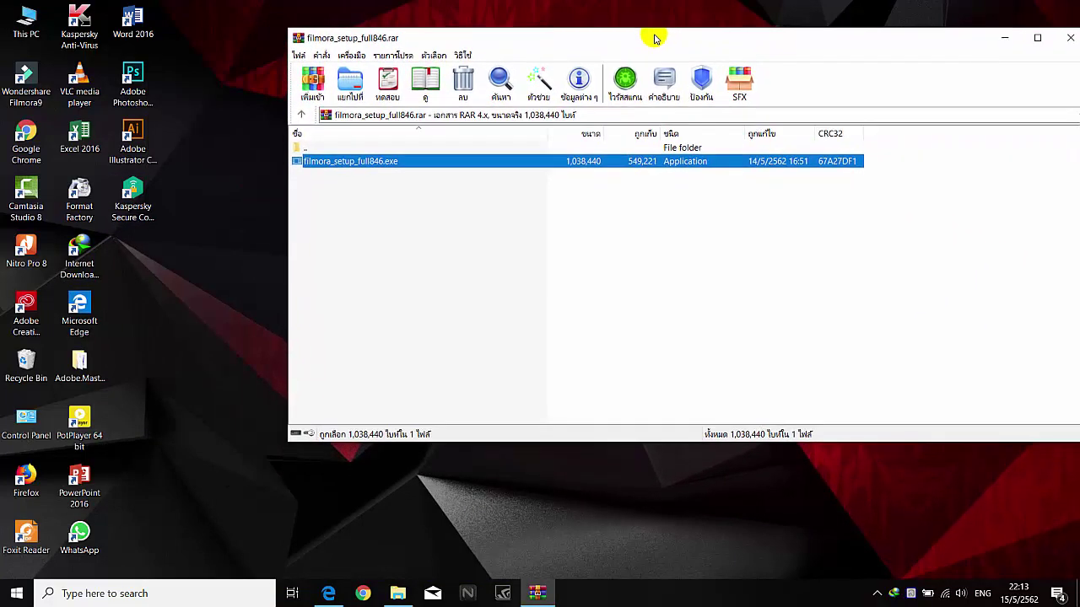
right_click(184, 297)
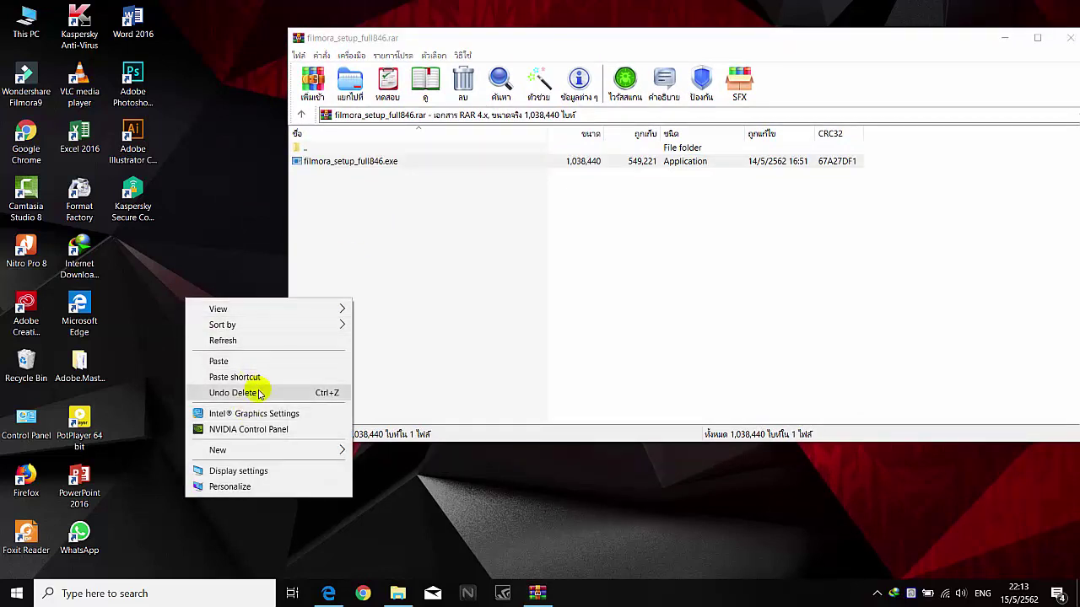
left_click(226, 339)
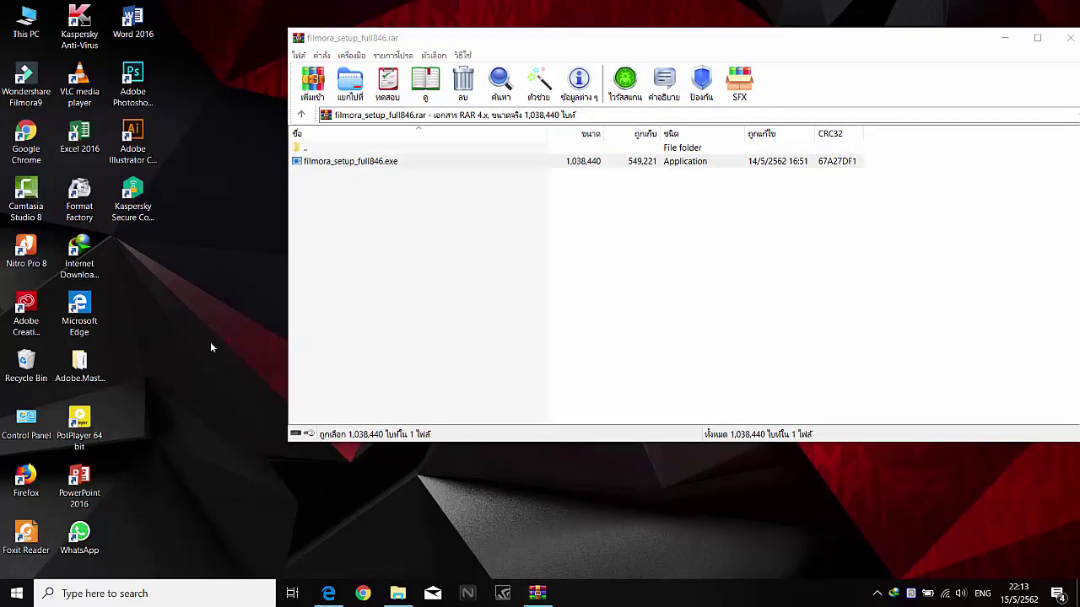
left_click(34, 99)
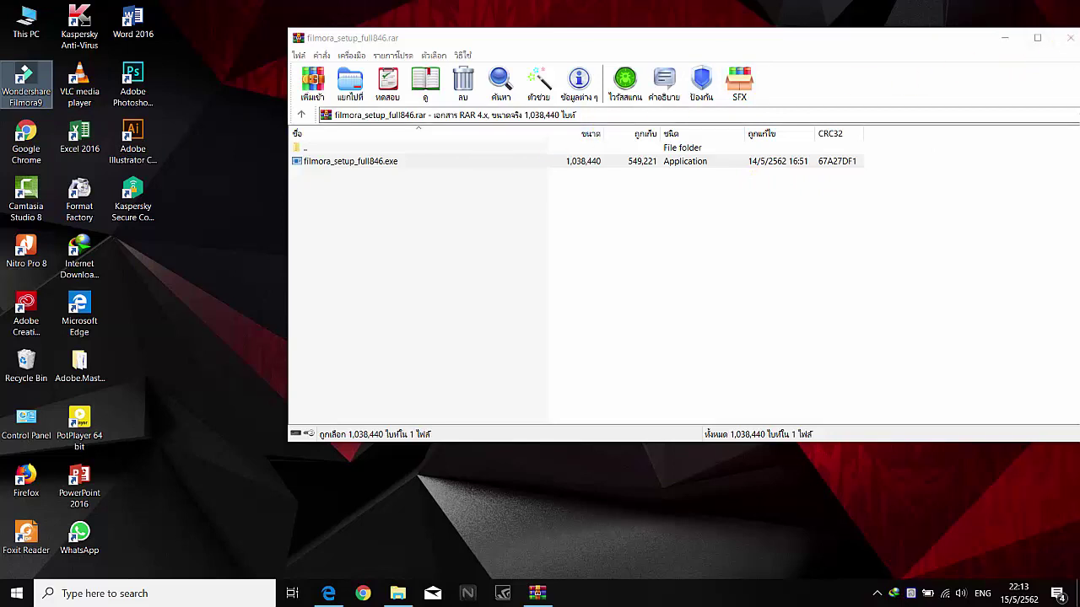
left_click(1068, 37)
right_click(560, 144)
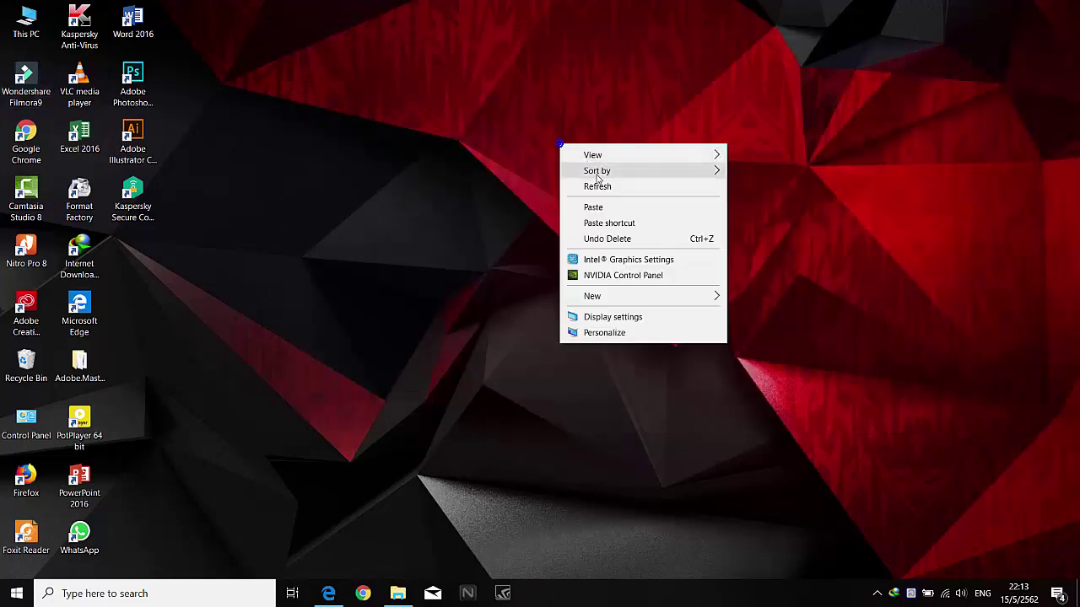
left_click(590, 185)
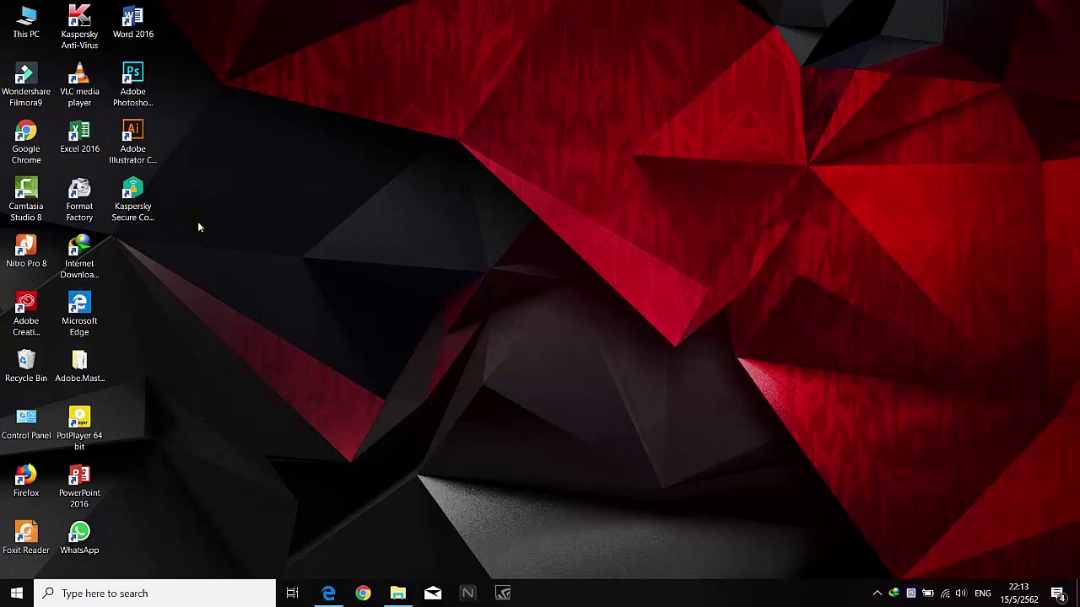
right_click(270, 87)
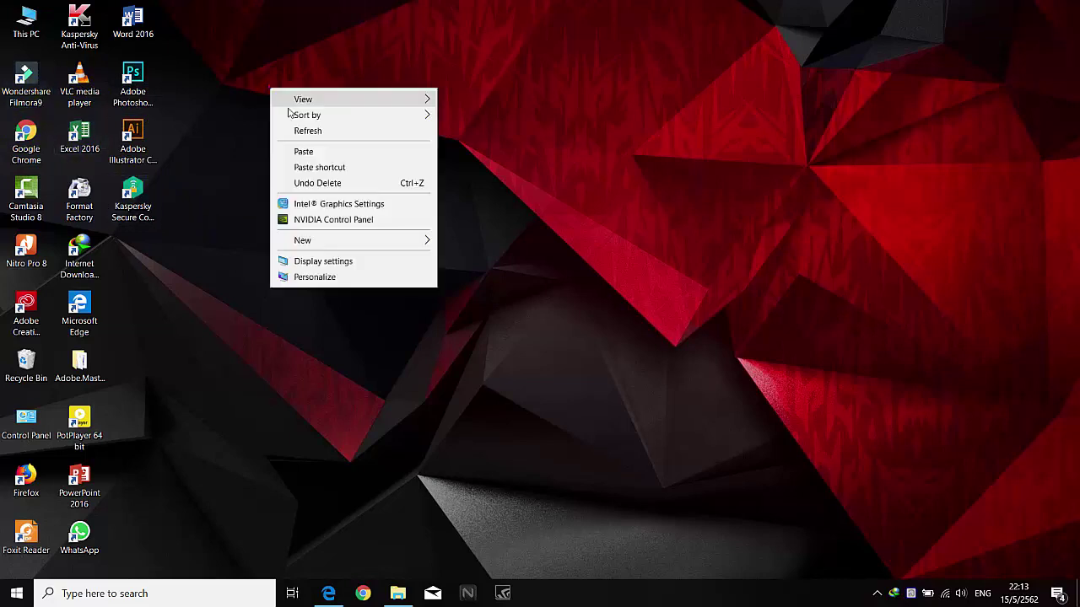
left_click(291, 128)
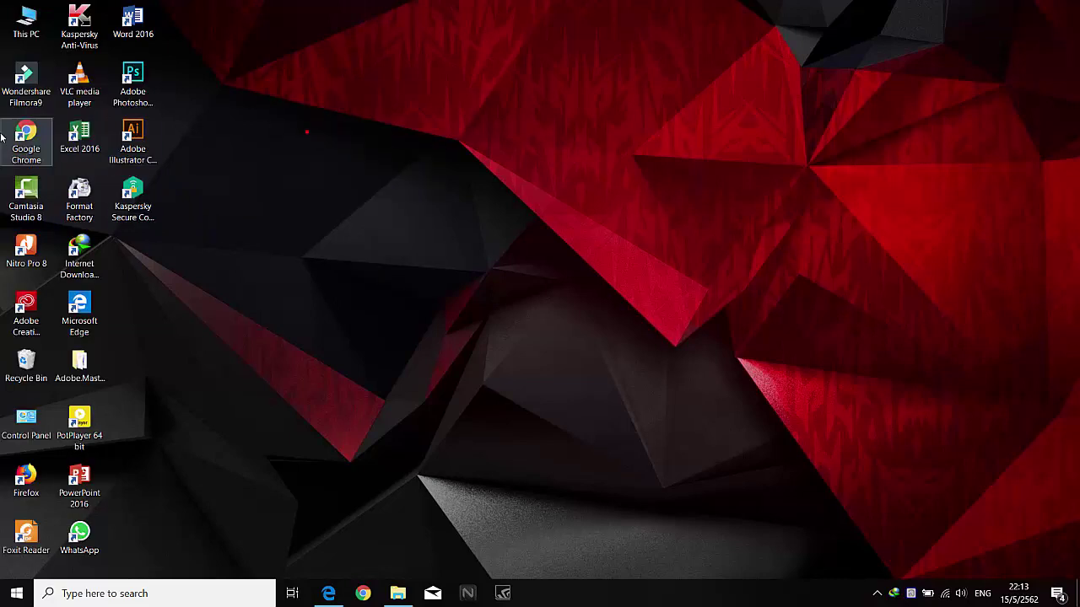
- Launch Wondershare Filmora9, create a new 16:9 (Widescreen) project and close the Message Center
double_click(26, 77)
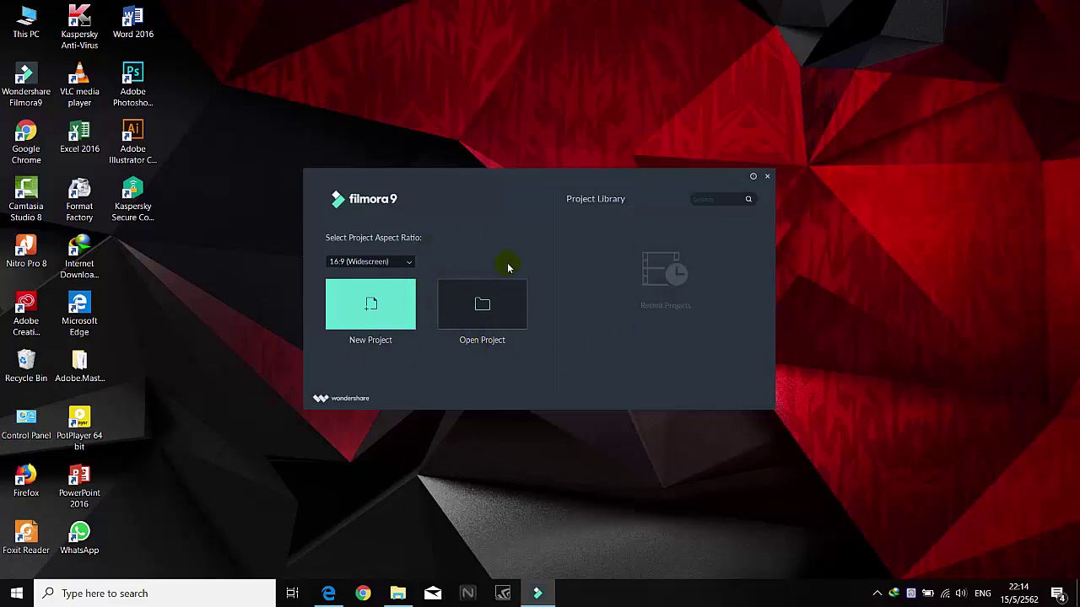
left_click(357, 300)
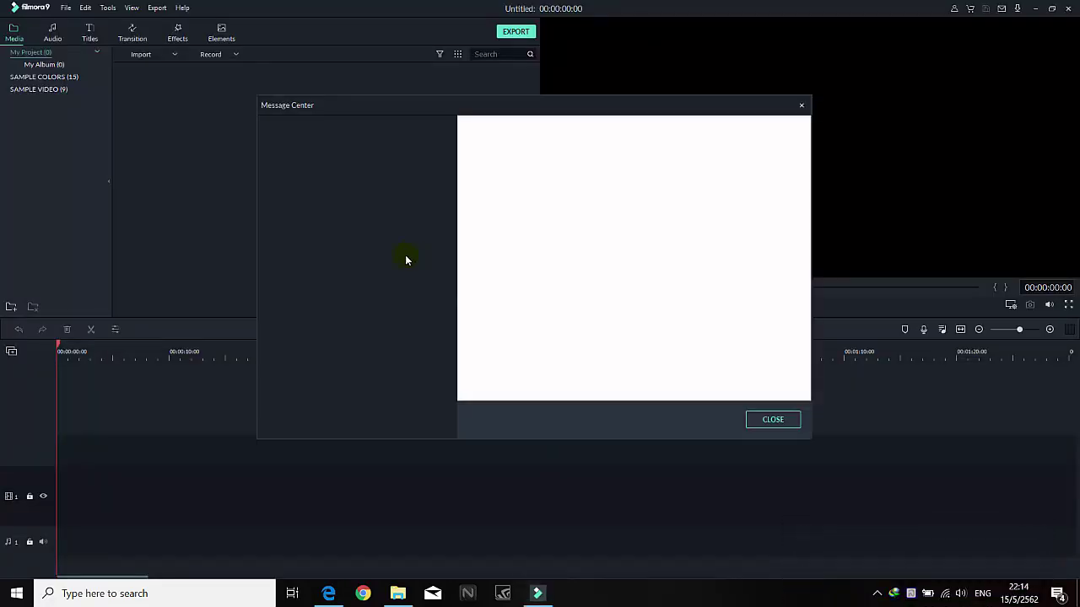
left_click(767, 423)
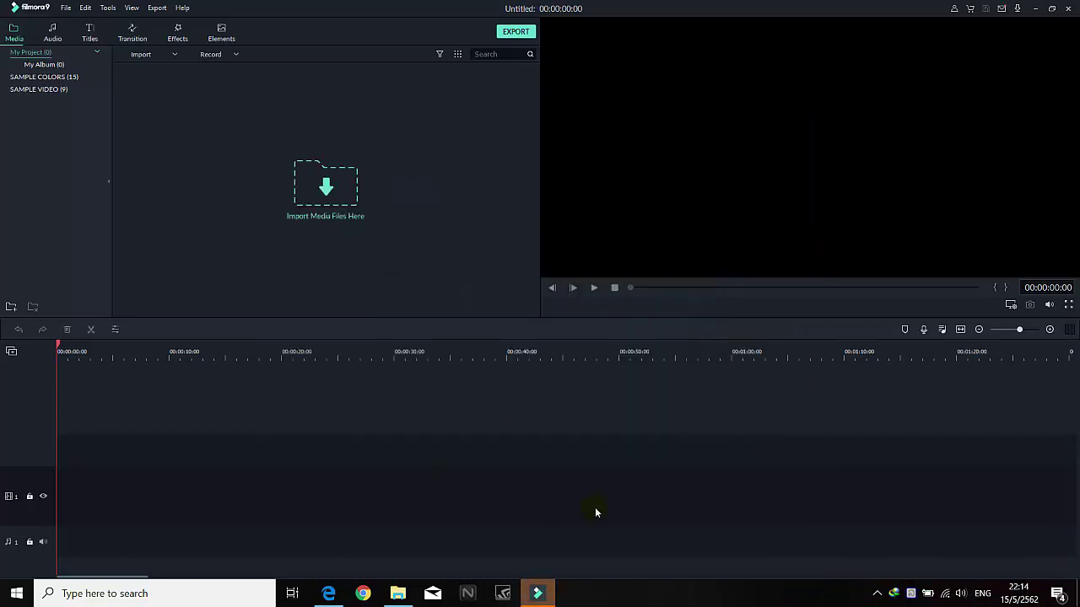
- Minimize Filmora9, open the Recycle Bin and cut the five AVCHD videos 00000, 00001, 00002, 00039 and 00040
left_click(540, 594)
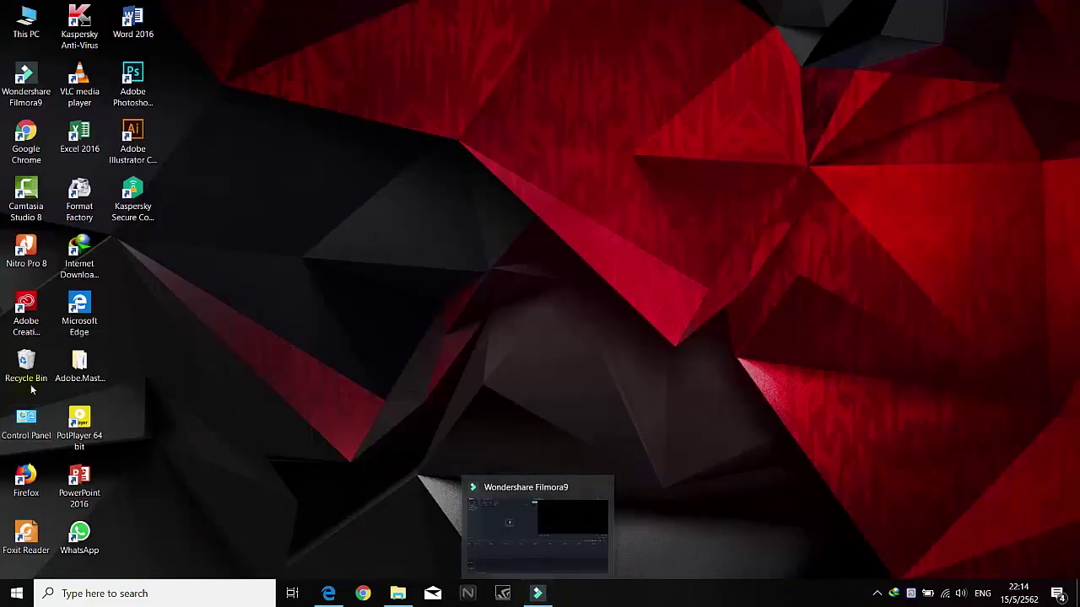
double_click(26, 363)
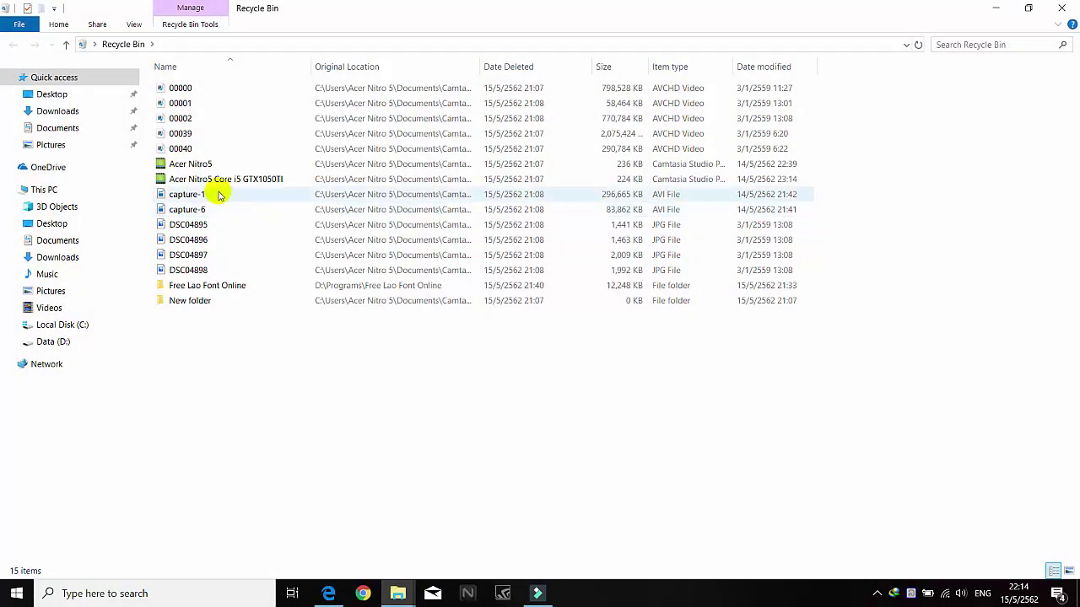
left_click(196, 87)
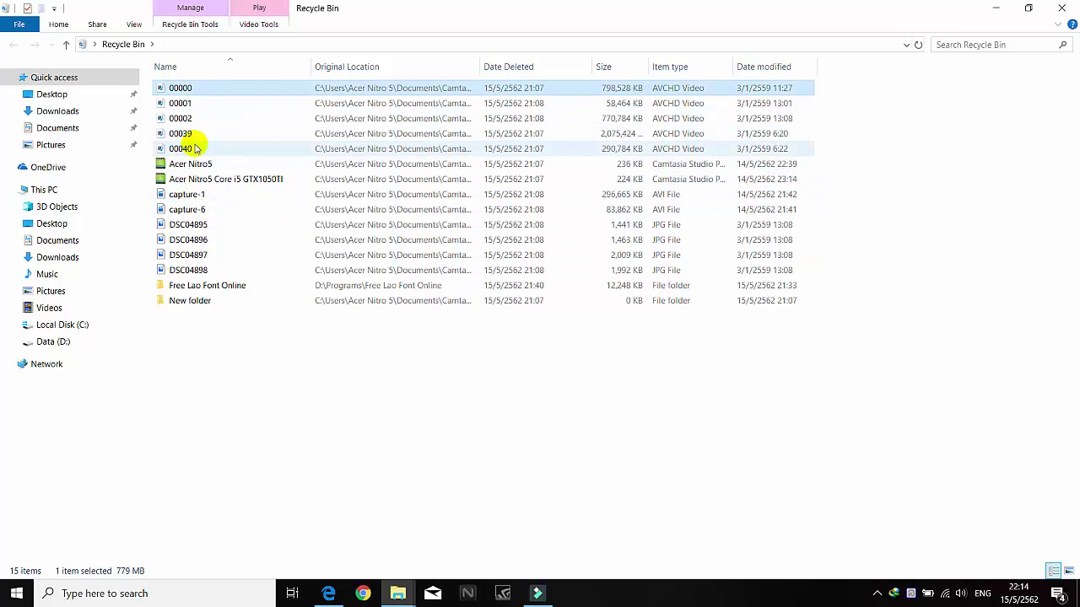
left_click(192, 148, "shift")
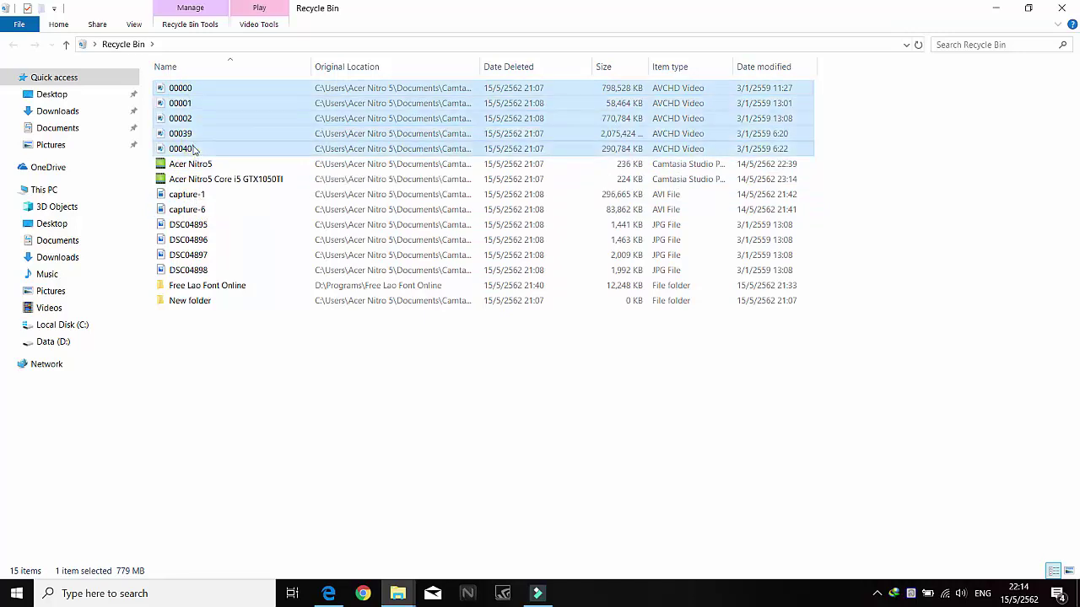
right_click(192, 108)
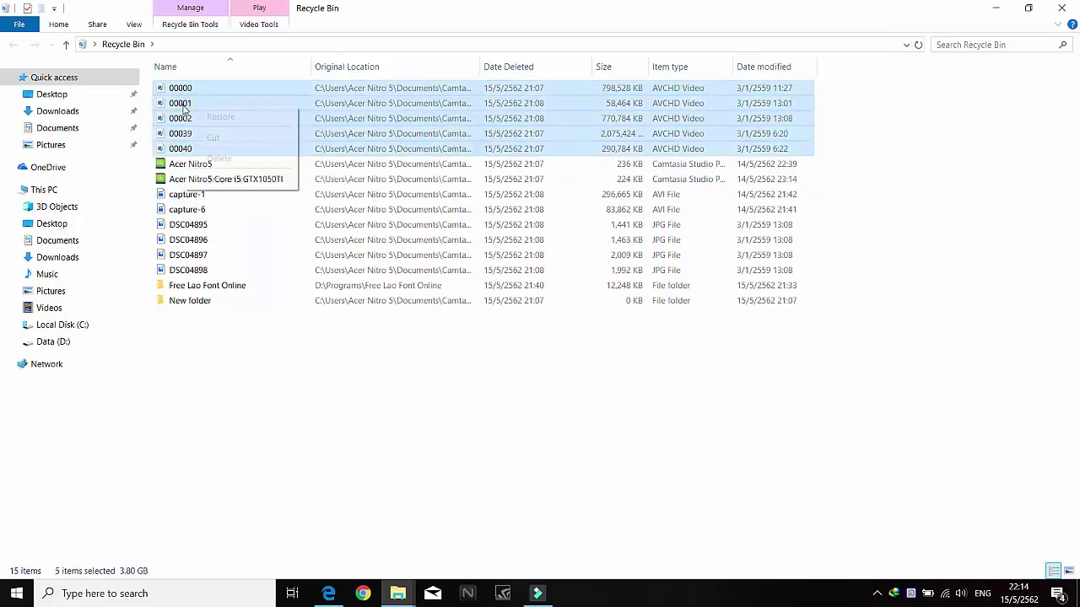
left_click(220, 141)
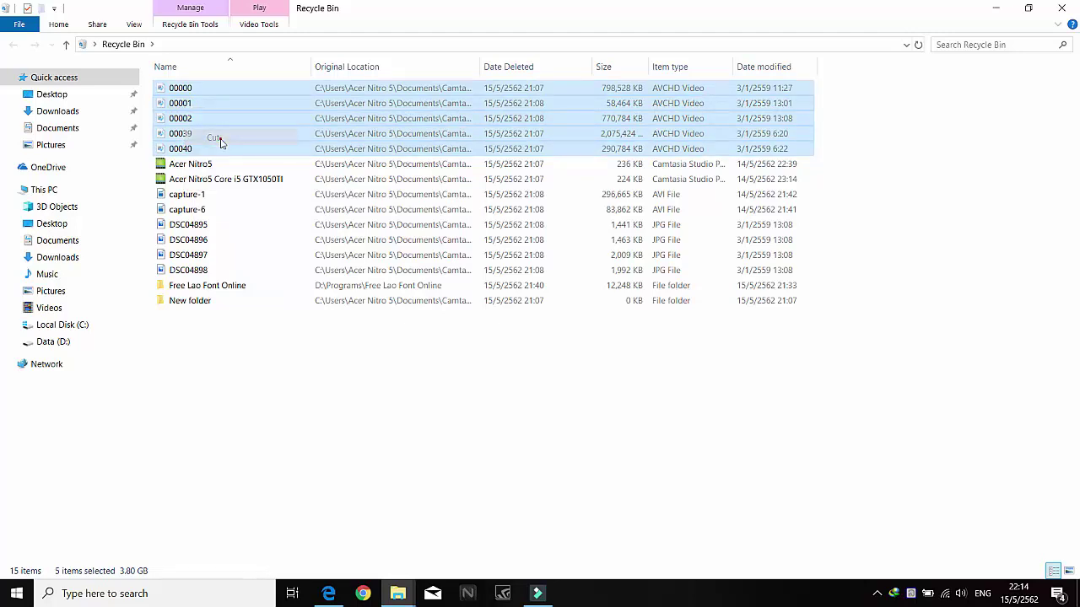
- Paste the cut videos into the Camtasia Studio folder in Documents and leave the folder window
left_click(66, 244)
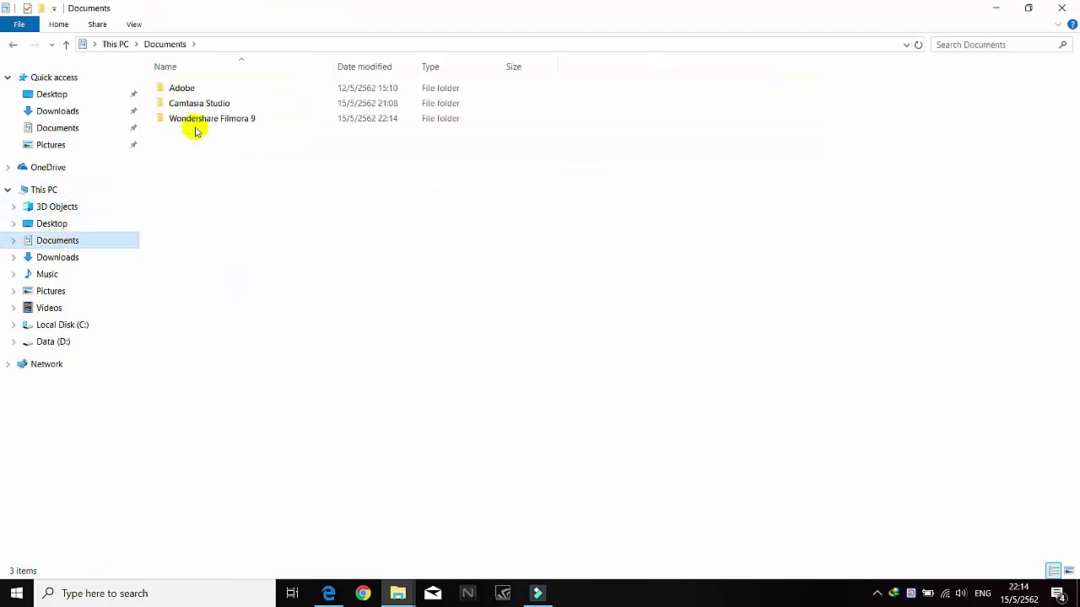
double_click(206, 105)
right_click(344, 243)
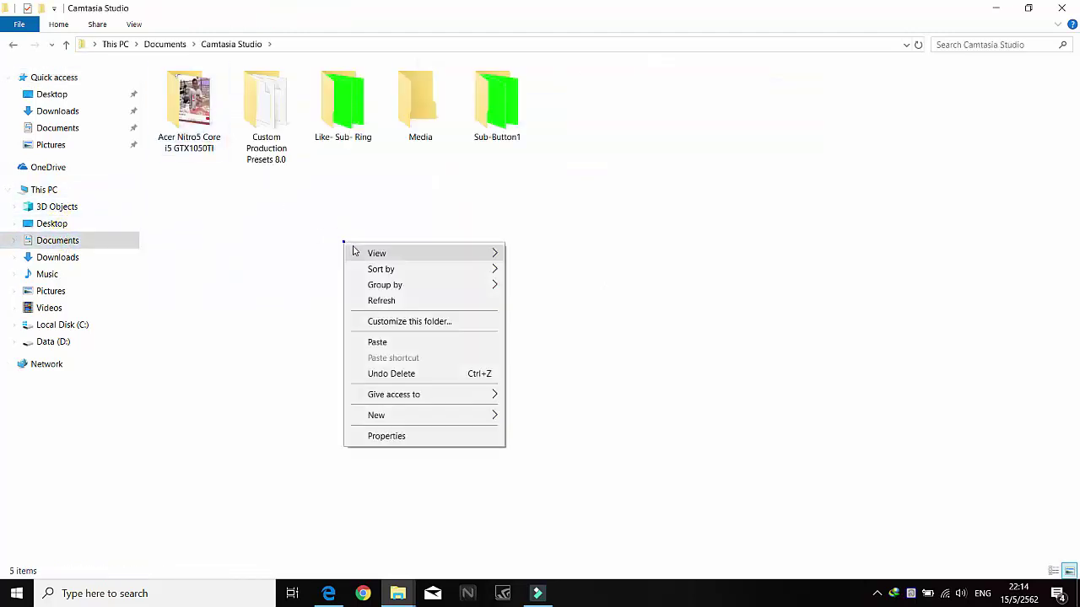
left_click(436, 342)
left_click(561, 251)
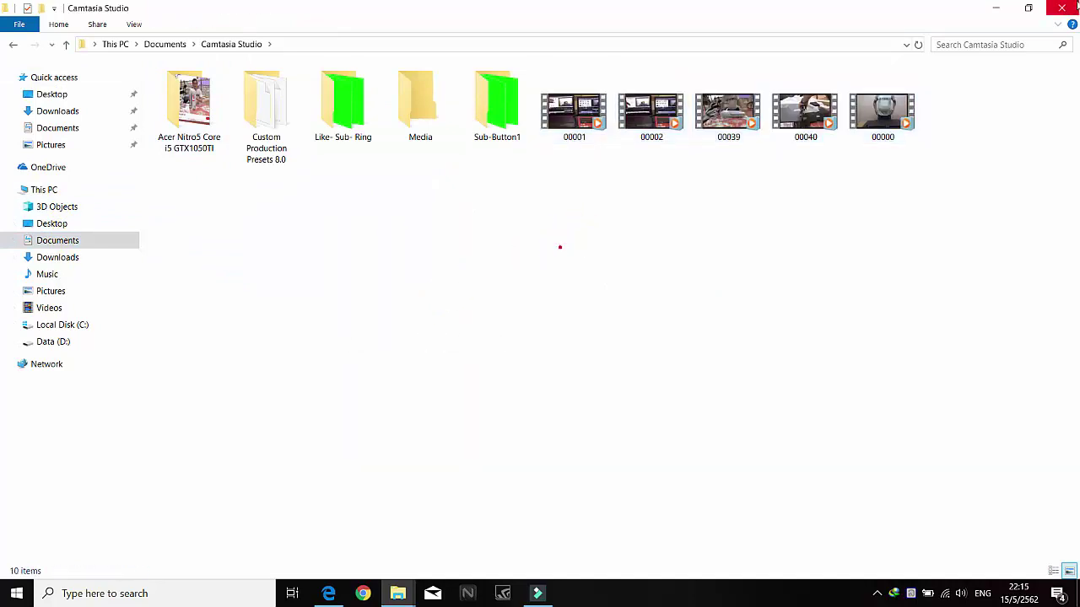
key("super+d")
- Return to Filmora9 and import the video 00040 from the Camtasia Studio folder in Documents
left_click(364, 359)
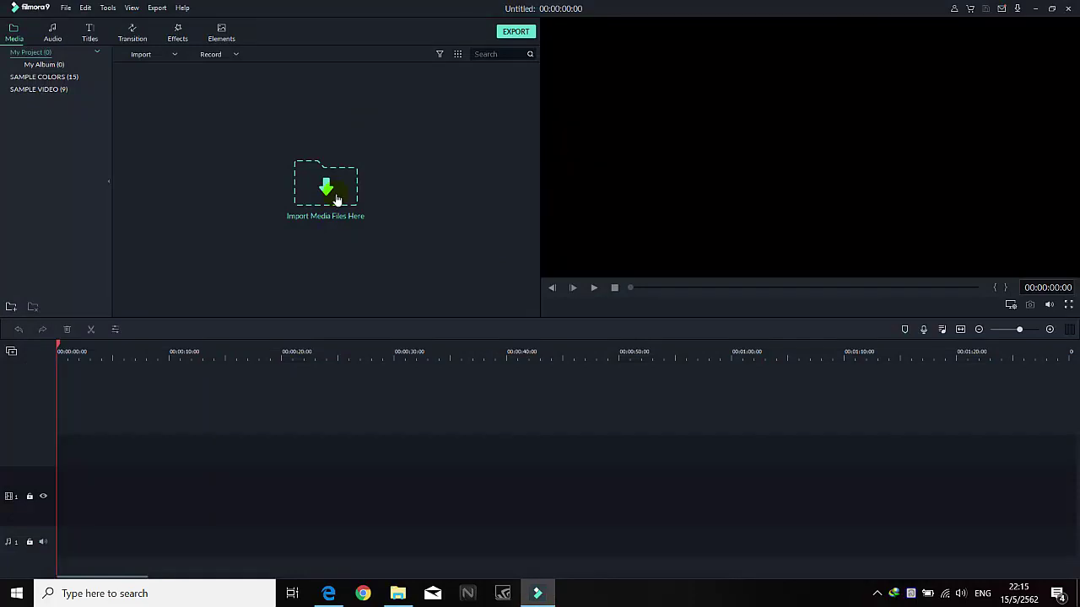
left_click(338, 199)
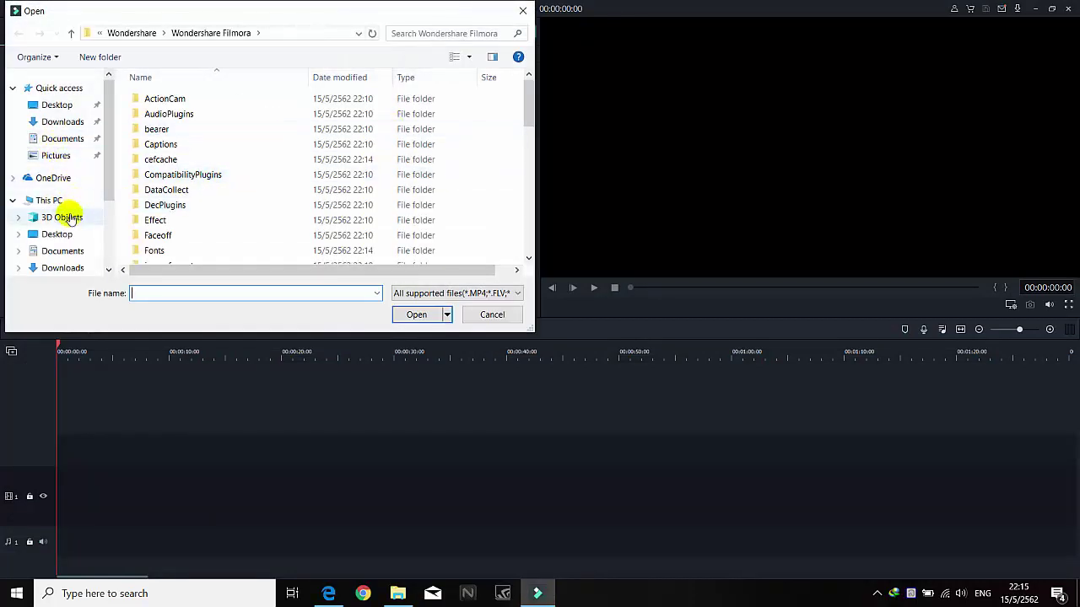
left_click(67, 138)
double_click(194, 114)
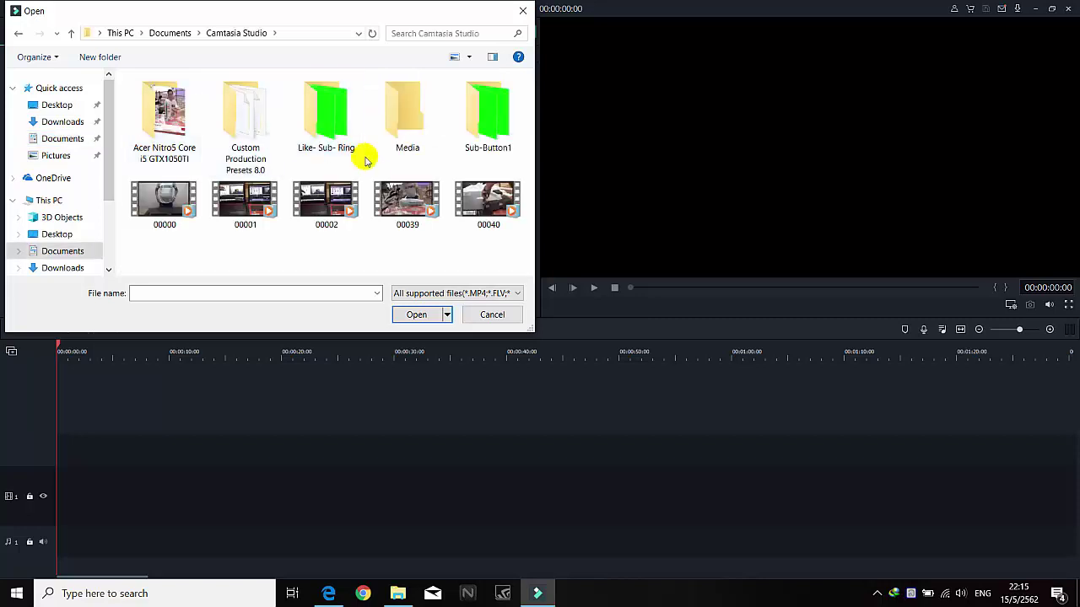
left_click(412, 207)
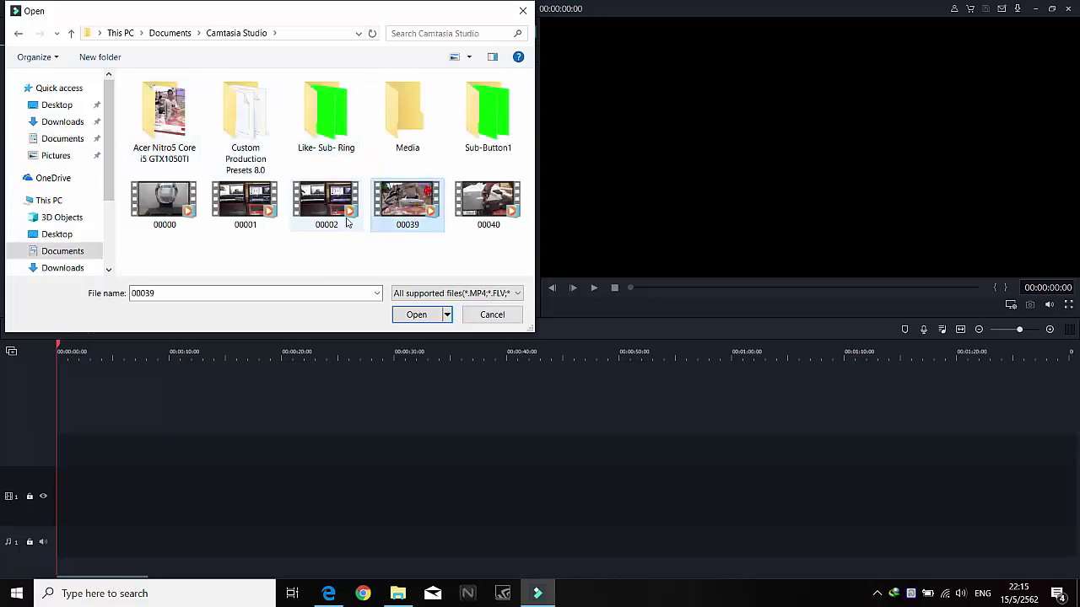
left_click(496, 206)
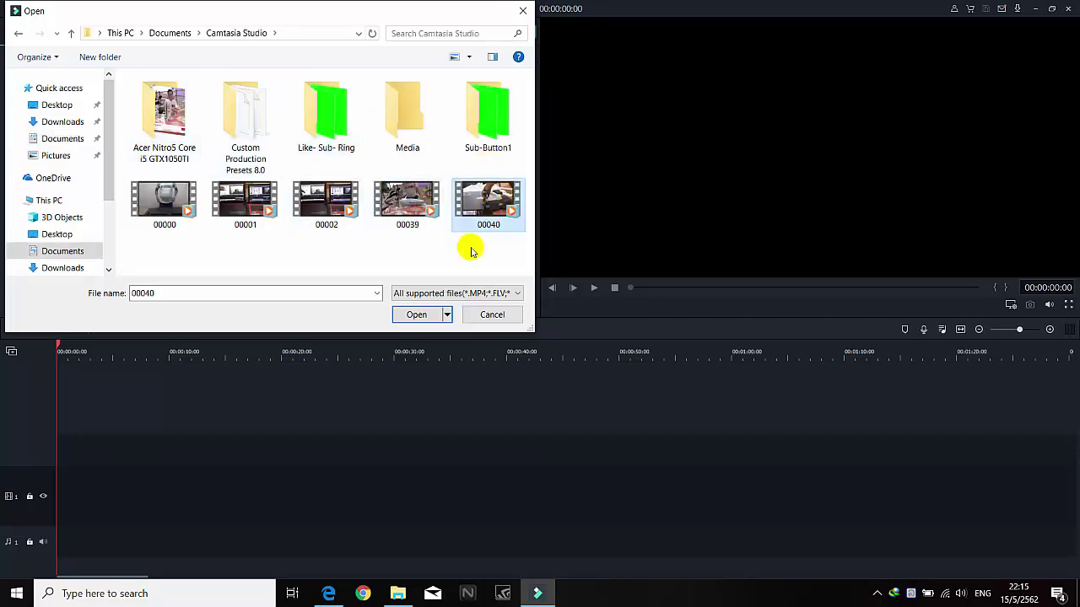
left_click(417, 313)
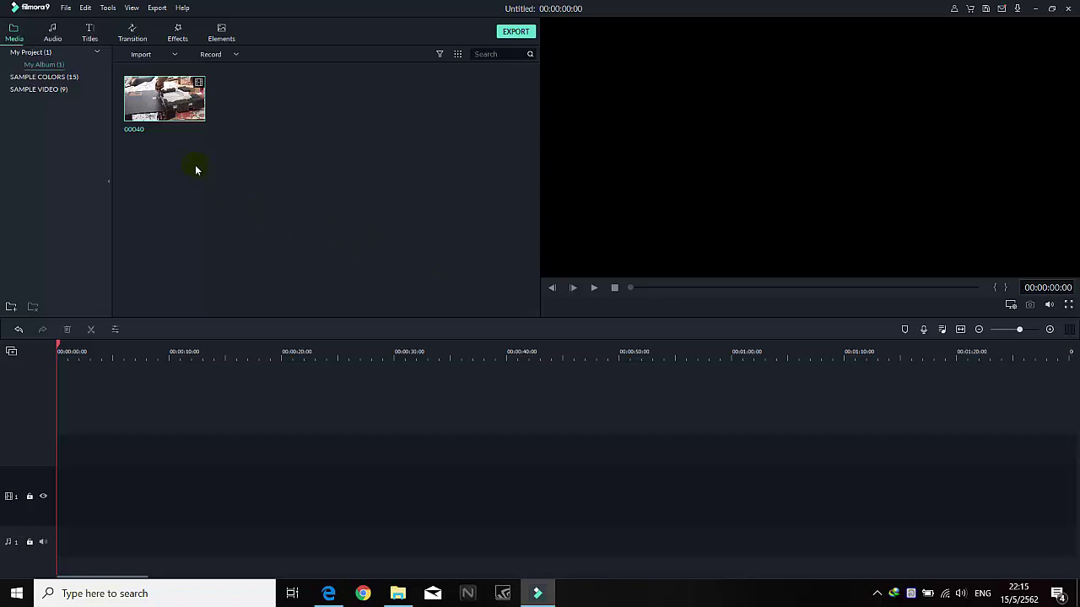
- Place clip 00040 at the start of video track 1 and match the project settings to the media
left_click(168, 104)
left_click(167, 102)
left_click_drag(168, 102, 196, 431)
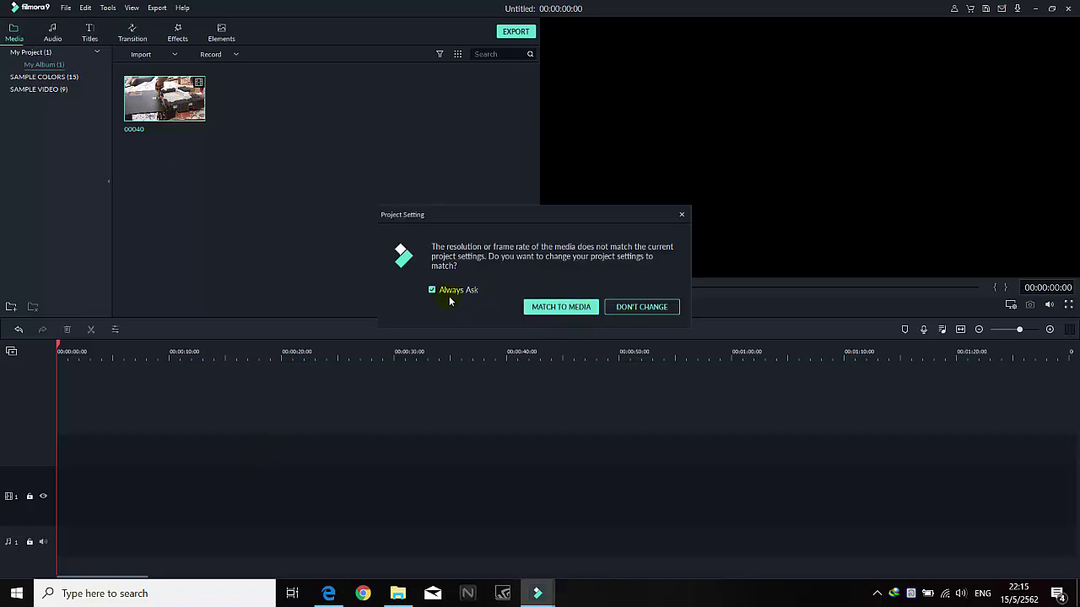
left_click(565, 314)
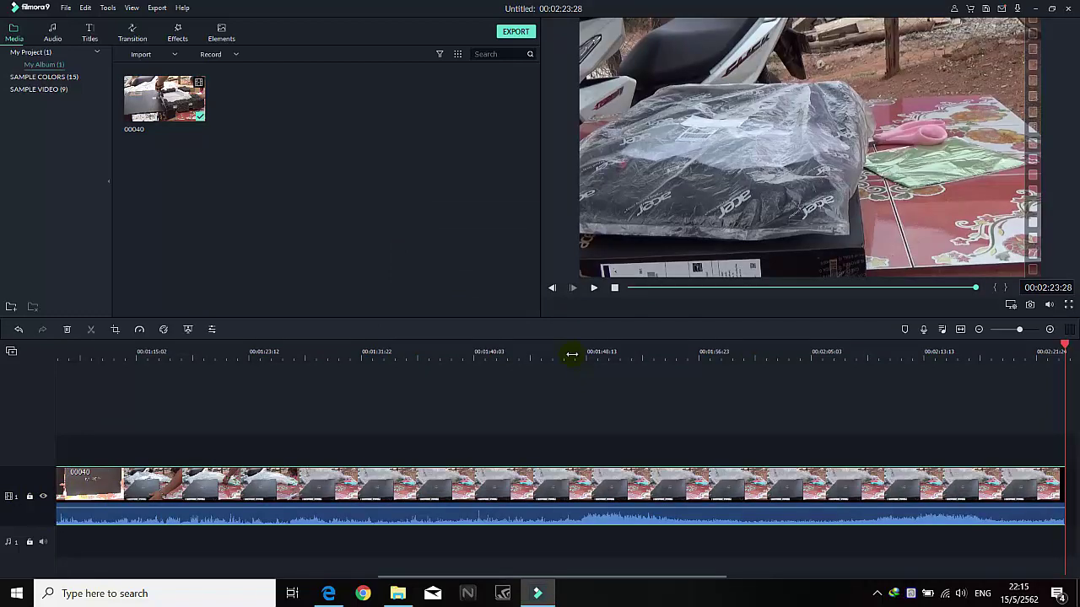
- Fit the whole clip in the timeline, return the playhead to 00:00:00:00 and select the clip
key("shift+z")
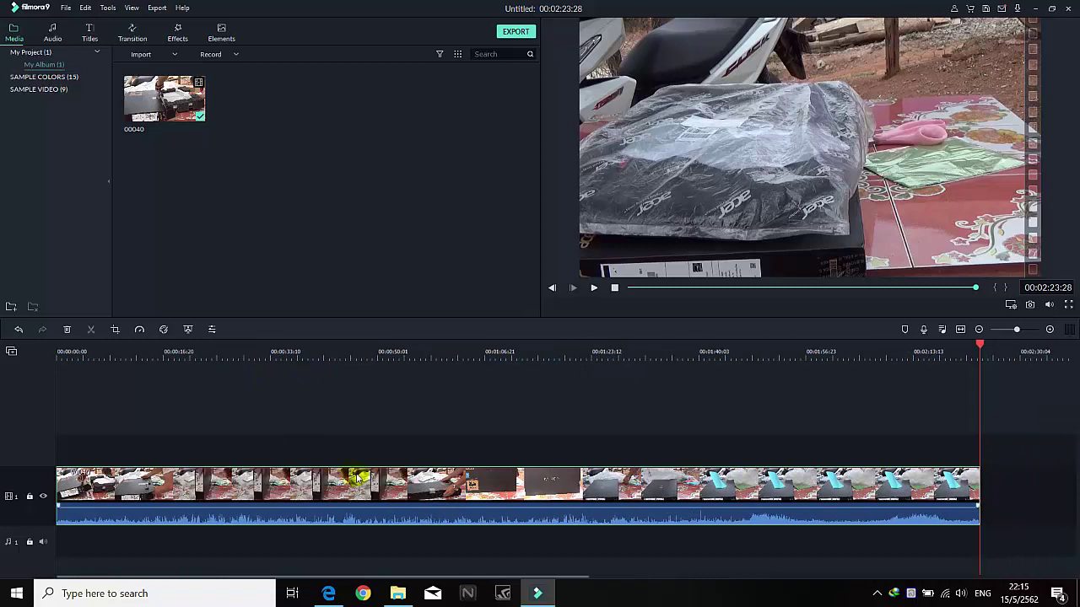
left_click(683, 411)
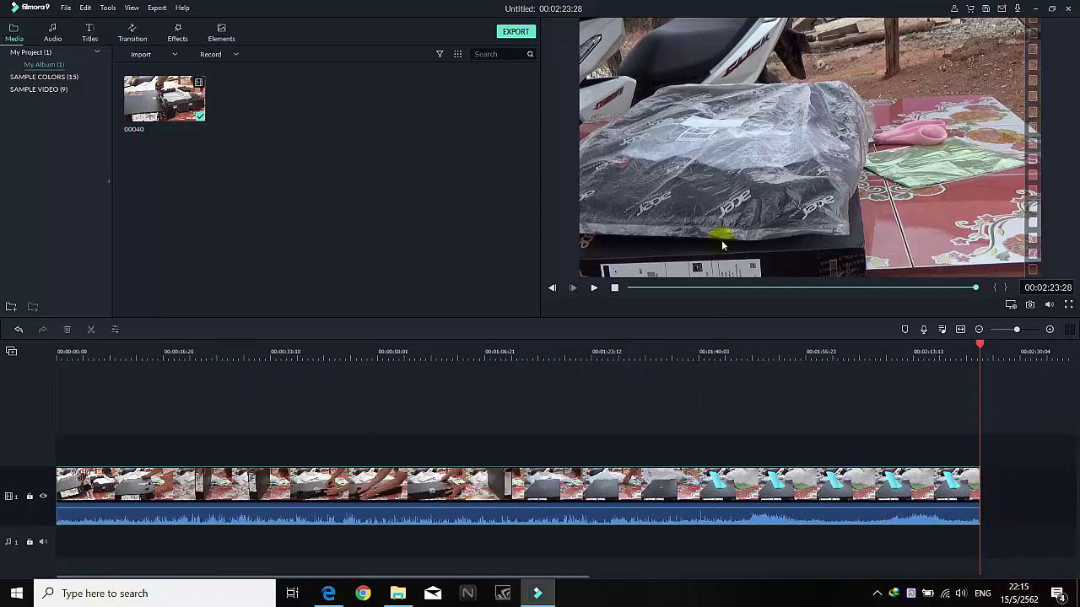
left_click(82, 346)
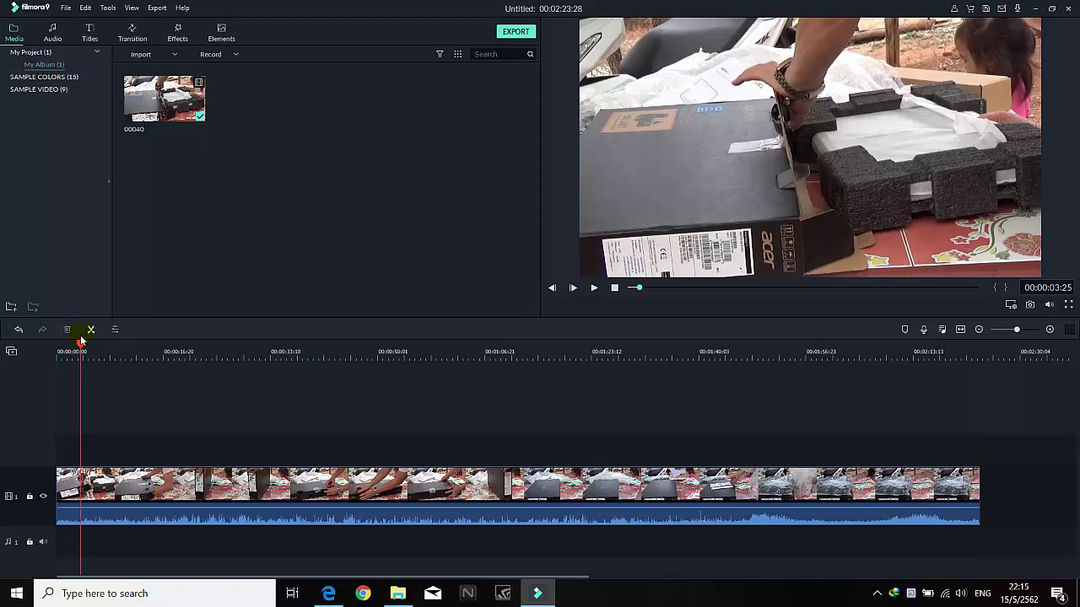
left_click_drag(81, 346, 2, 361)
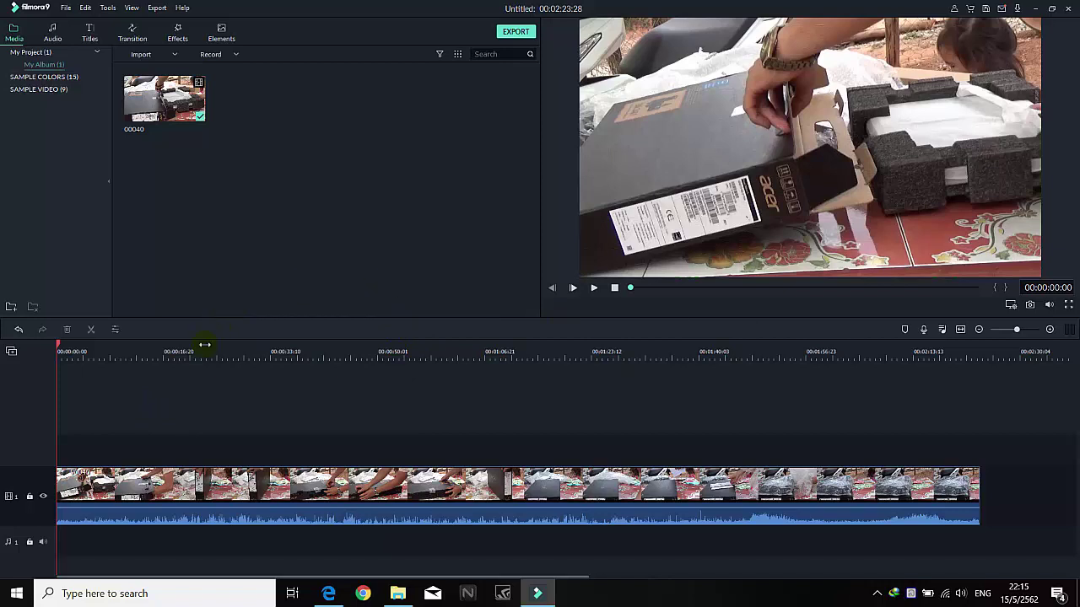
left_click(189, 479)
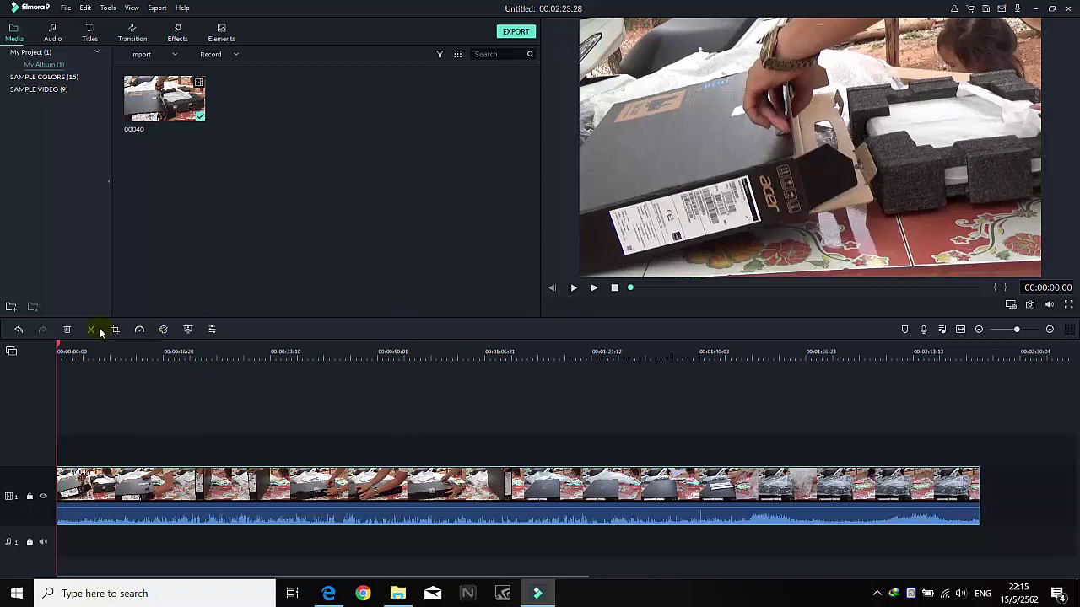
- Look through the Audio, Titles, Transition, Effects and Elements libraries and return to the project media
left_click(57, 39)
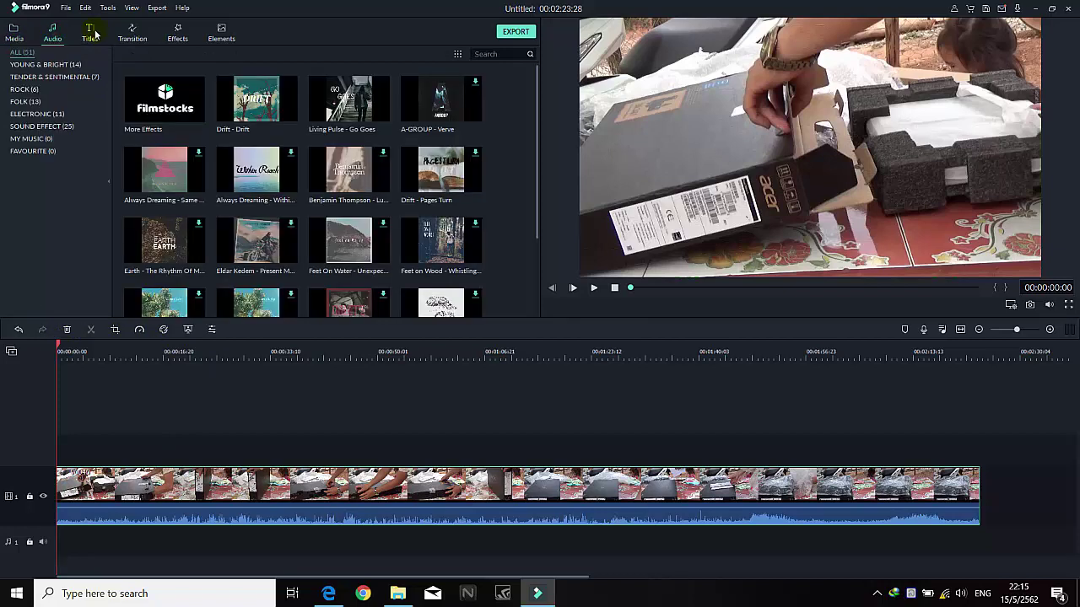
left_click(90, 34)
left_click(137, 37)
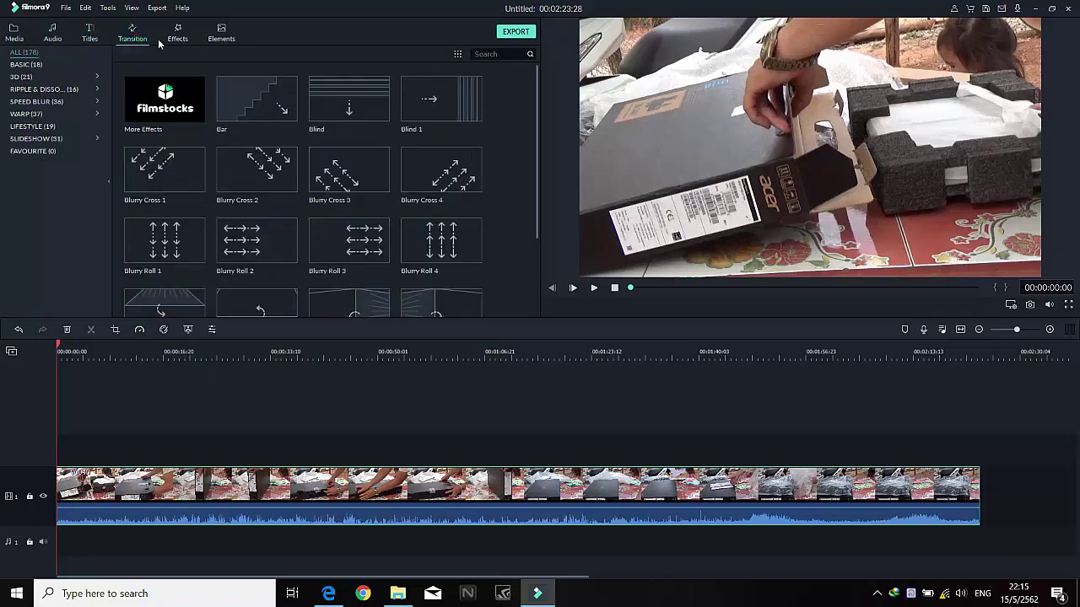
left_click(180, 37)
left_click(221, 33)
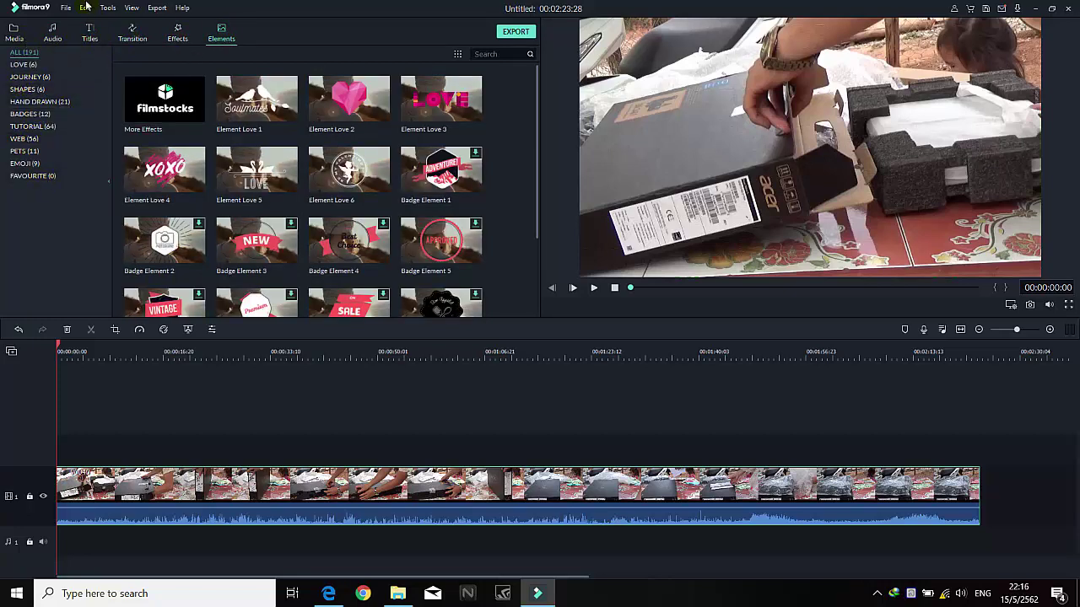
left_click(15, 35)
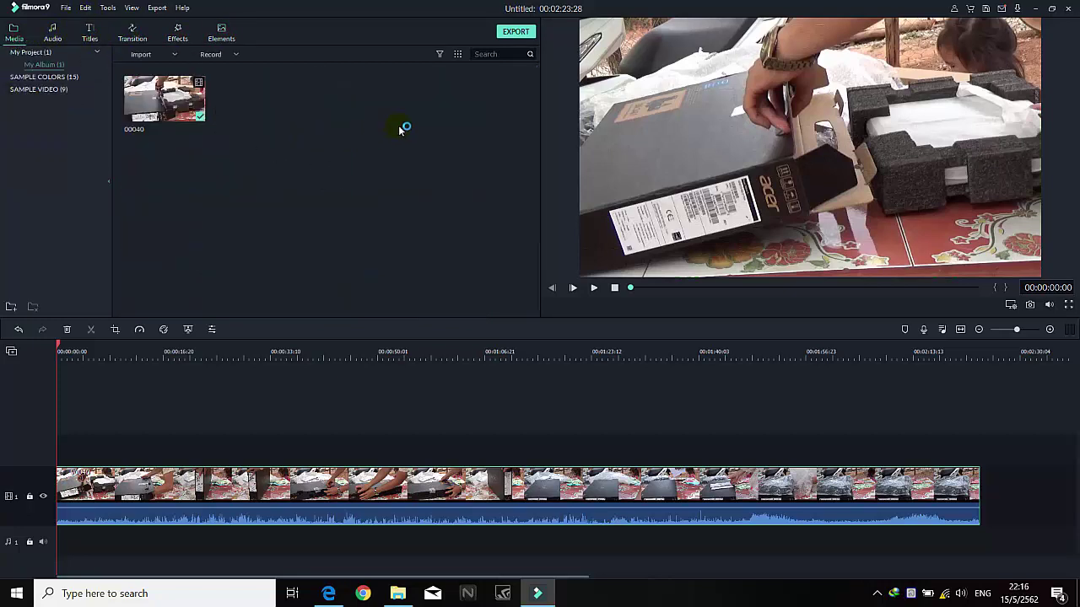
- Try to open the export window, close it and check the Wi-Fi connection
left_click(514, 32)
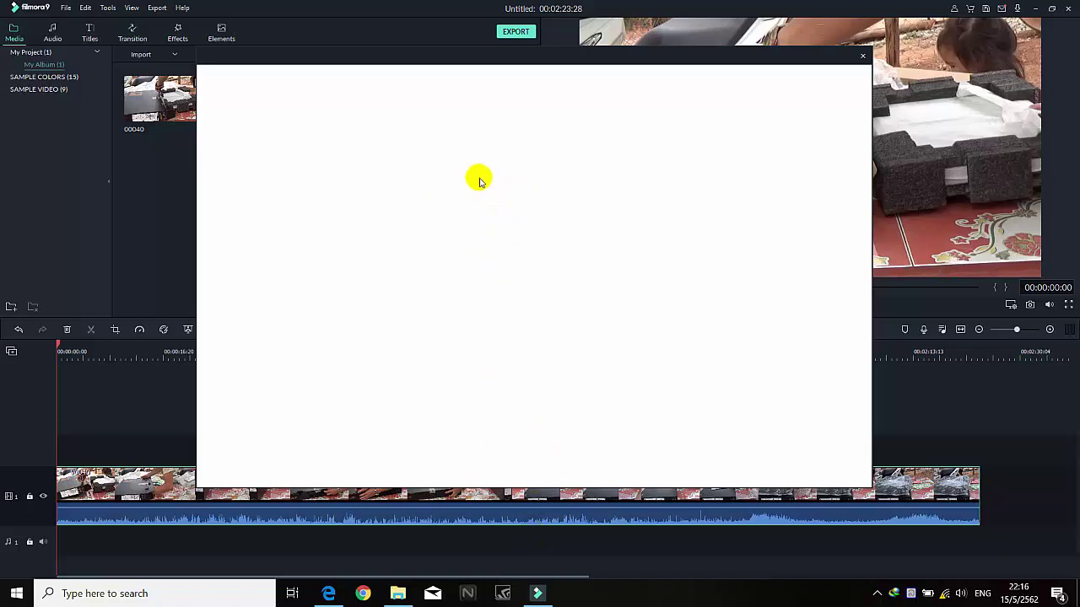
left_click_drag(534, 58, 502, 40)
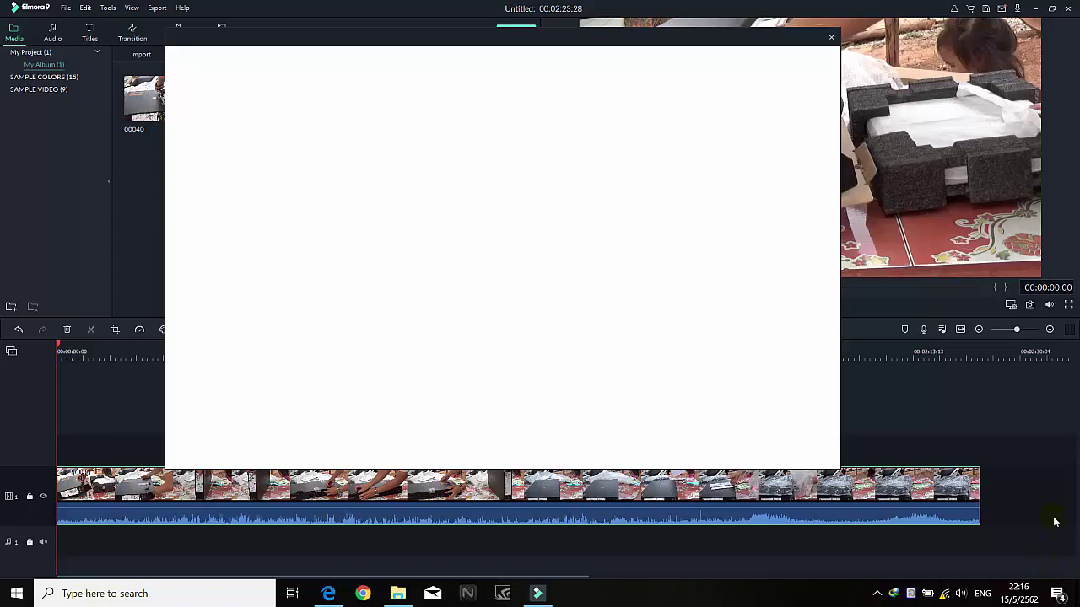
left_click(829, 40)
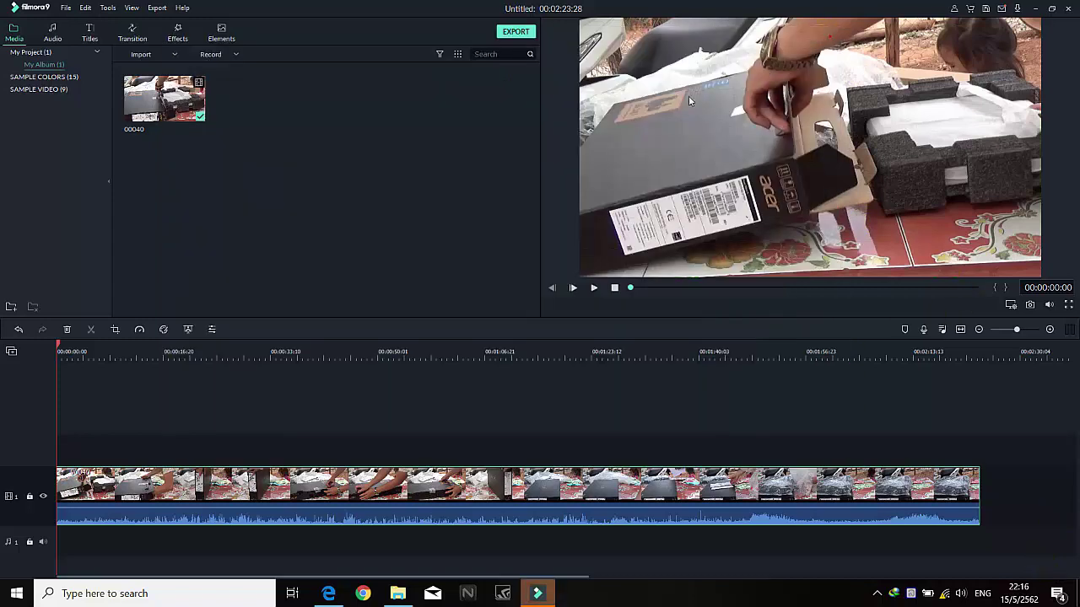
left_click(944, 593)
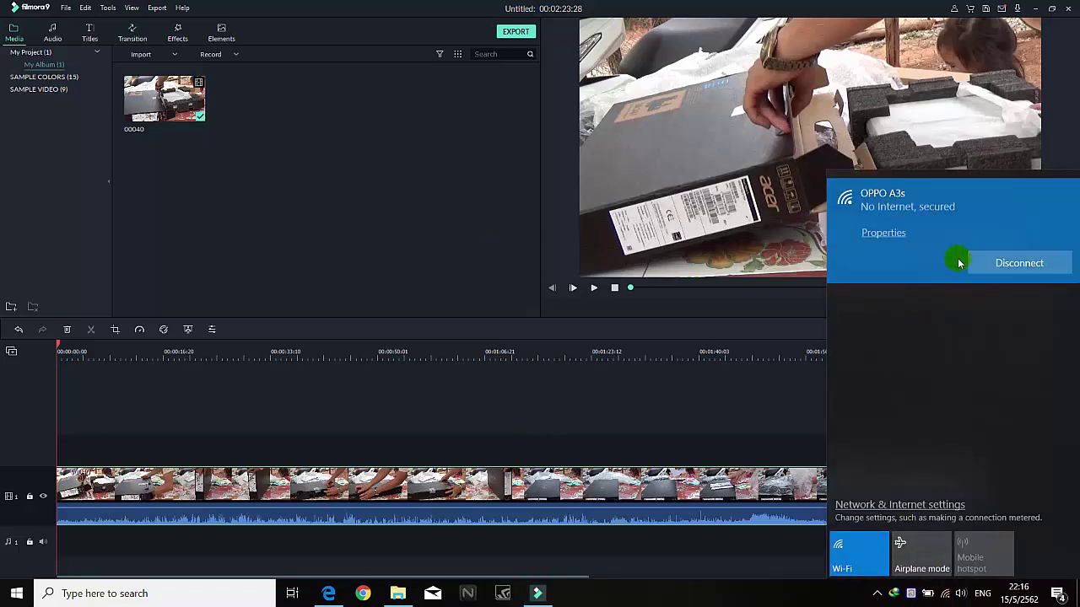
left_click(664, 595)
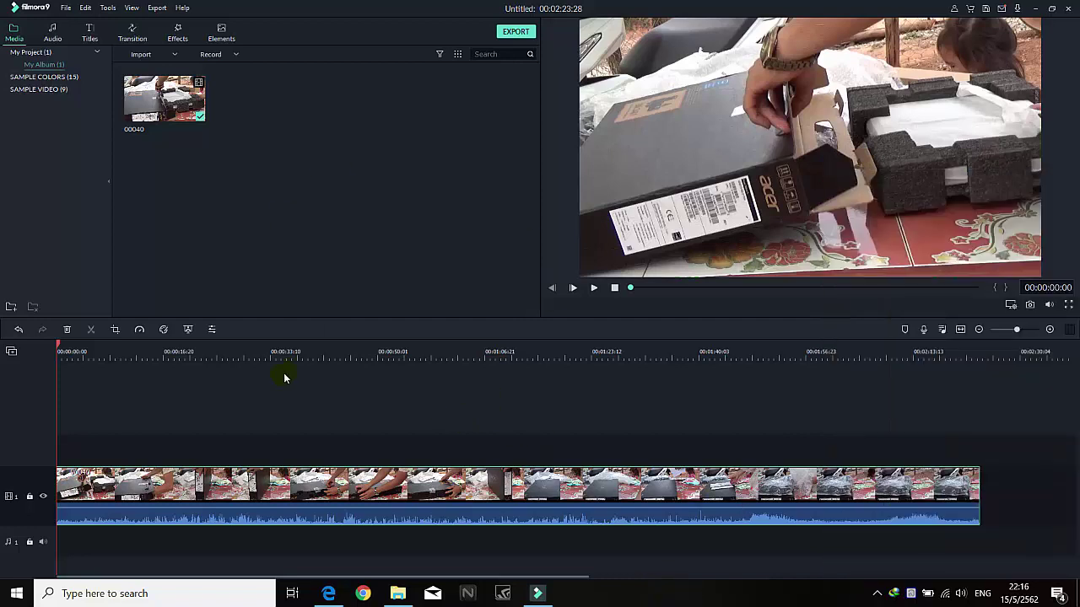
- Move the playhead to 00:00:32:16, start exporting to view the Filmora9 plans and prices, and close that window
left_click(264, 352)
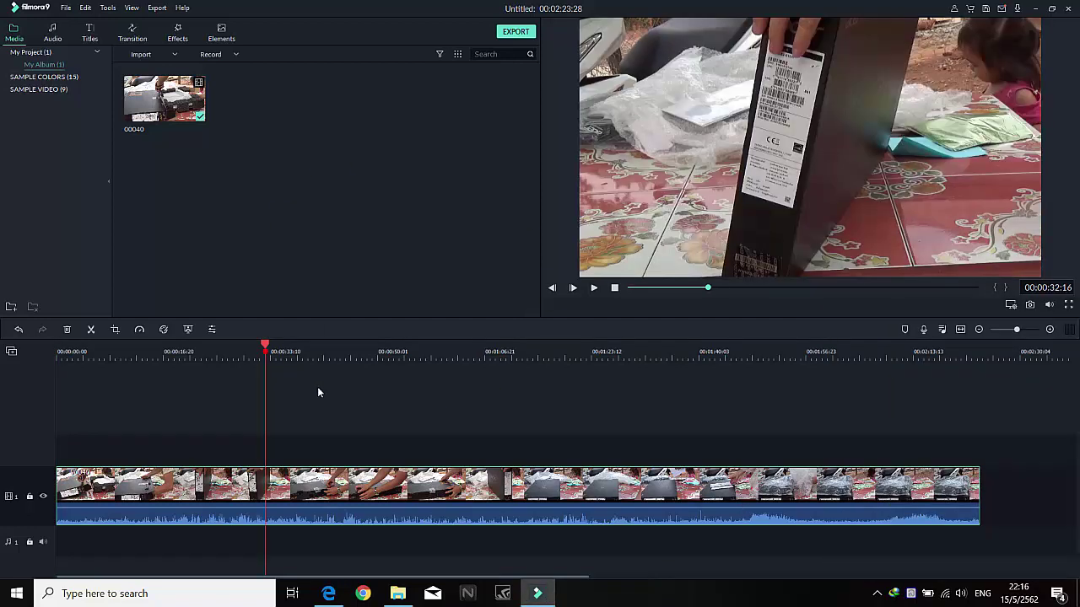
left_click(517, 32)
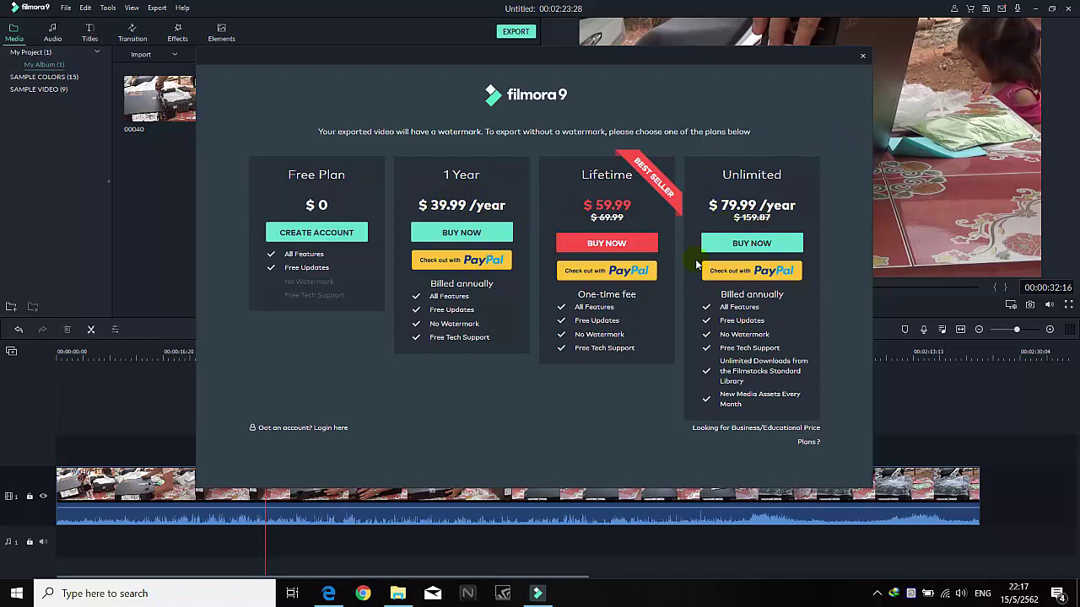
left_click(862, 58)
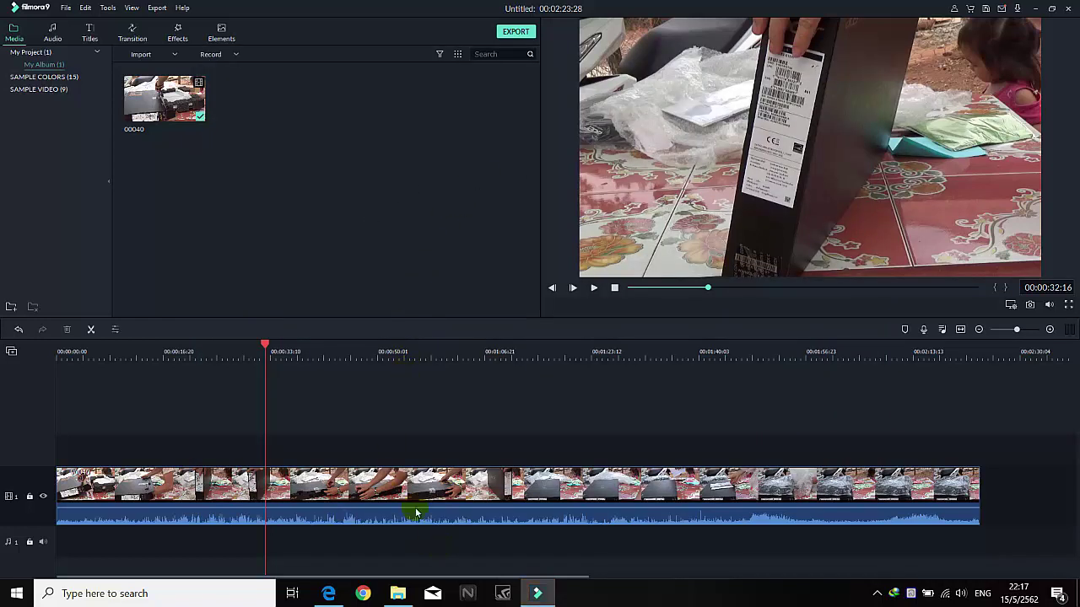
- Return the playhead to 00:00:00:00 and close Filmora9
left_click(116, 350)
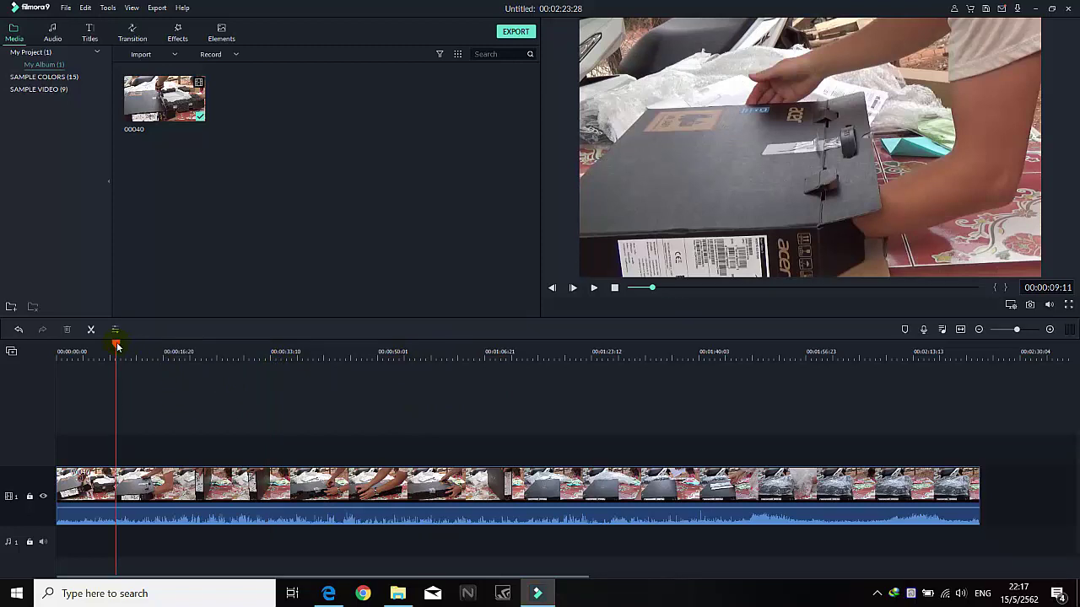
key("Home")
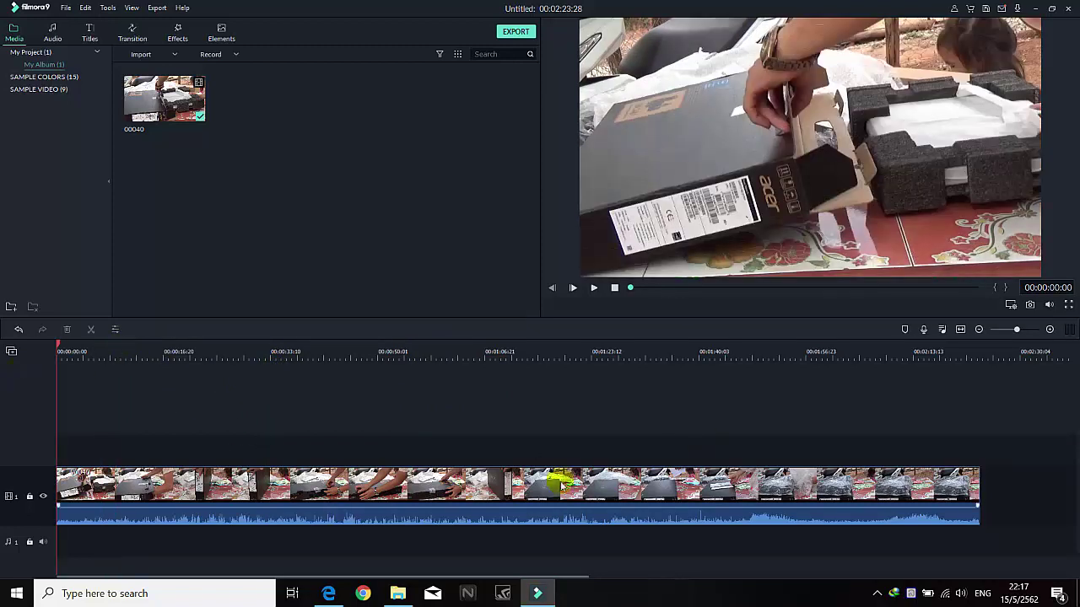
left_click(578, 429)
left_click(1068, 8)
left_click(591, 297)
- Refresh the desktop twice
right_click(540, 209)
left_click(579, 248)
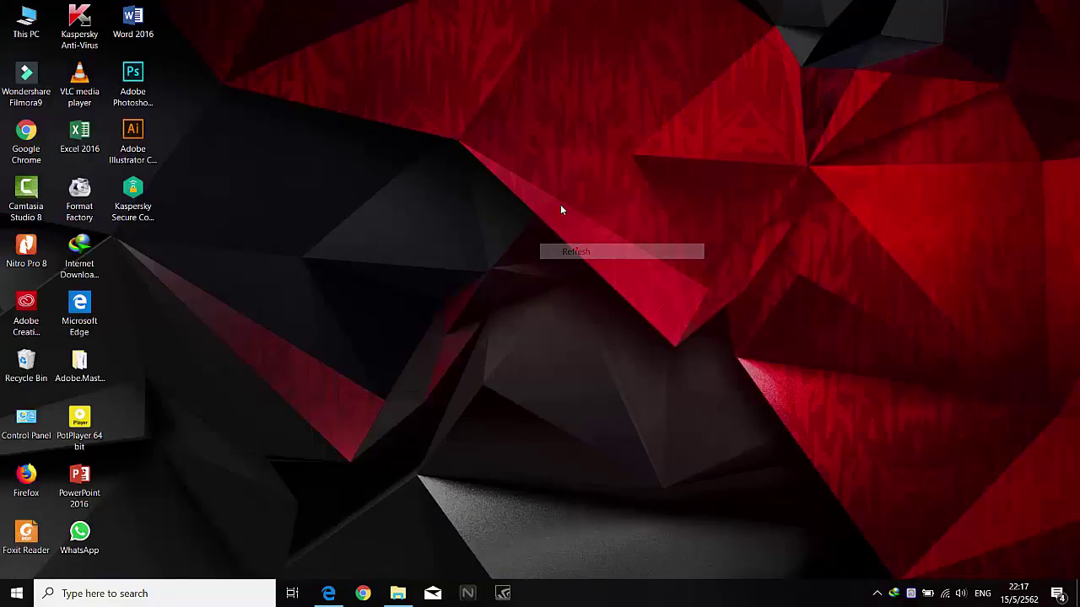
right_click(560, 204)
left_click(578, 248)
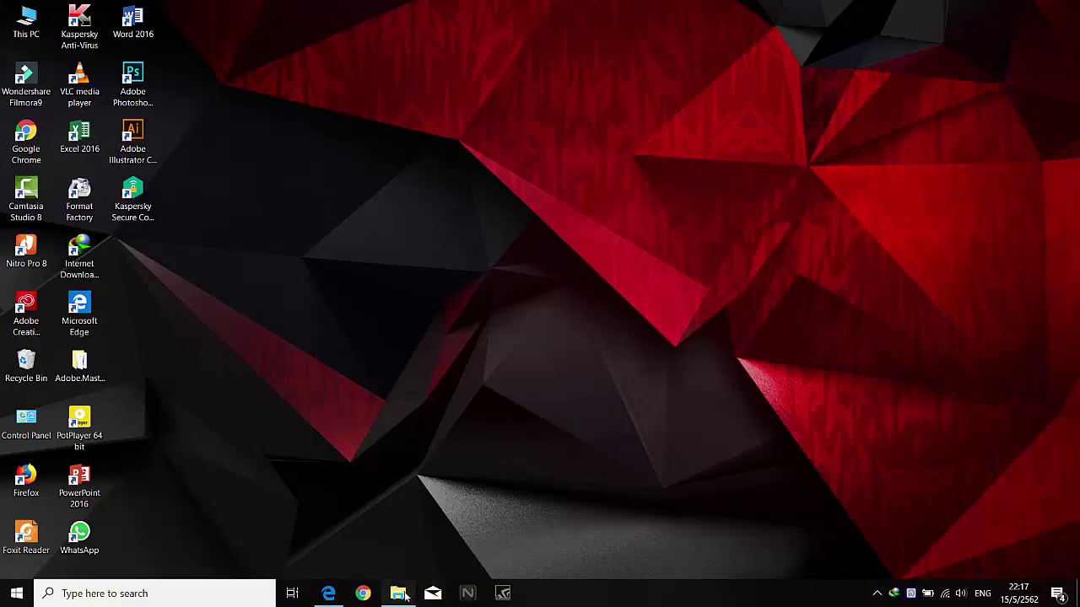
- Switch to File Explorer, go up to the Programs folder and reopen its Archive-119f\F9 subfolder
left_click(397, 593)
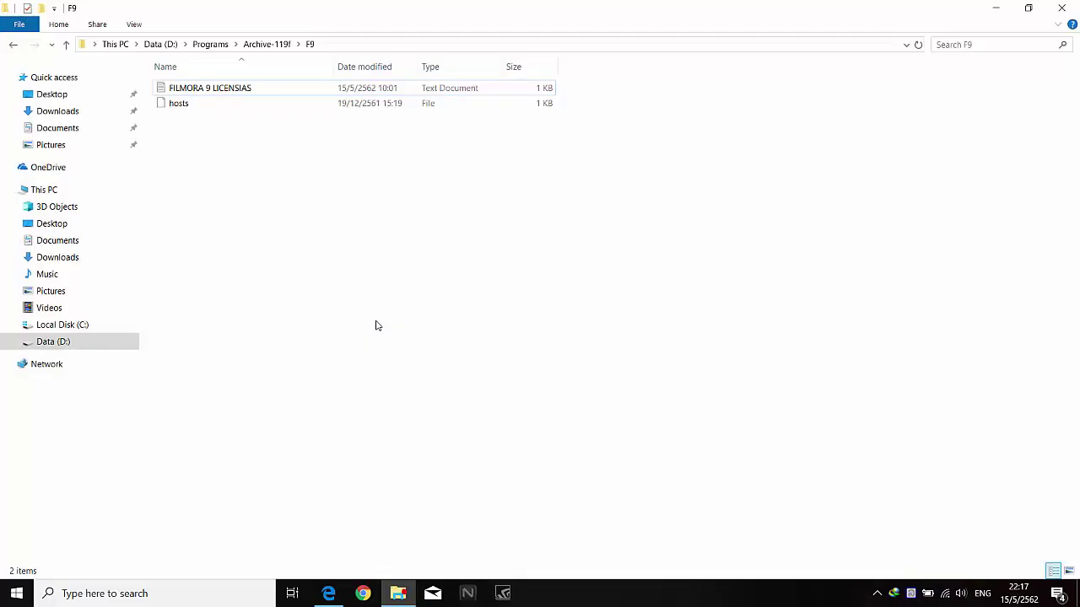
left_click(211, 44)
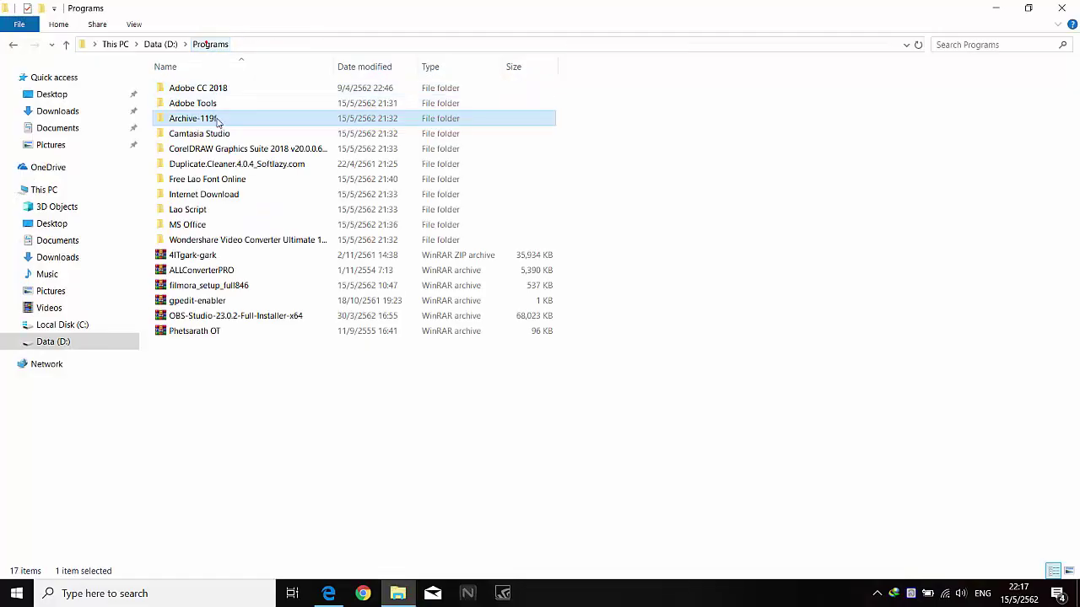
double_click(192, 118)
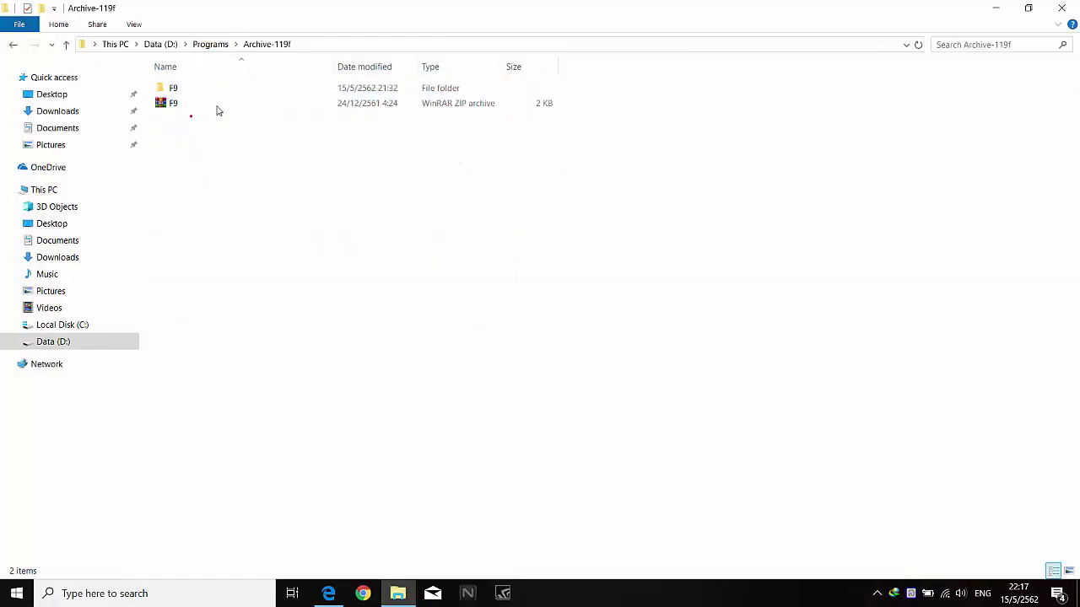
left_click(173, 89)
double_click(173, 89)
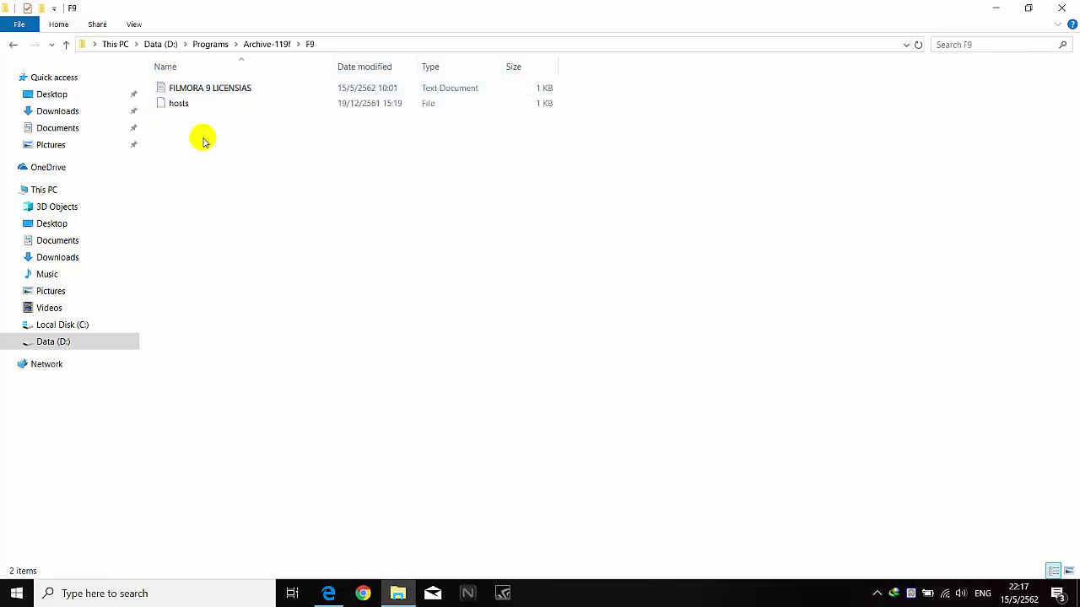
- Open the FILMORA 9 LICENSIAS text file, narrow its window and move it clear of the file list
double_click(190, 89)
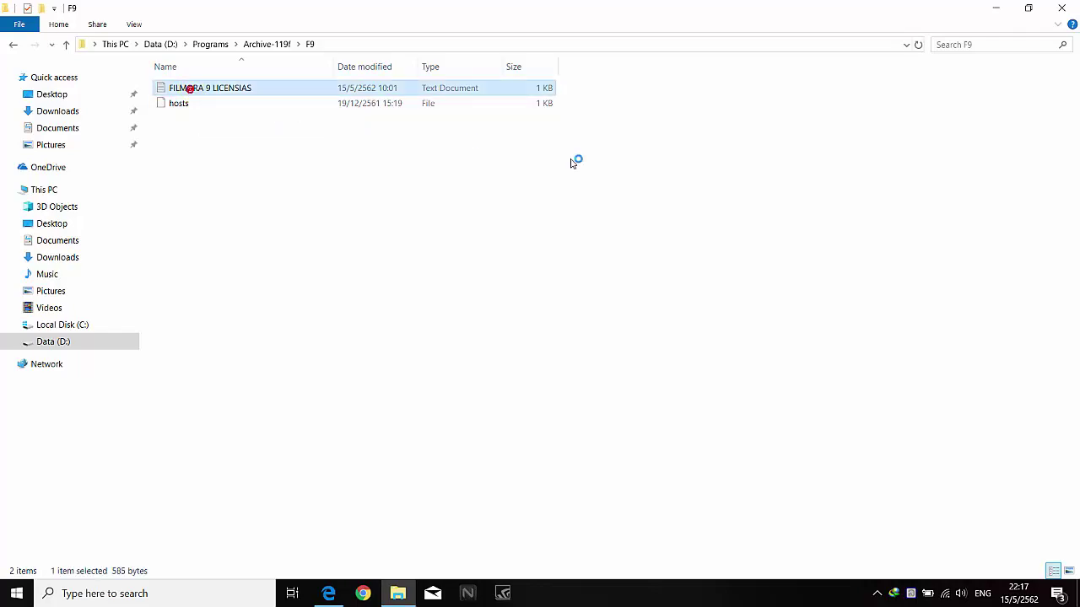
left_click_drag(426, 84, 554, 113)
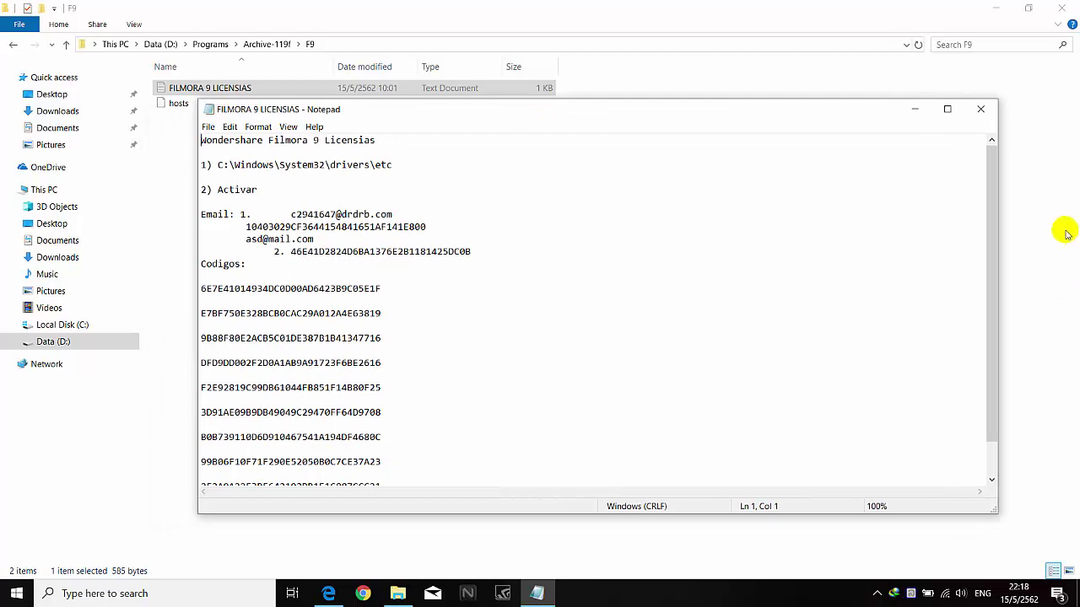
left_click_drag(998, 217, 608, 277)
left_click_drag(377, 110, 824, 149)
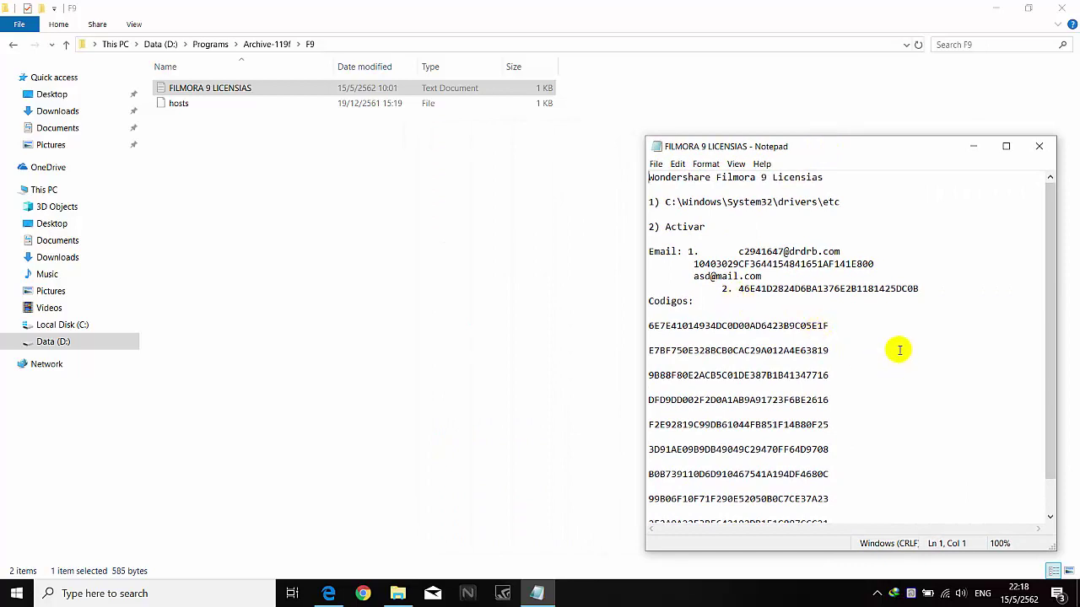
- Align the two e-mail and licence code entries and their numbering in the text file, and save it
left_click(693, 263)
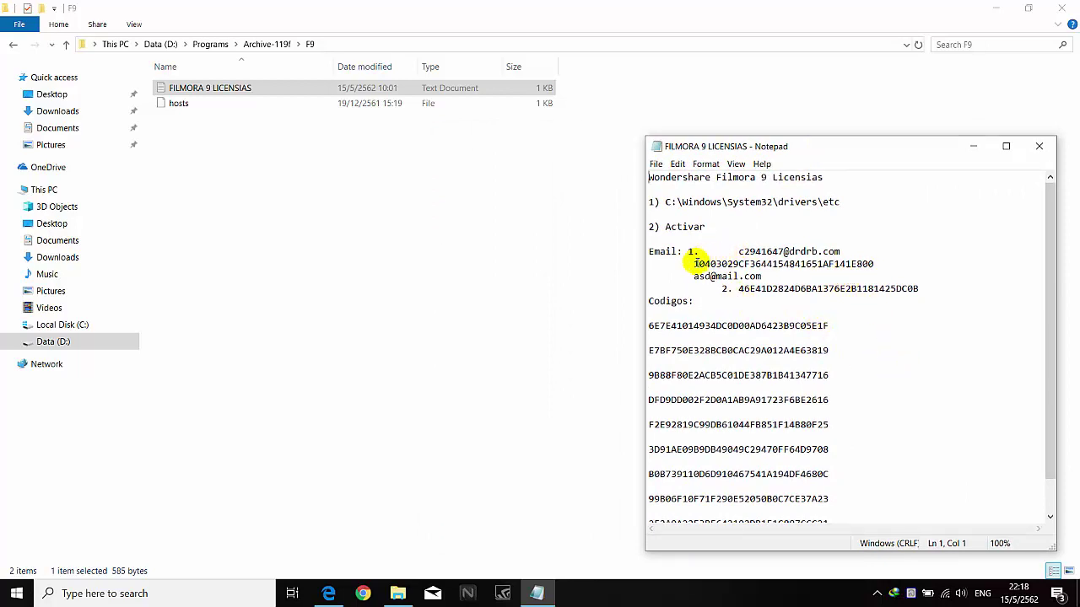
key("Tab")
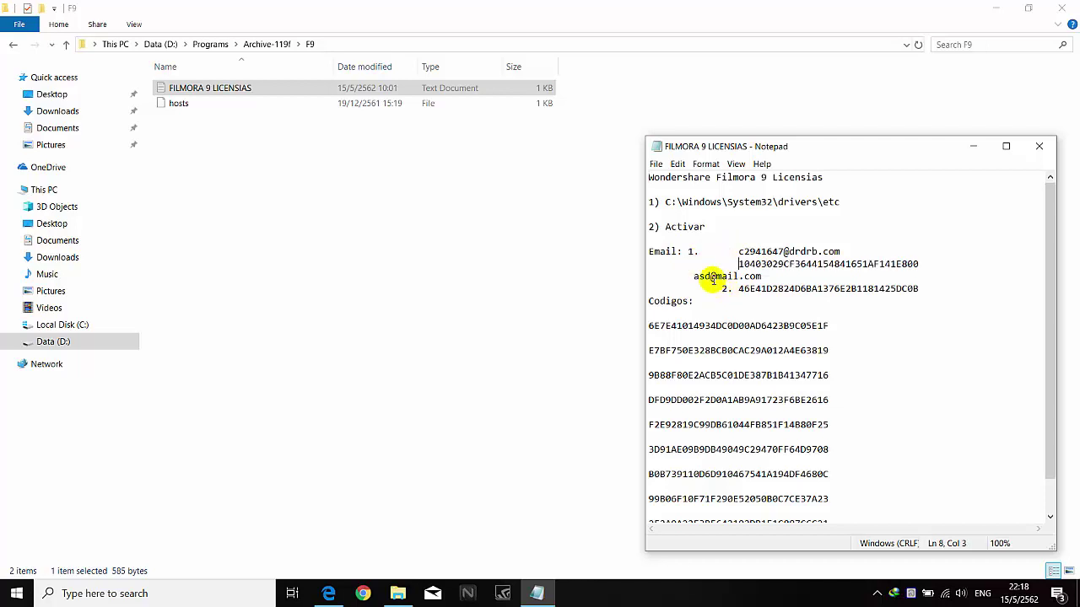
left_click(694, 276)
key("Tab")
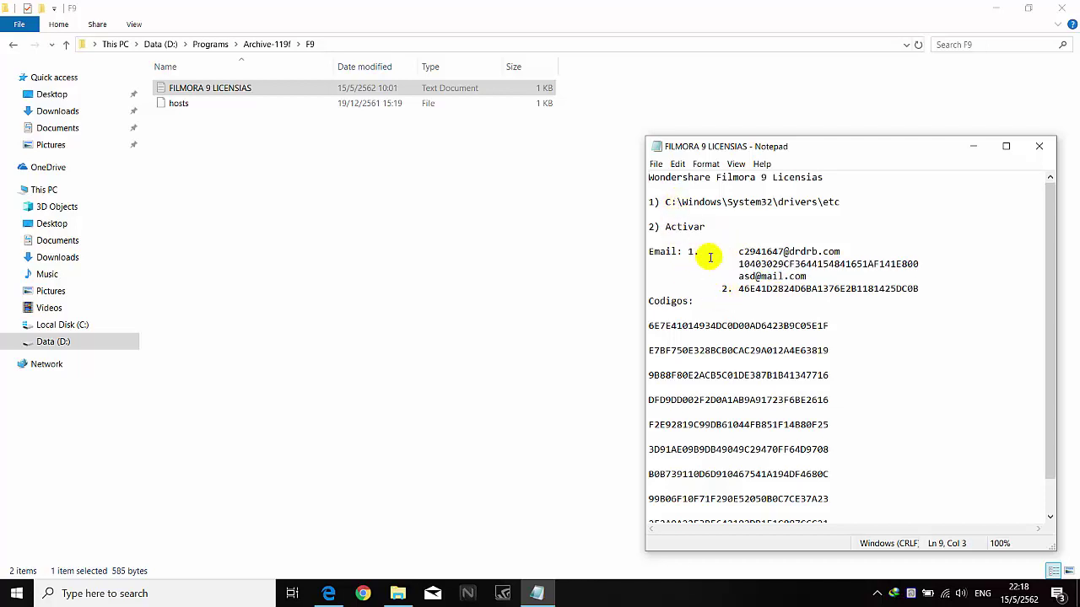
left_click(721, 288)
left_click(715, 290)
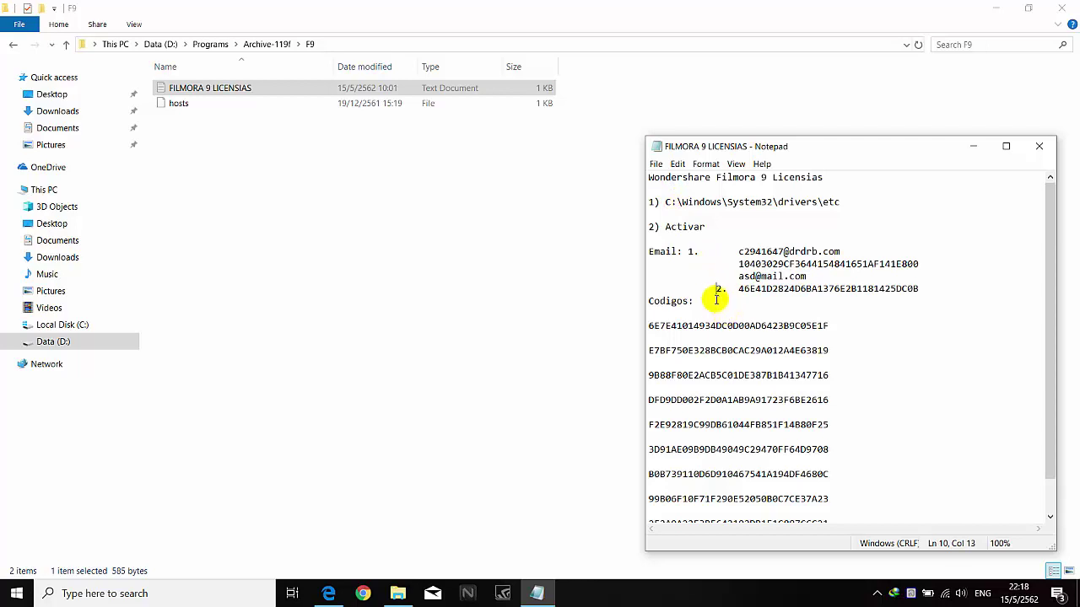
key("BackSpace")
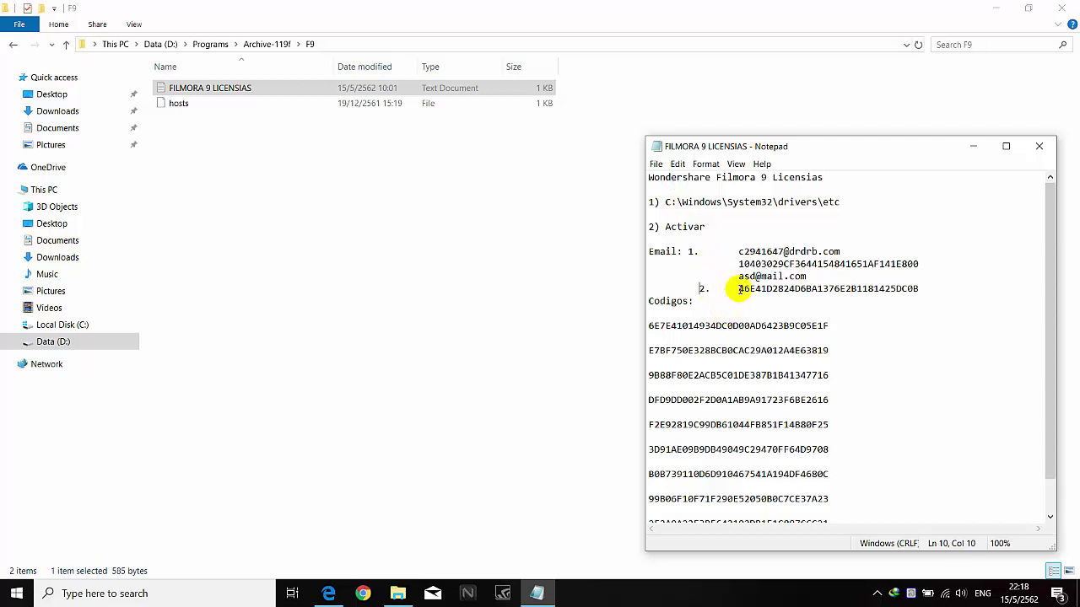
left_click(738, 277)
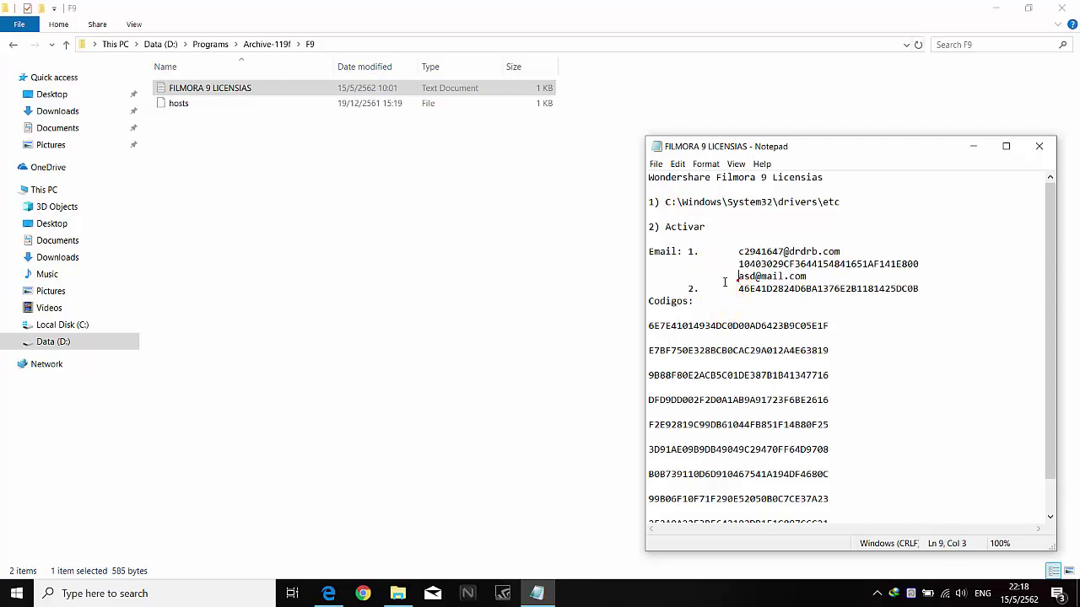
left_click(655, 164)
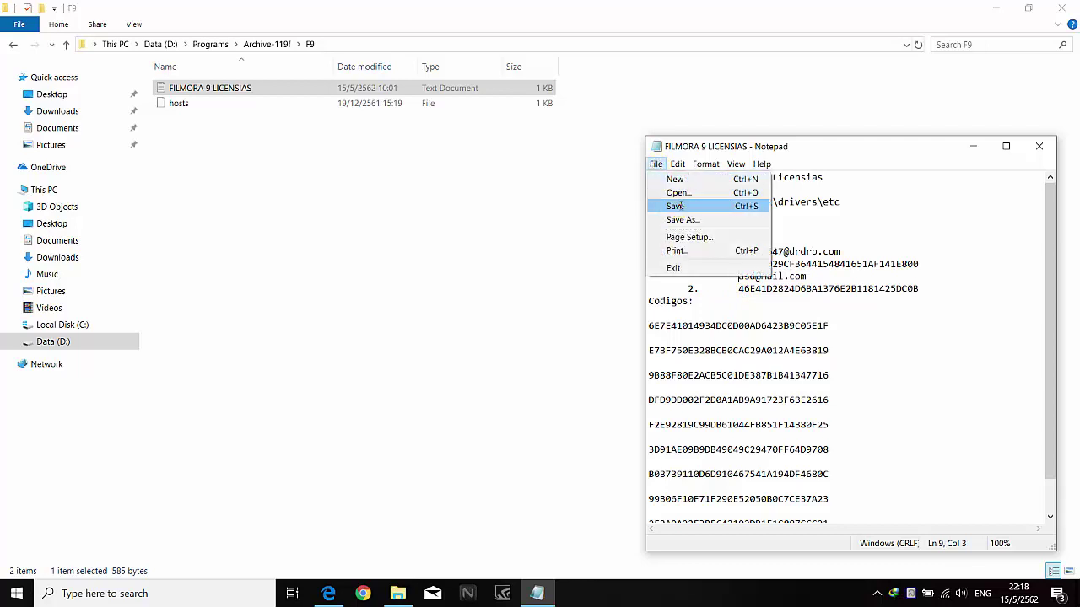
left_click(674, 206)
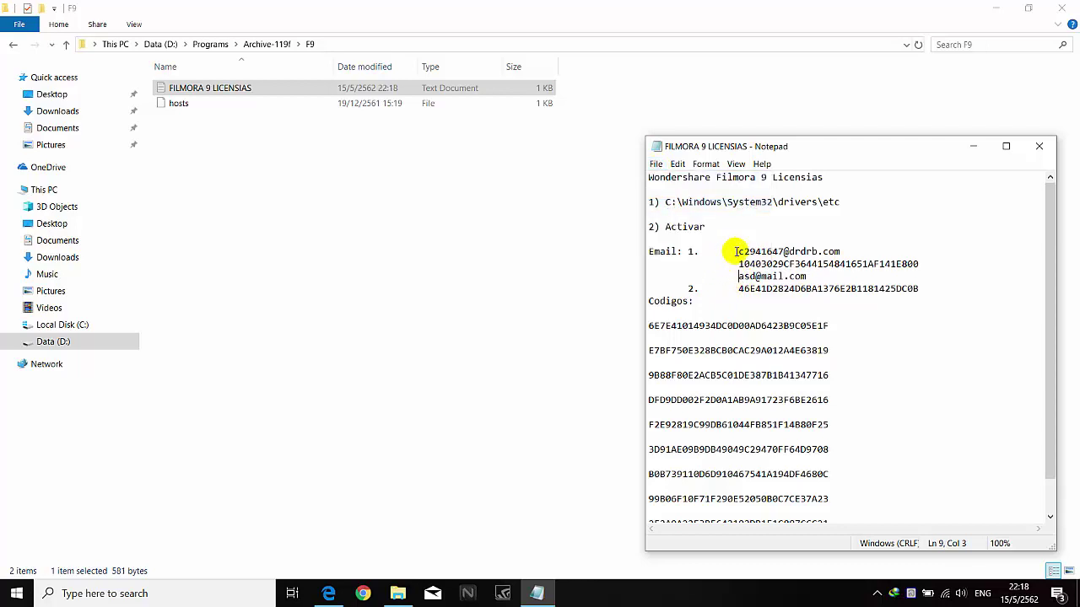
- Highlight each of the two e-mail addresses and their licence codes in turn, and clear the selection
left_click(739, 252)
key("shift+End")
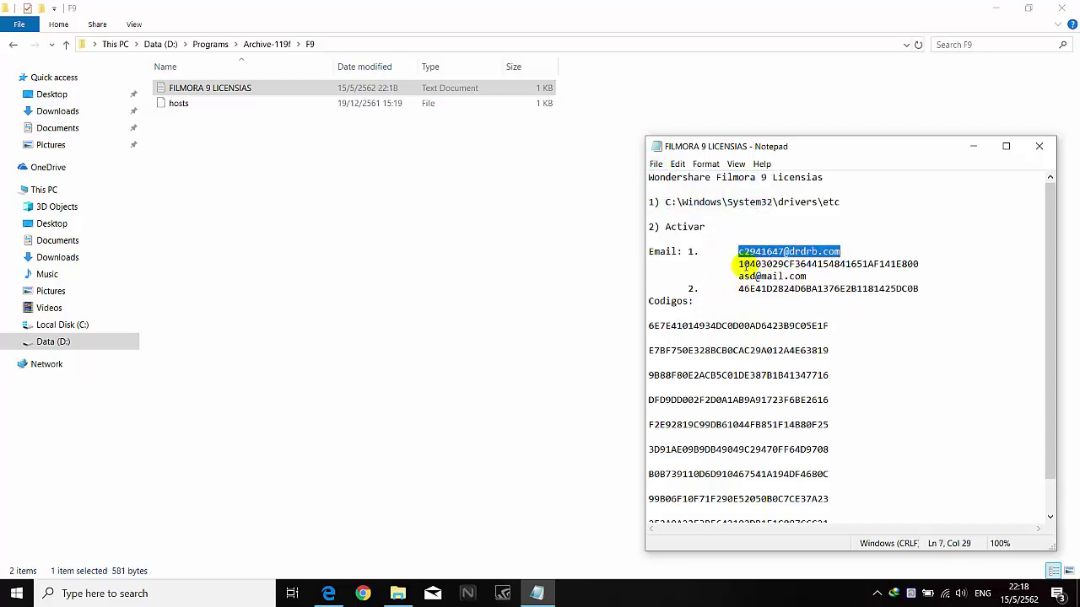
left_click_drag(739, 264, 920, 264)
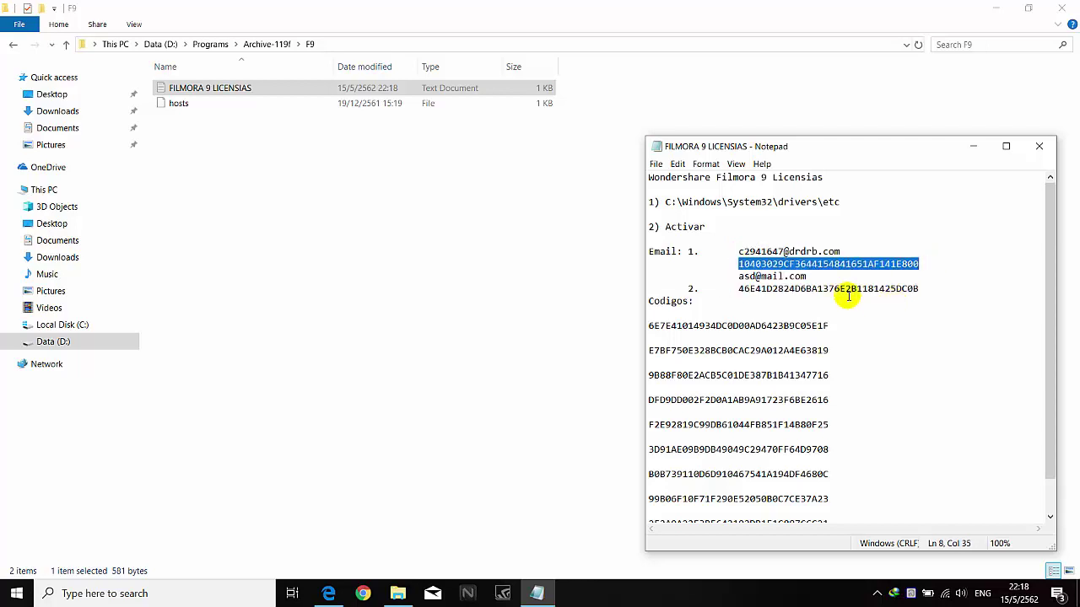
left_click_drag(739, 275, 825, 276)
left_click_drag(739, 288, 941, 291)
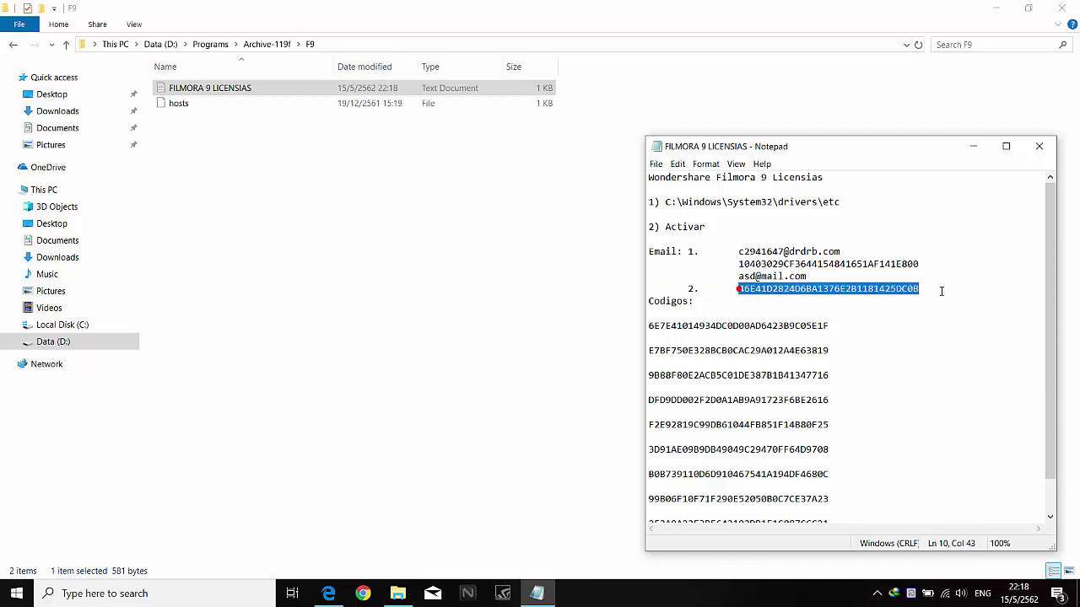
left_click(928, 325)
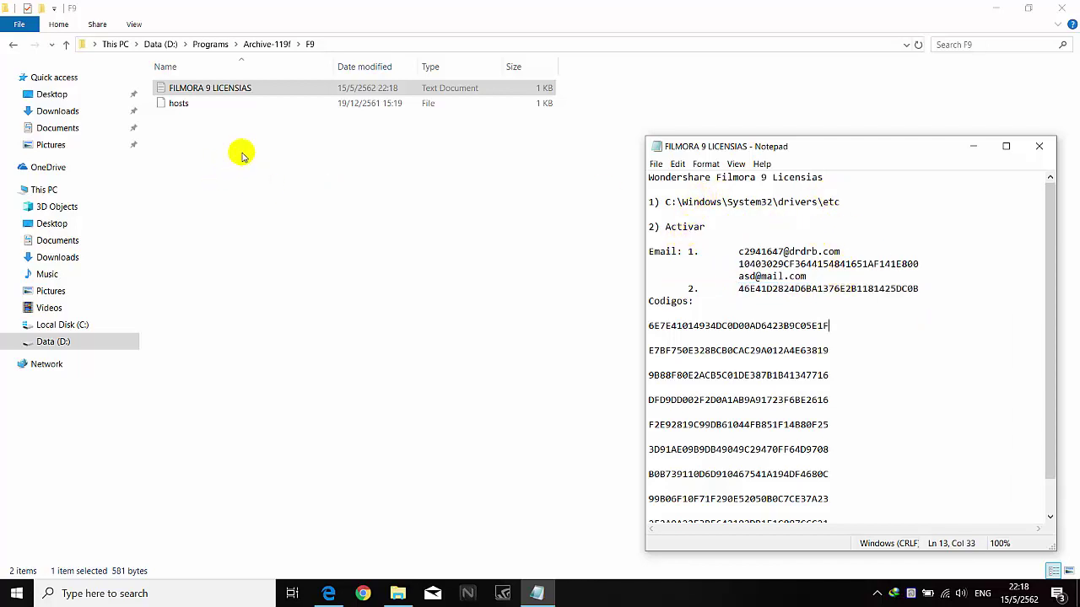
- Copy the path C:\Windows\System32\drivers\etc from the text file and return to the F9 folder window
left_click(842, 202)
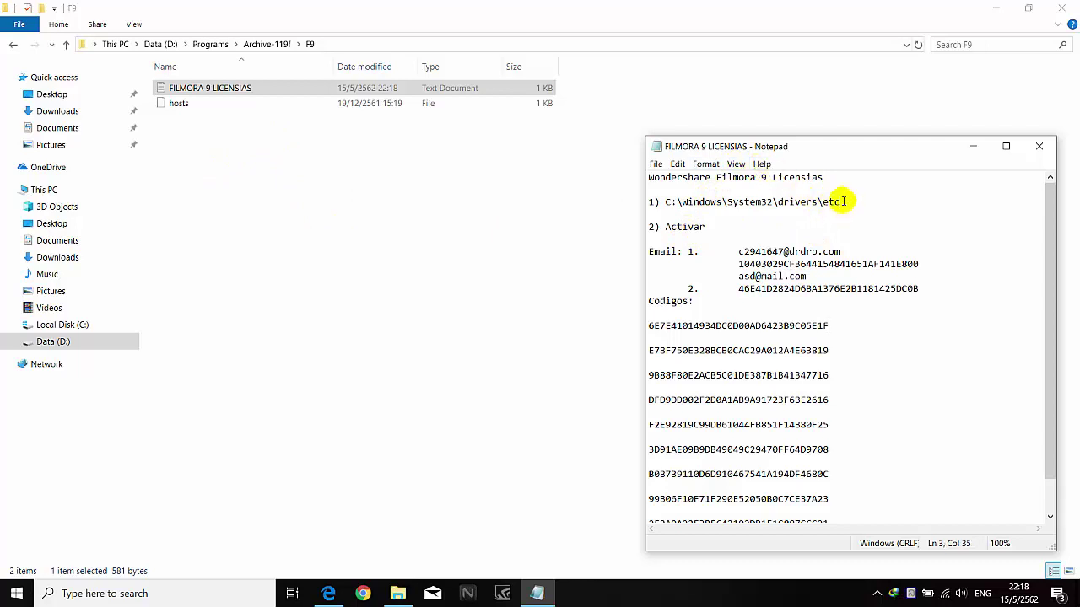
left_click_drag(842, 201, 668, 201)
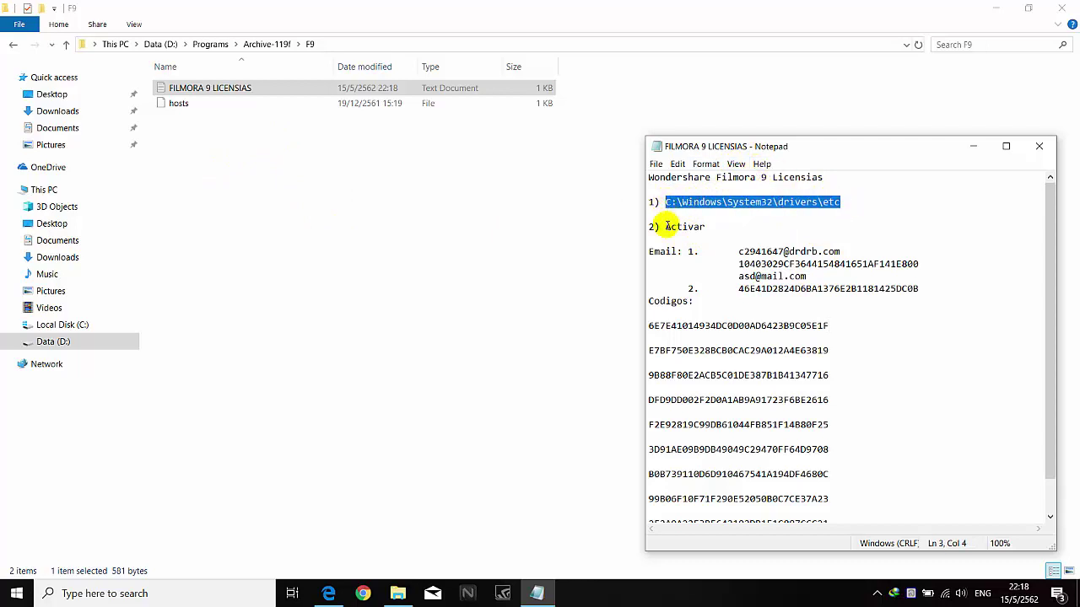
left_click(398, 593)
left_click(406, 293)
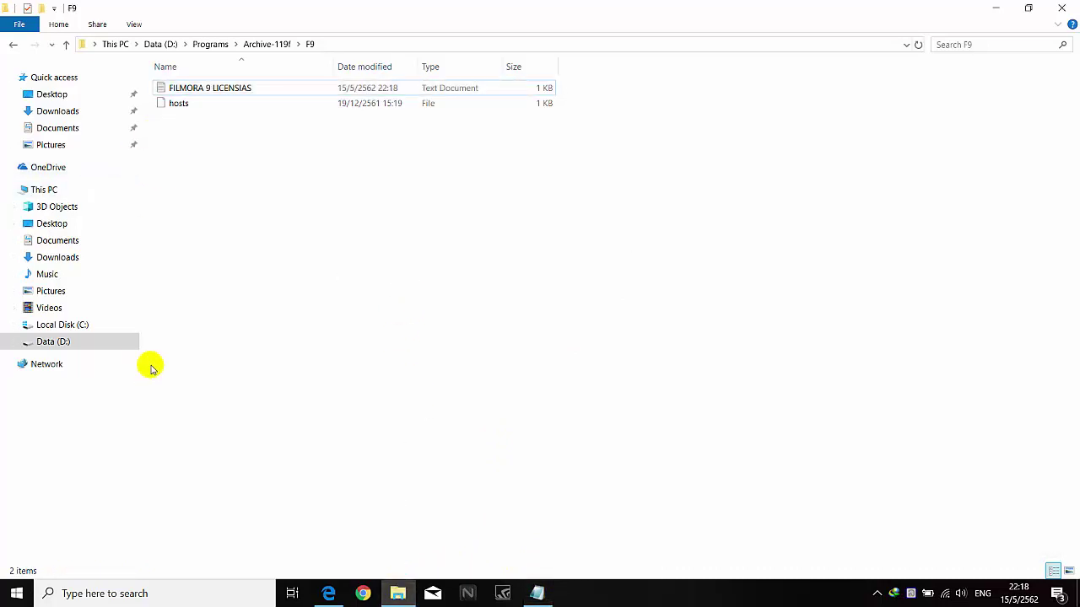
- Open a new File Explorer window and go to C:\Windows\System32\drivers\etc
key("super+e")
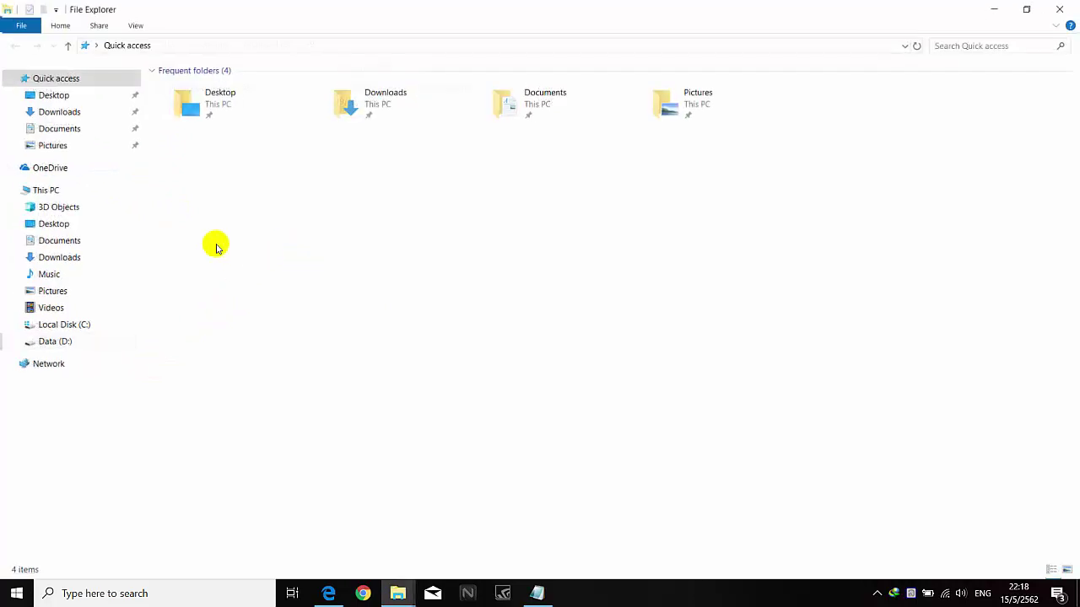
left_click(55, 193)
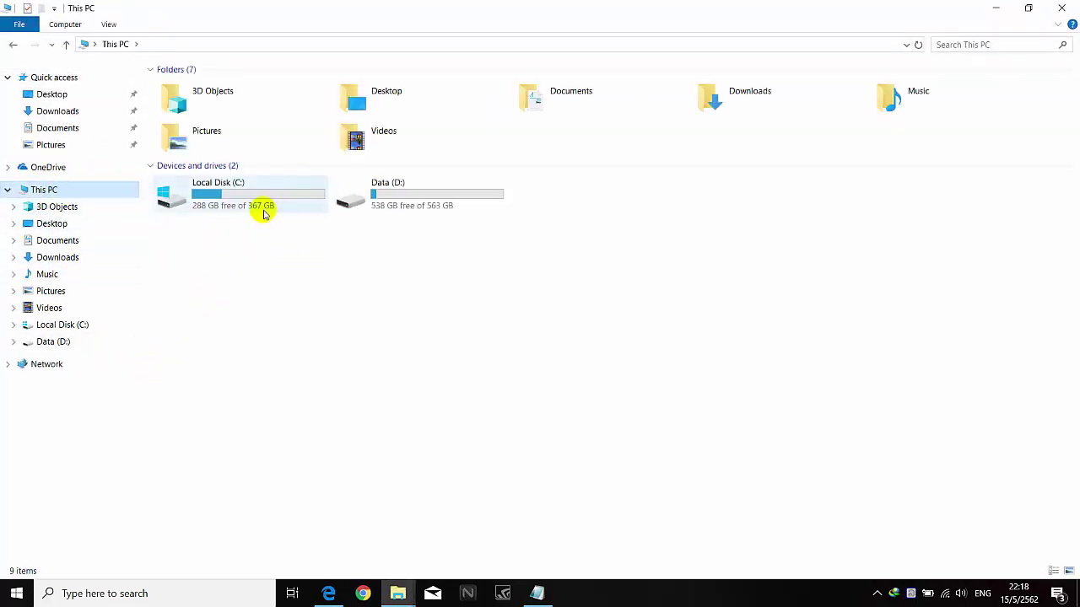
double_click(226, 199)
left_click(312, 43)
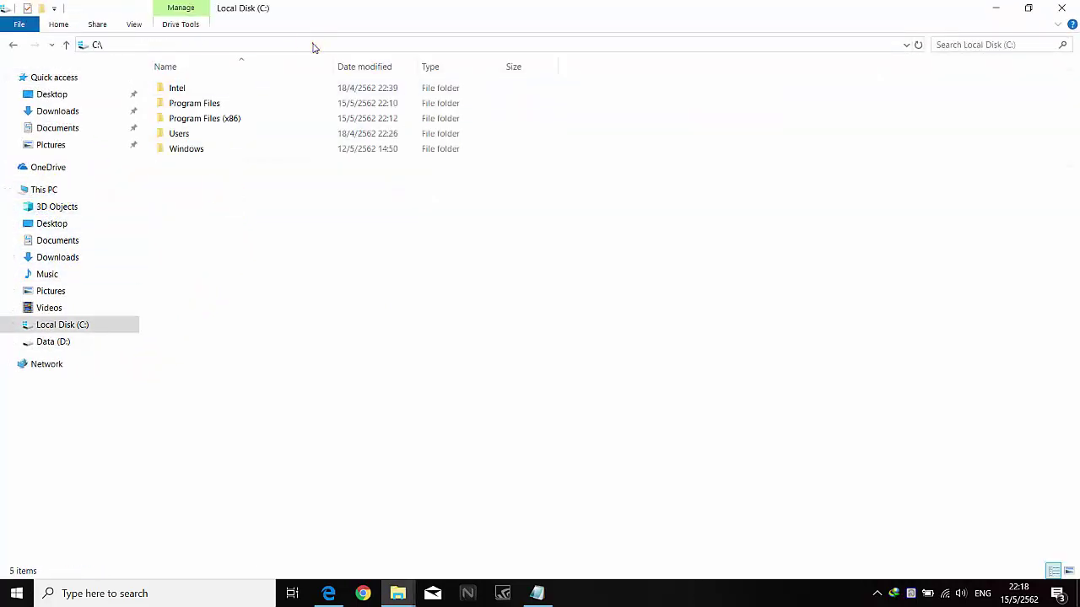
type("C:\\Windows\\System32\\drivers\\etc")
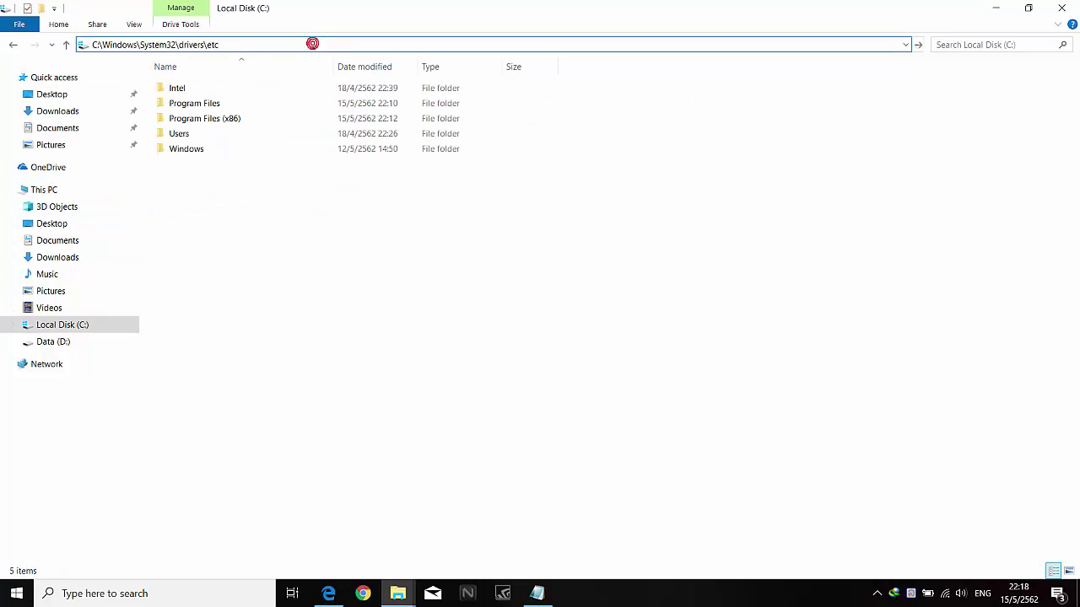
key("Return")
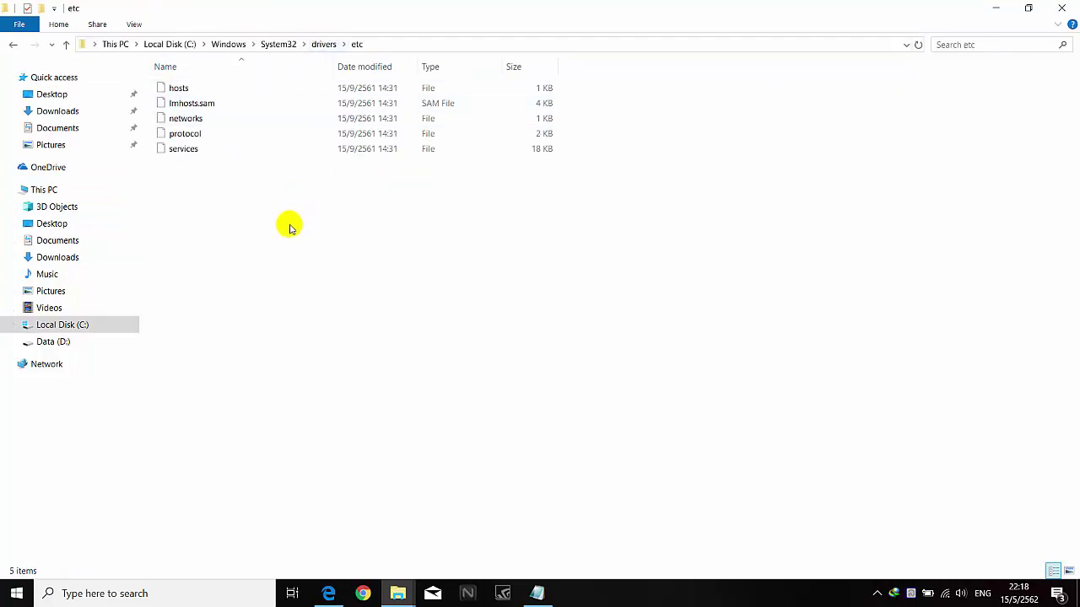
- Open the hosts file from the etc folder in Notepad and narrow its window
double_click(188, 92)
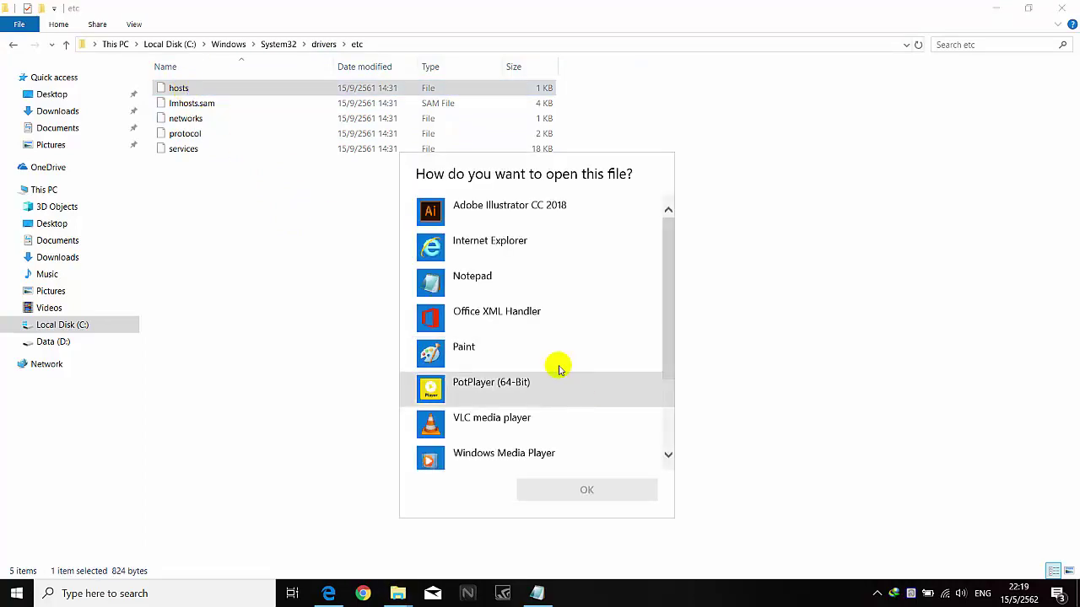
left_click(460, 286)
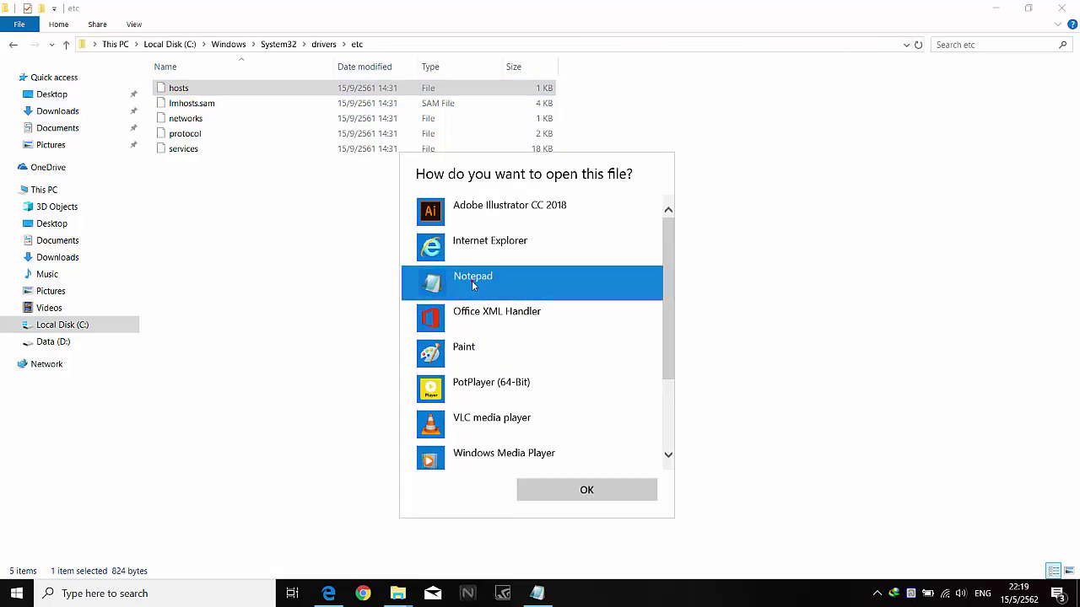
left_click(586, 491)
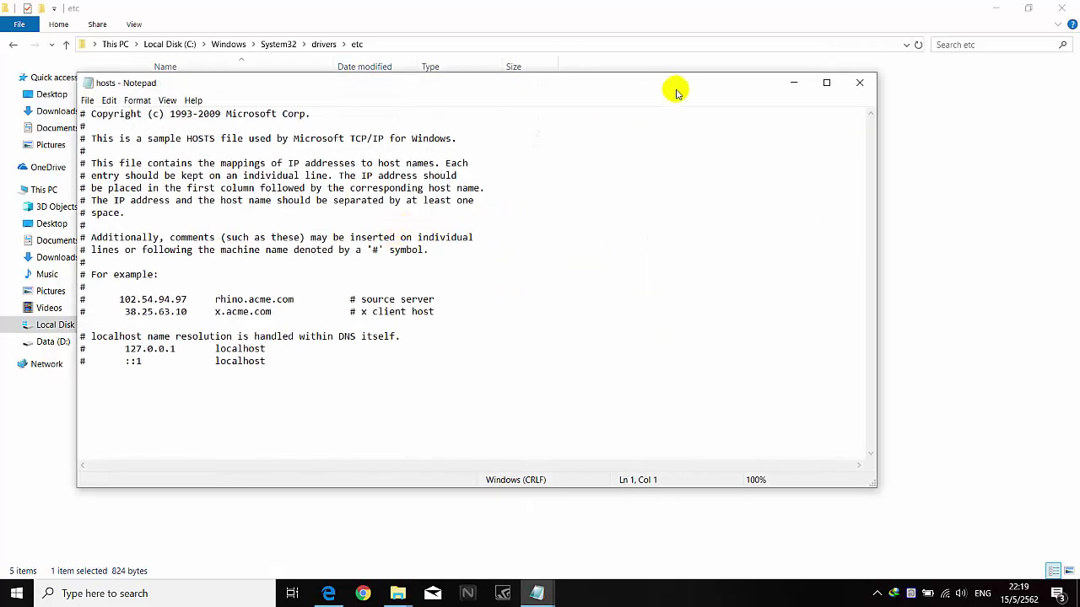
left_click_drag(876, 177, 534, 189)
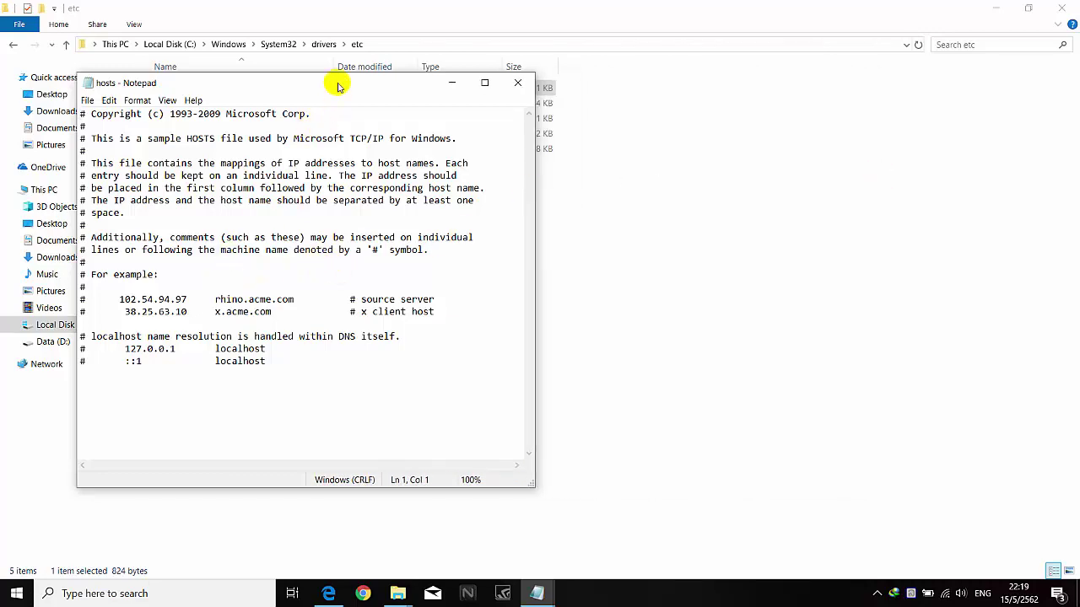
- Move the etc hosts window aside and open the hosts file from the F9 folder in Notepad
left_click_drag(339, 86, 865, 76)
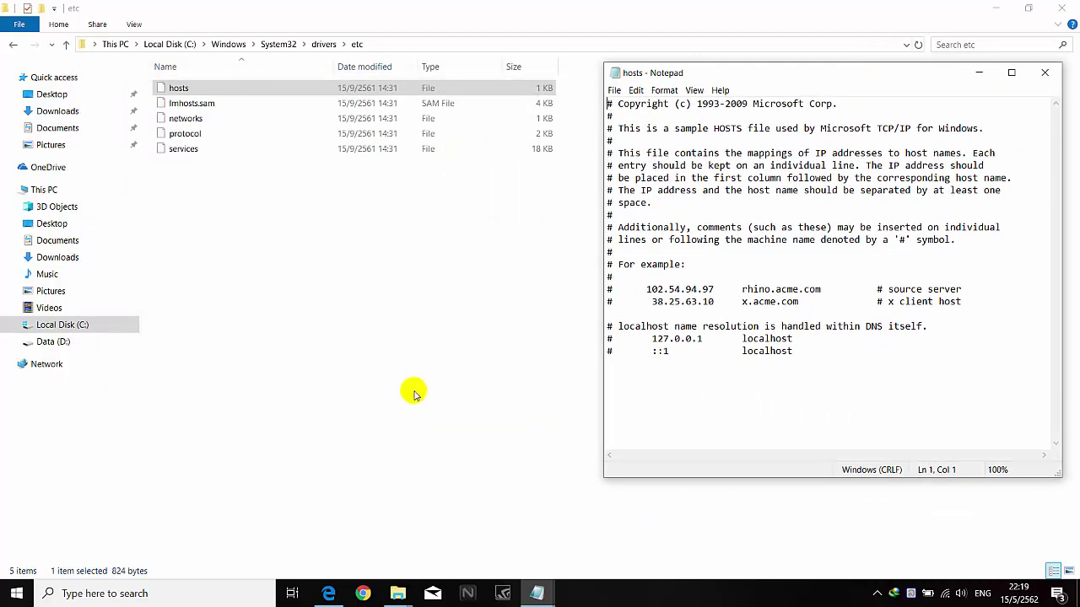
mouse_move(413, 594)
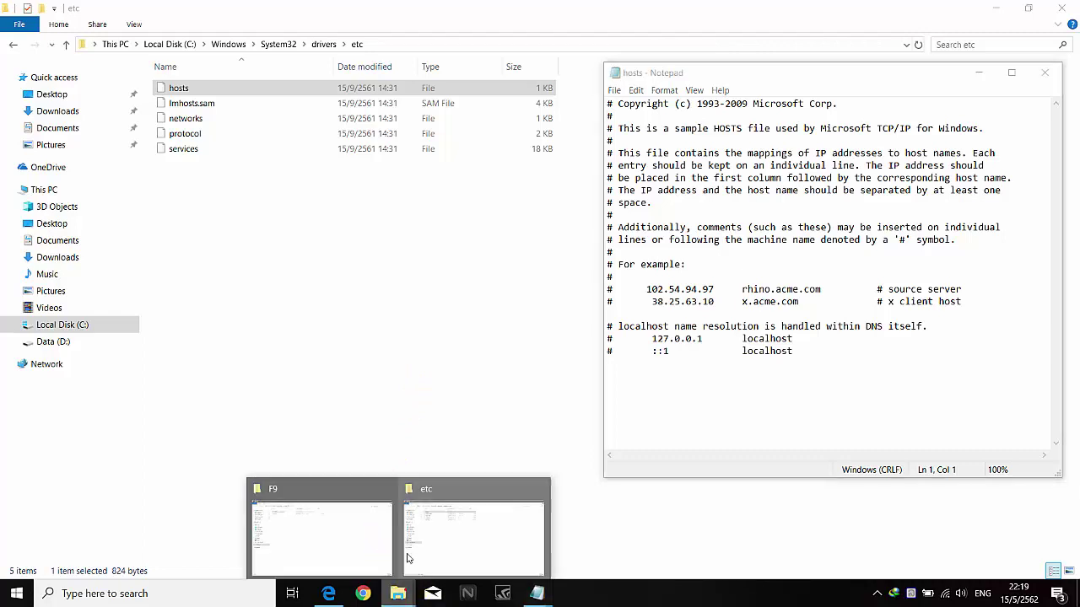
left_click(349, 529)
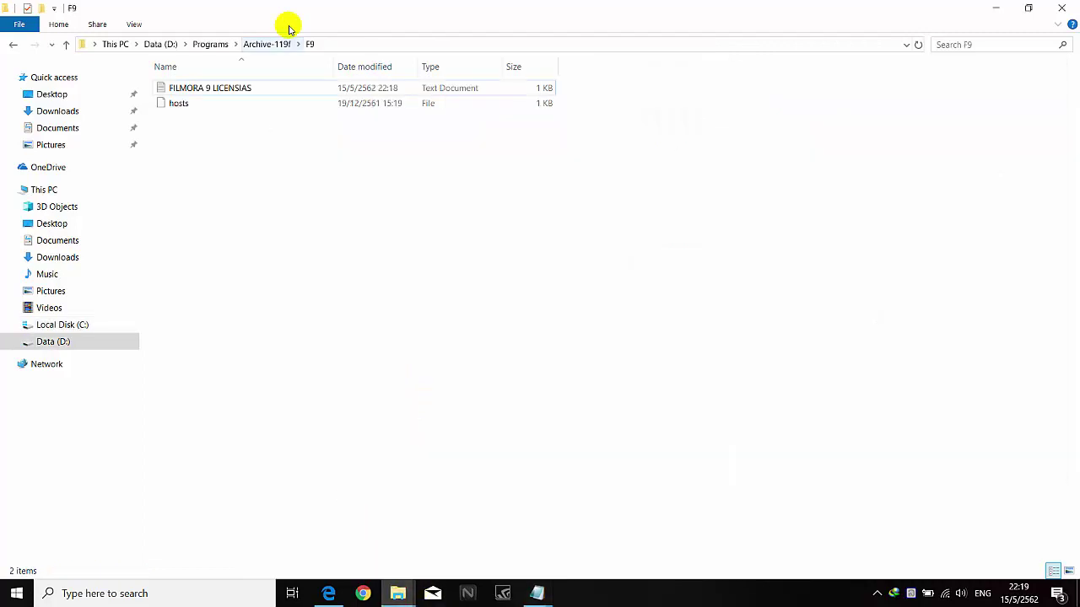
double_click(189, 106)
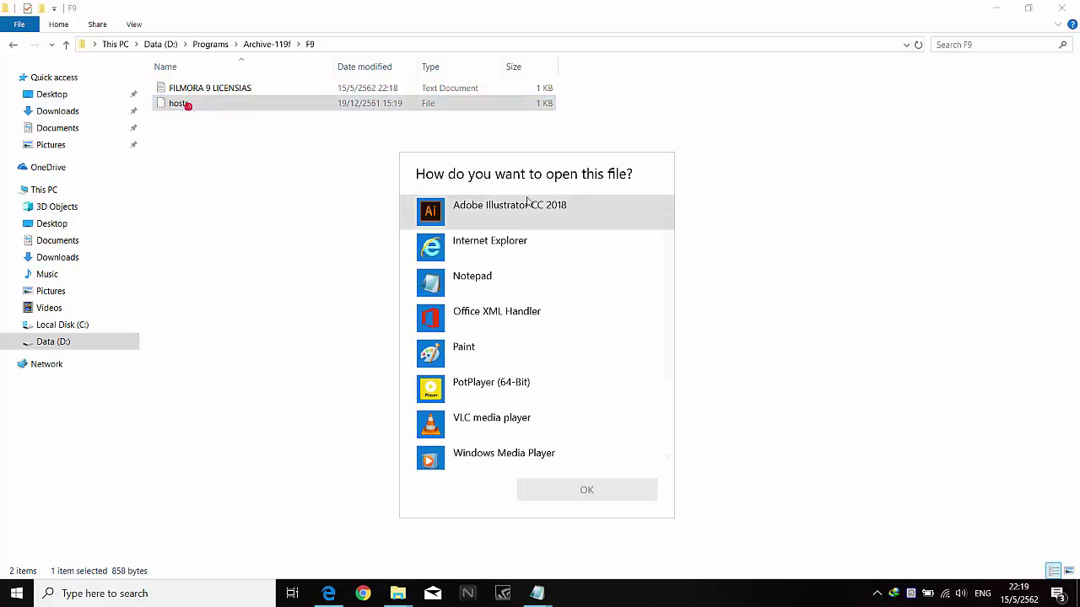
left_click(486, 285)
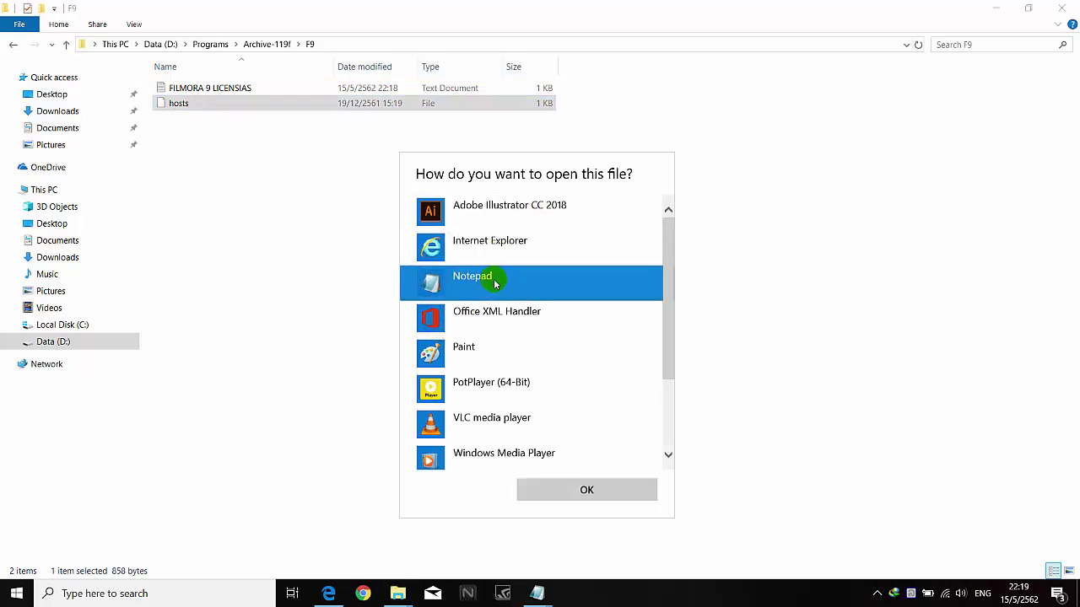
left_click(549, 487)
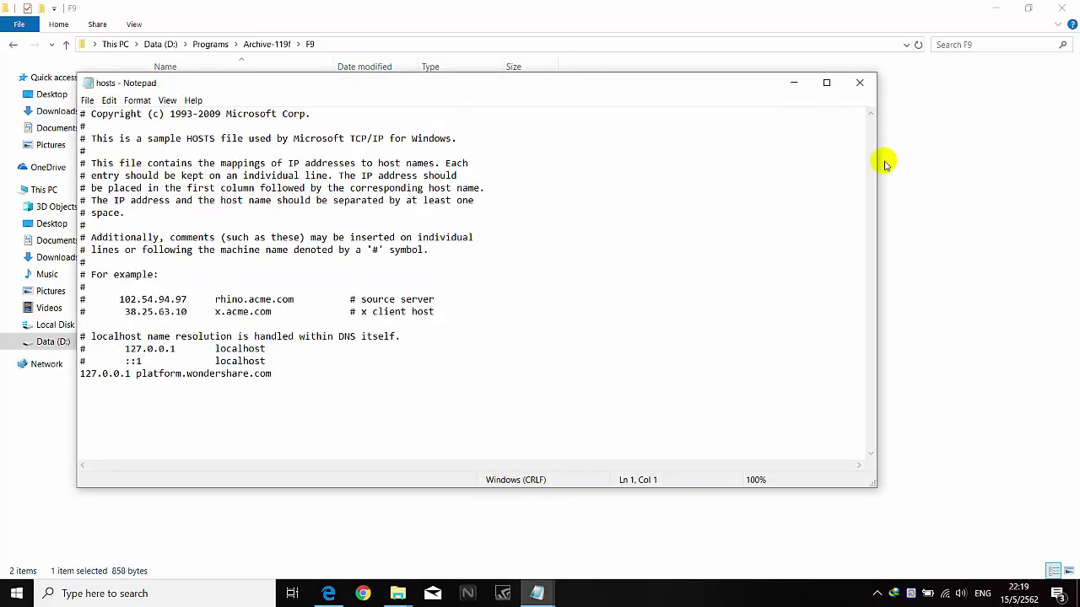
- Narrow the F9 hosts window and minimise the F9 folder so both hosts files show side by side
left_click_drag(878, 161, 506, 163)
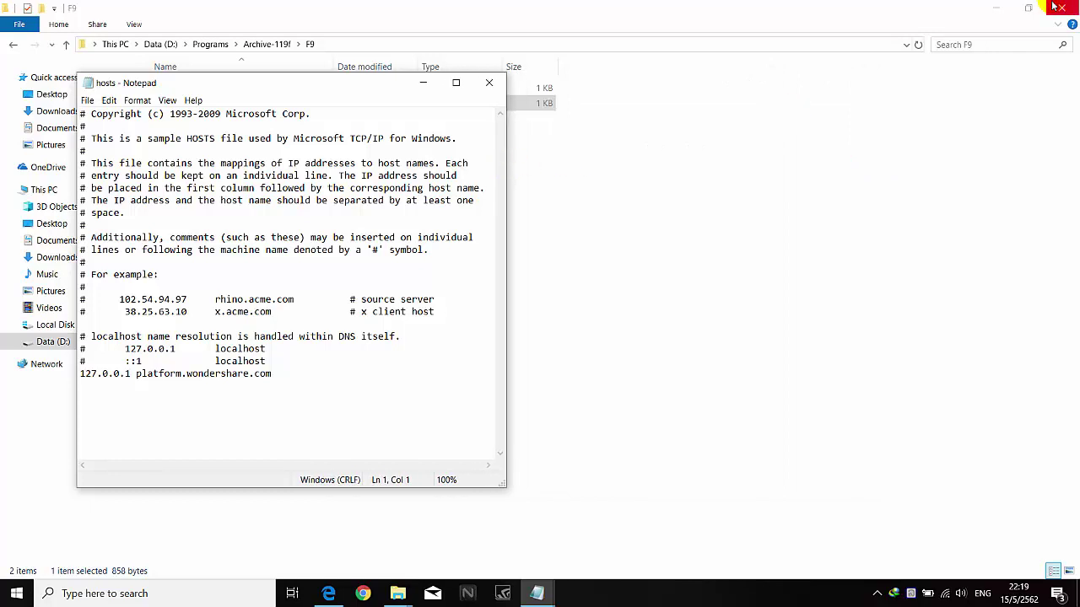
left_click(996, 8)
left_click(996, 8)
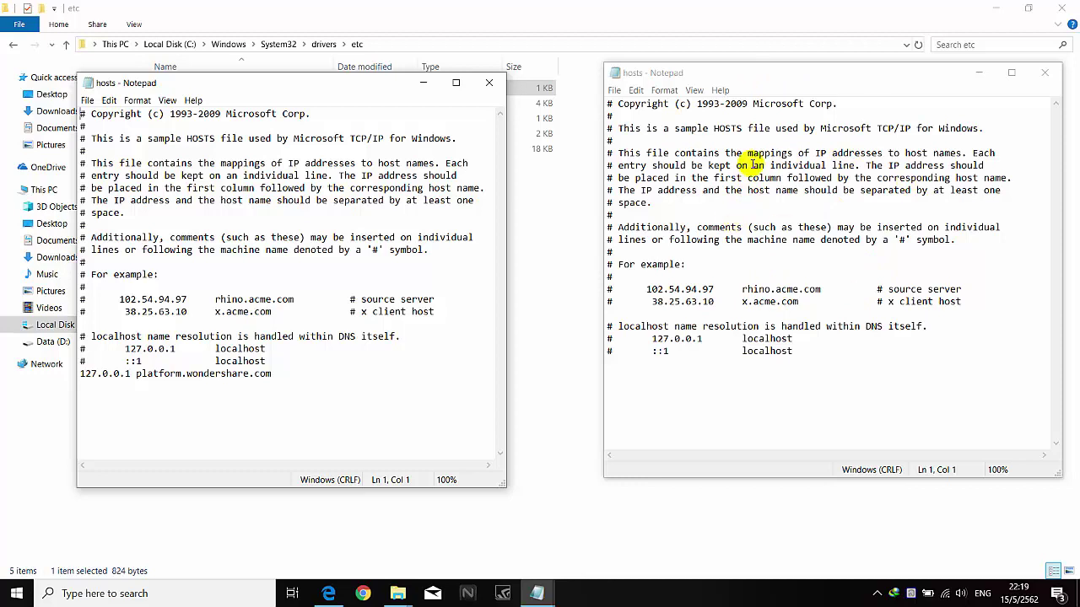
- Copy the line 127.0.0.1 platform.wondershare.com from the F9 hosts file, close that file, and paste the line at the end of the etc hosts file
left_click_drag(273, 374, 68, 368)
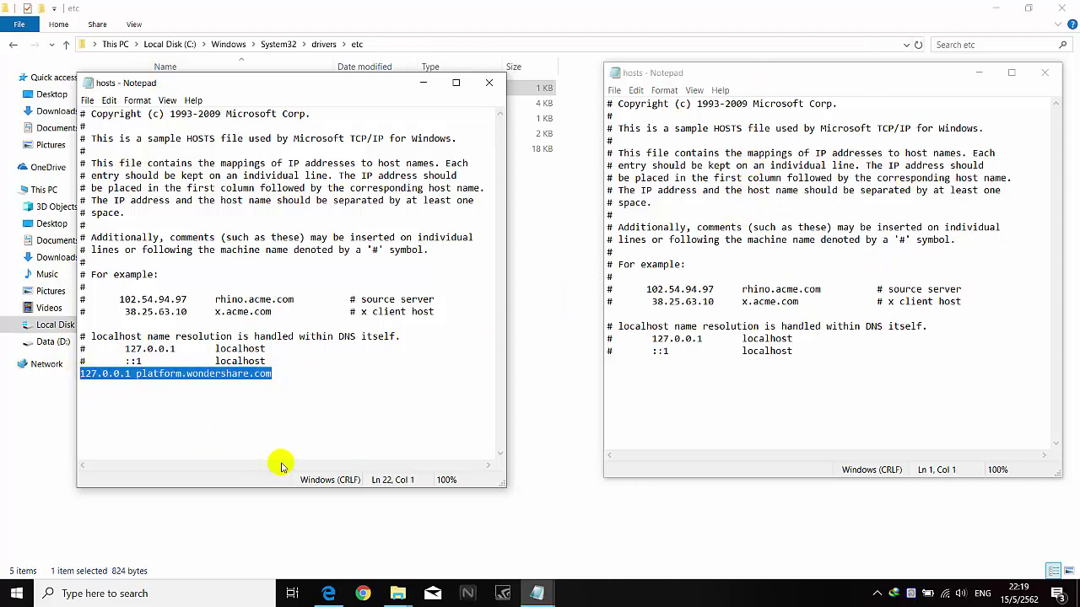
right_click(228, 377)
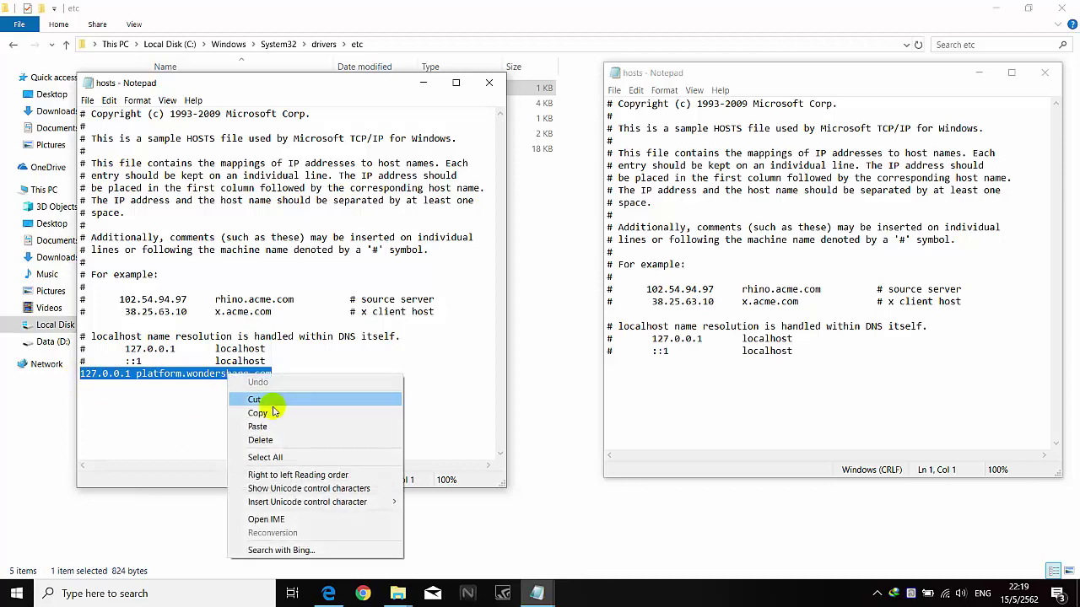
left_click(273, 412)
left_click(487, 84)
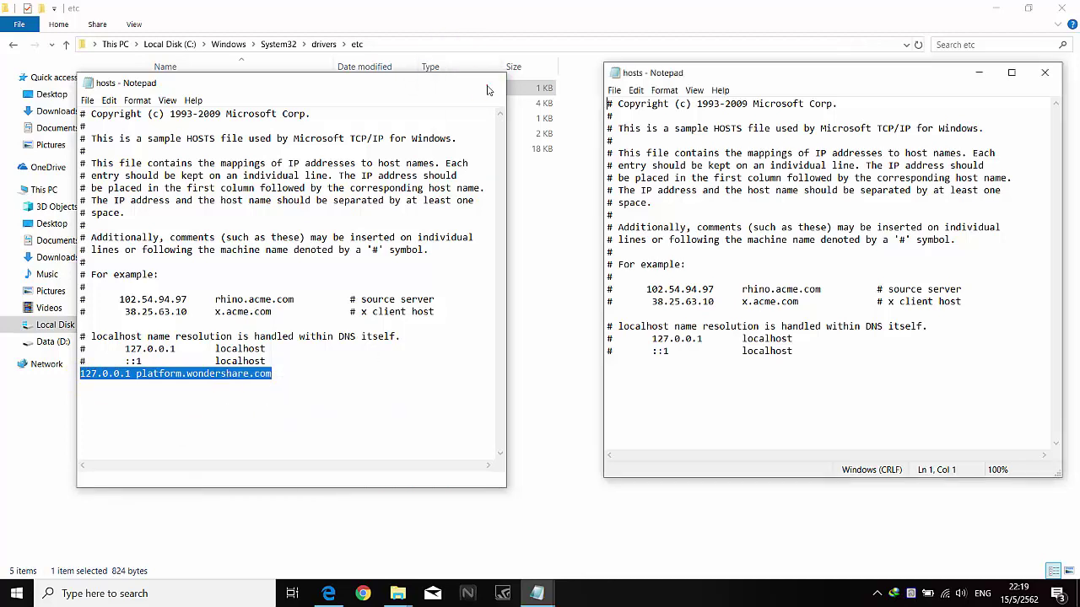
left_click(804, 384)
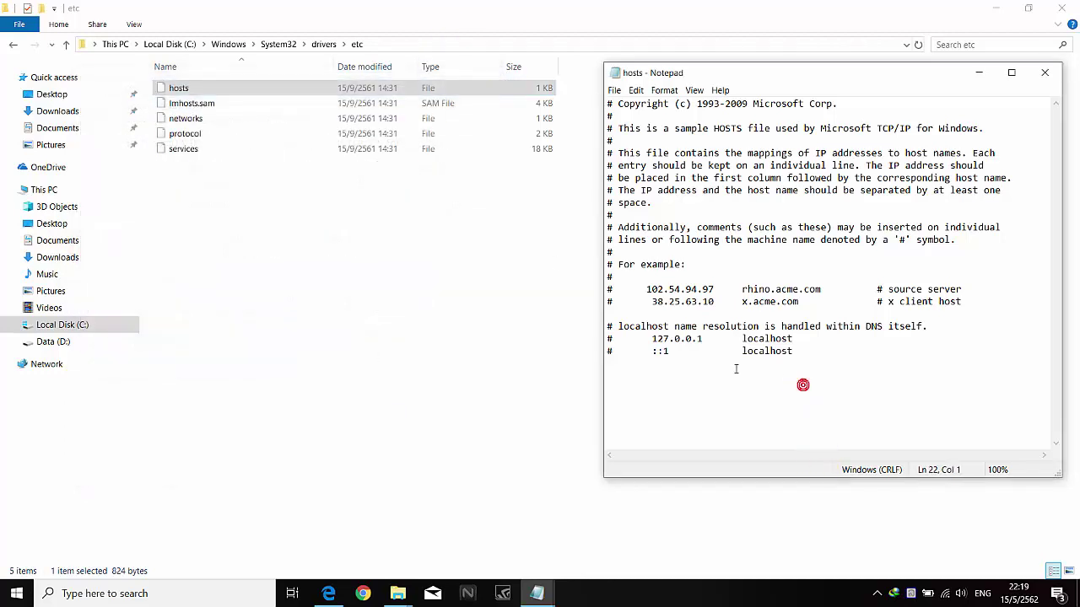
right_click(658, 367)
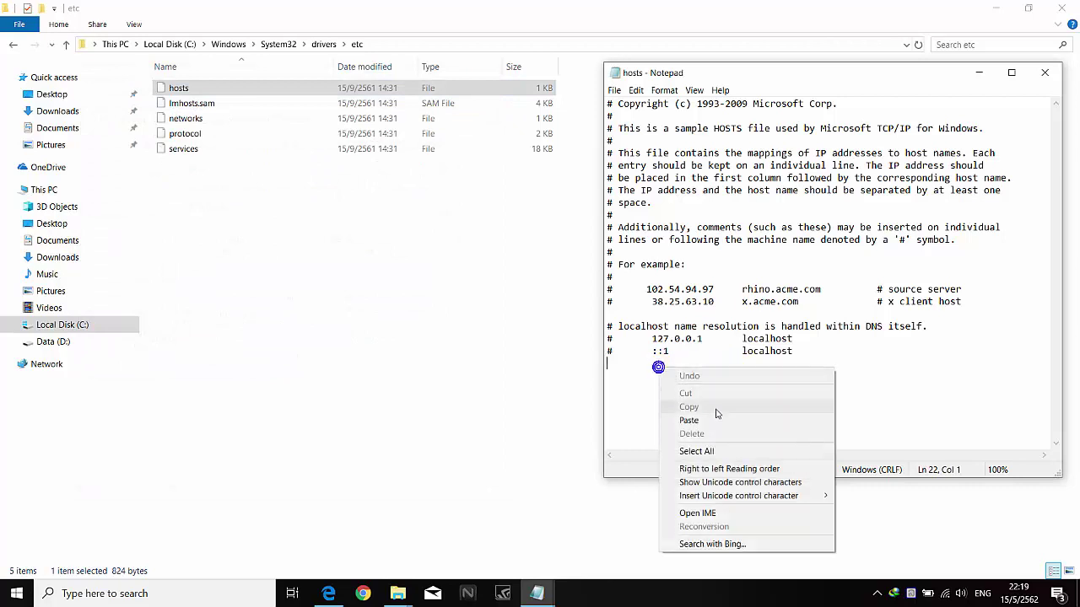
left_click(689, 420)
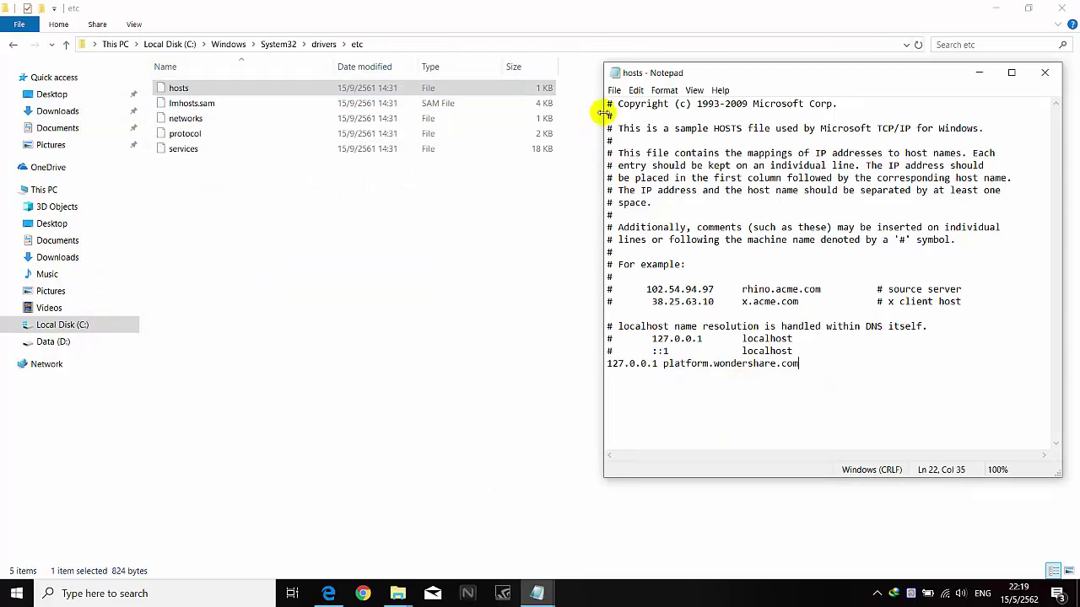
- Try to save the edited hosts file in the etc folder, then cancel and close it without saving
left_click(616, 91)
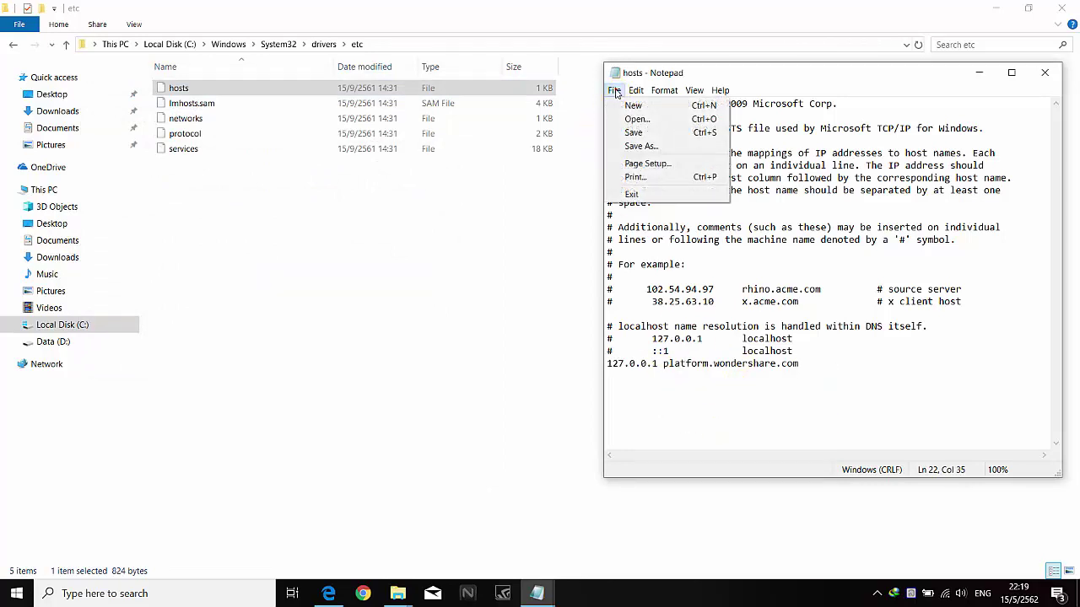
left_click(632, 142)
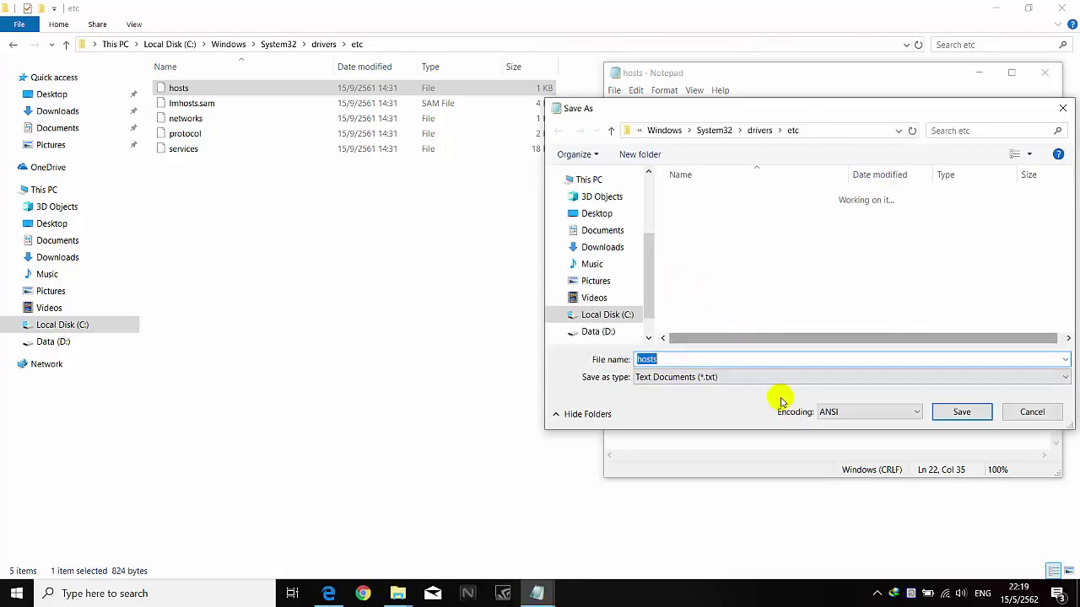
left_click(961, 412)
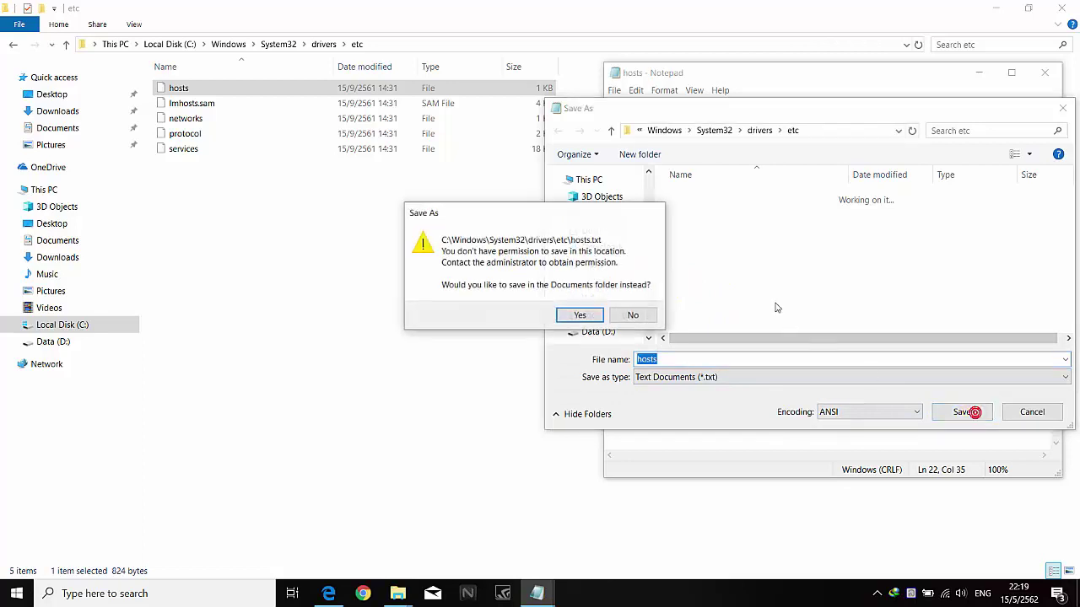
left_click(590, 320)
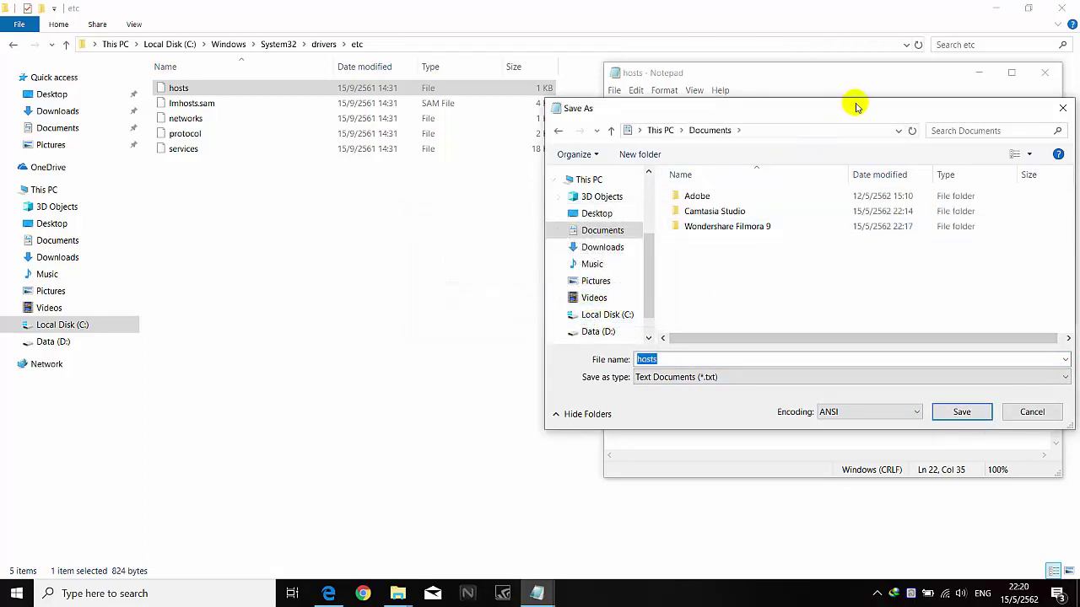
left_click_drag(856, 108, 599, 70)
left_click(815, 70)
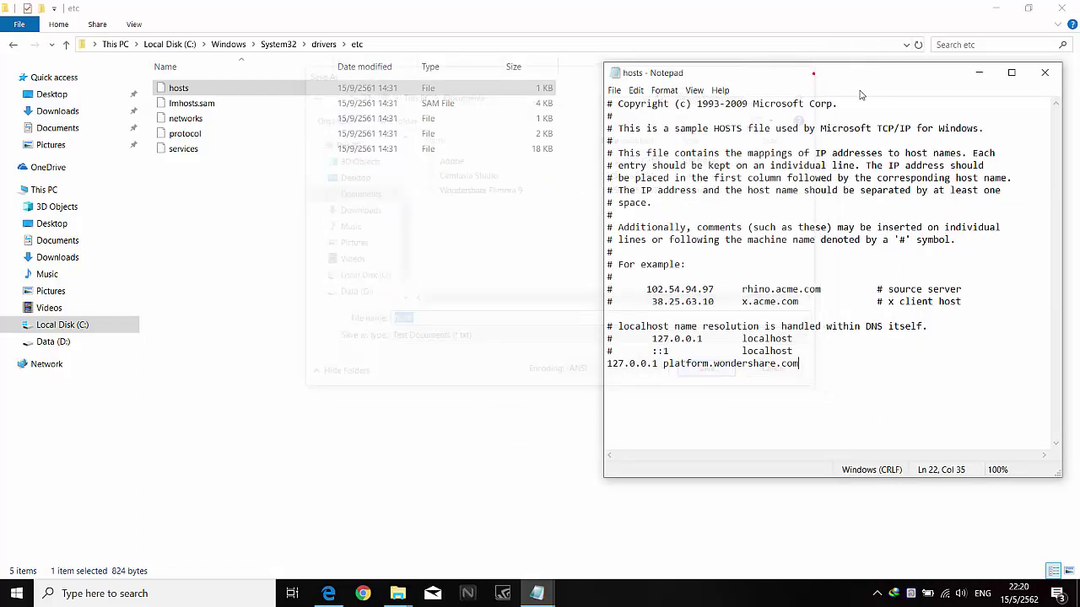
left_click(1046, 76)
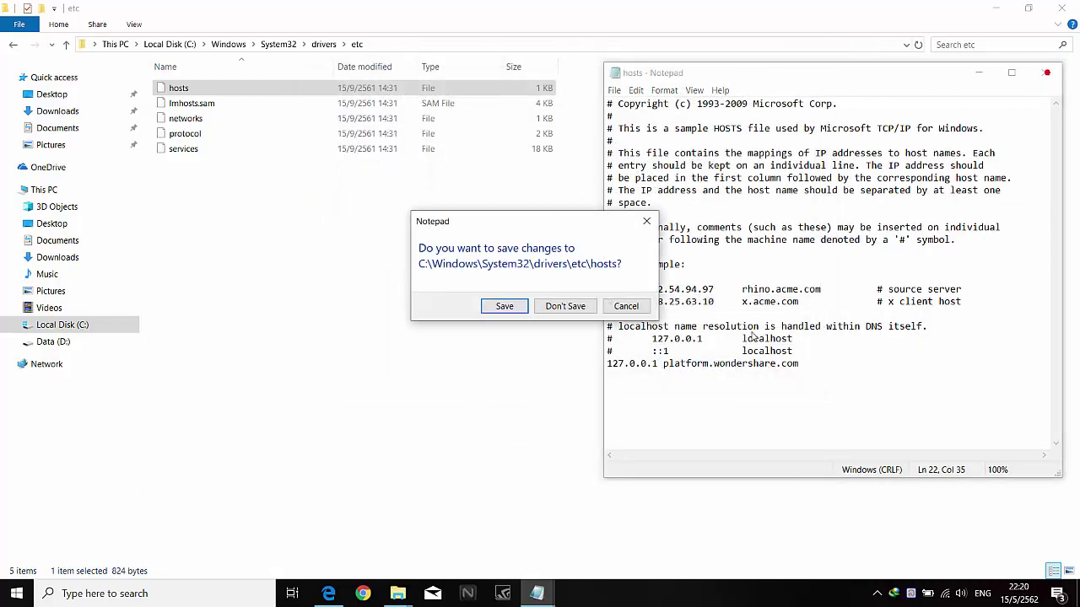
left_click(564, 307)
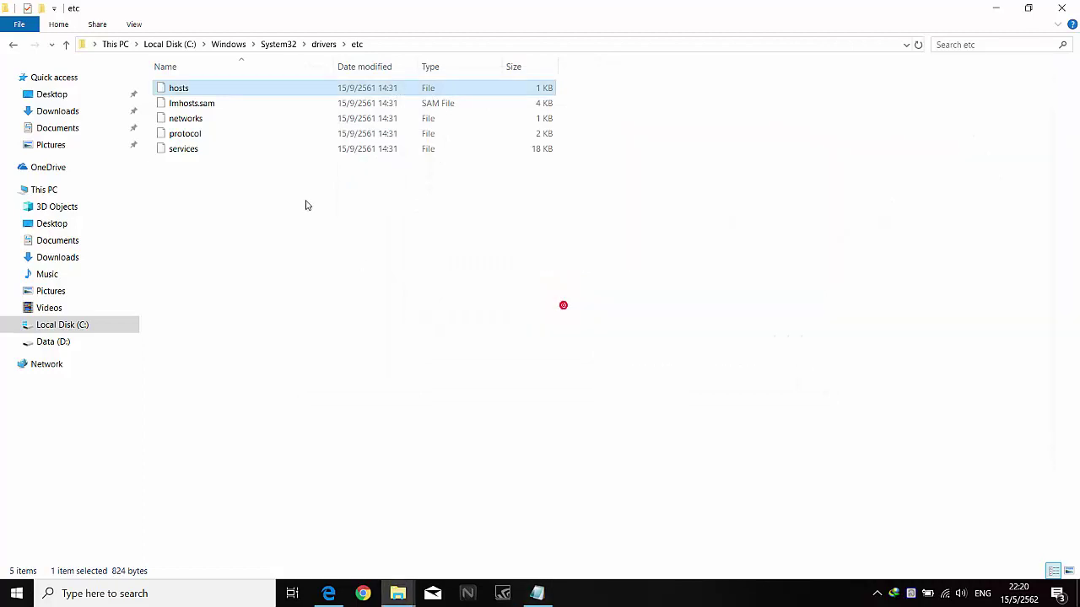
right_click(180, 88)
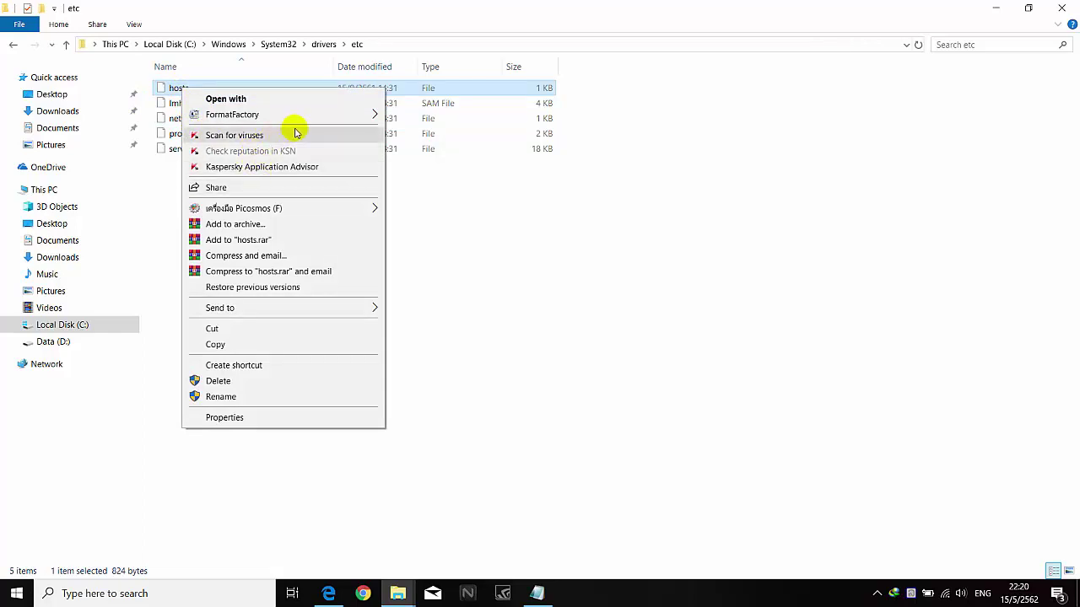
left_click(541, 307)
left_click(537, 309)
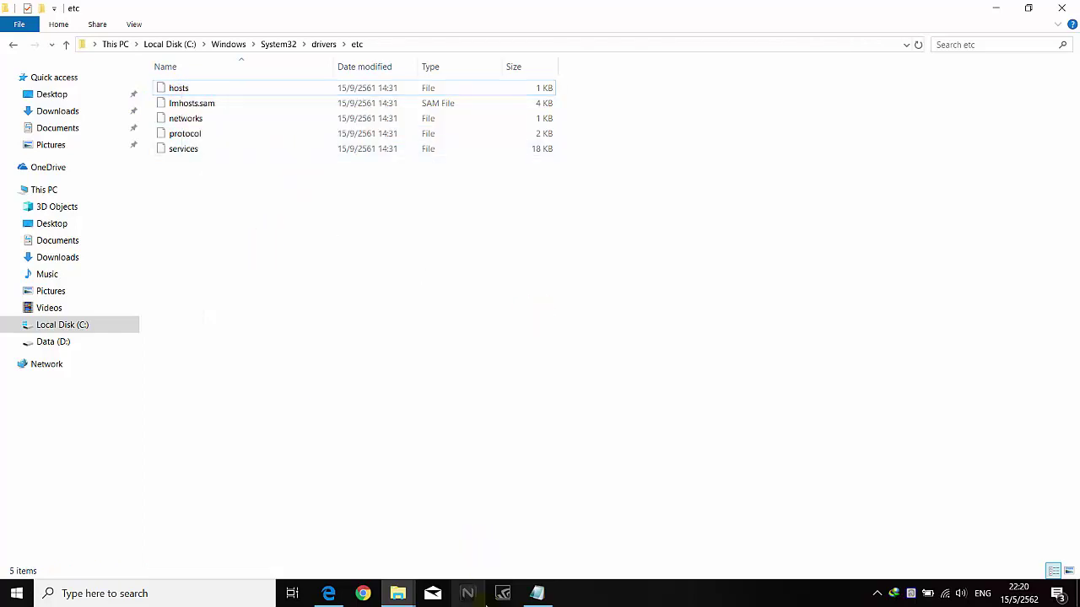
- Switch to the F9 folder window and copy its hosts file
left_click(394, 593)
left_click(323, 525)
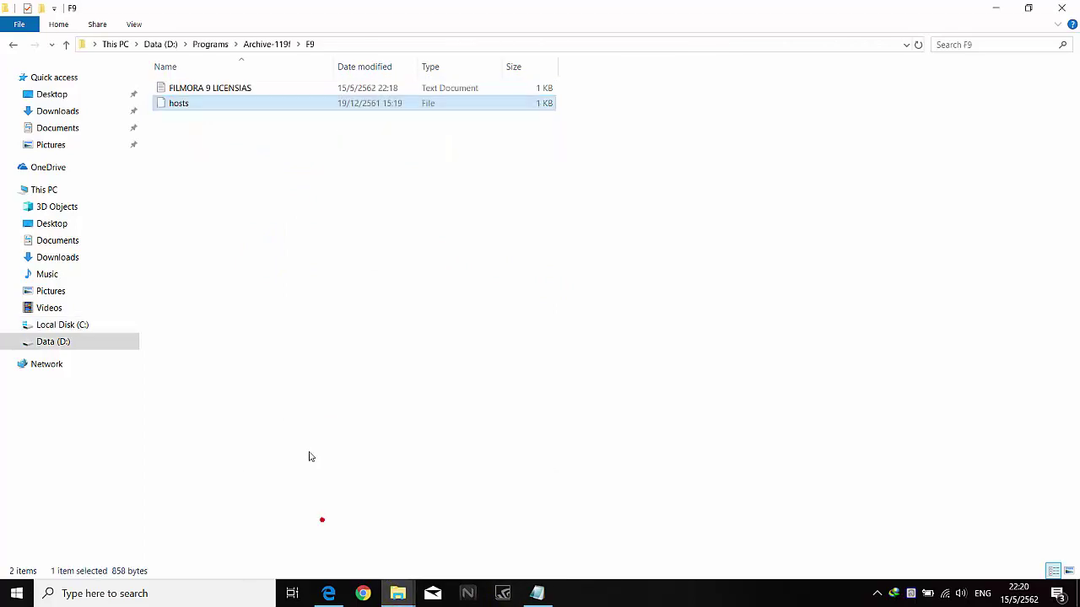
right_click(178, 105)
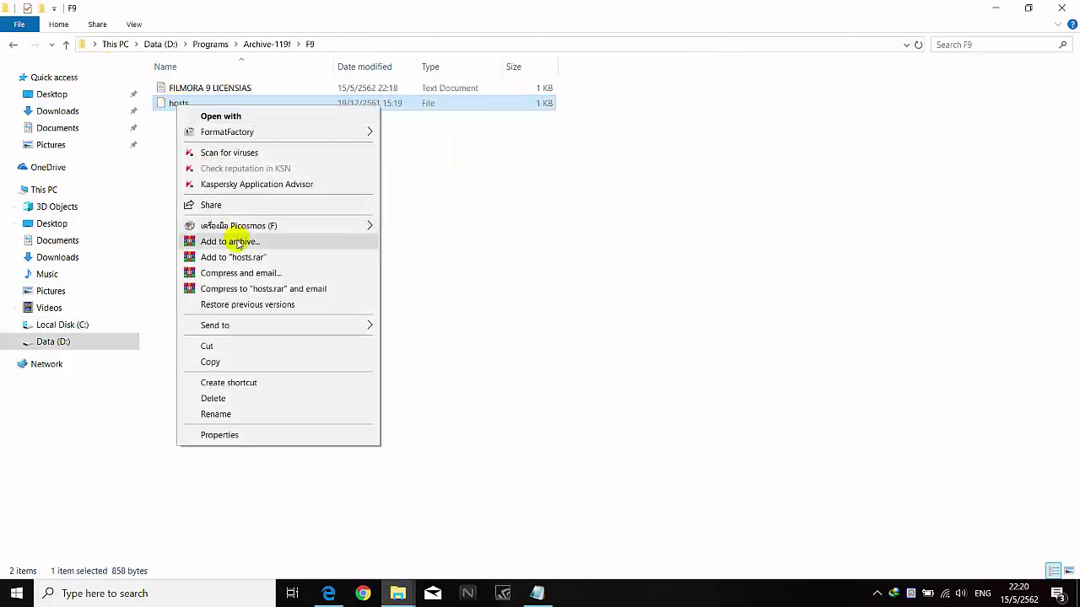
left_click(224, 361)
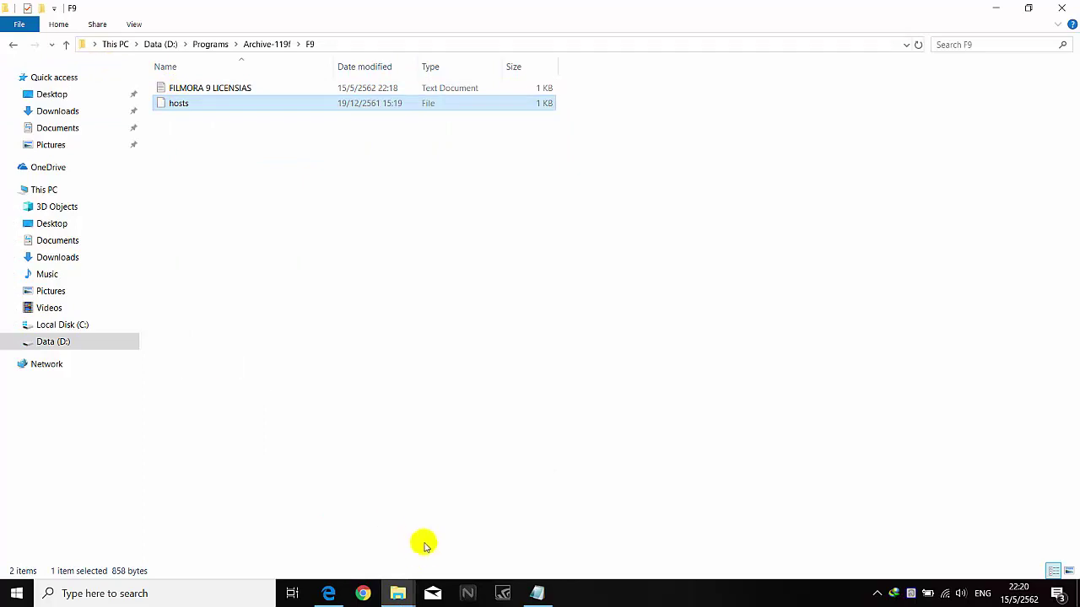
- Paste the copied hosts file into the etc folder, replacing the existing one and granting administrator permission
mouse_move(403, 582)
left_click(456, 516)
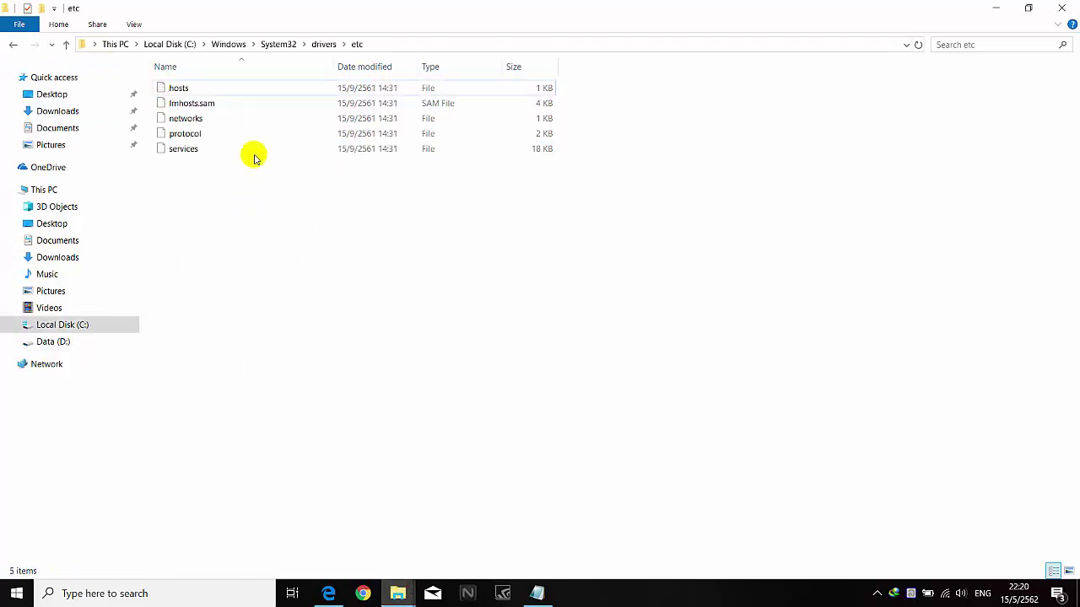
right_click(244, 208)
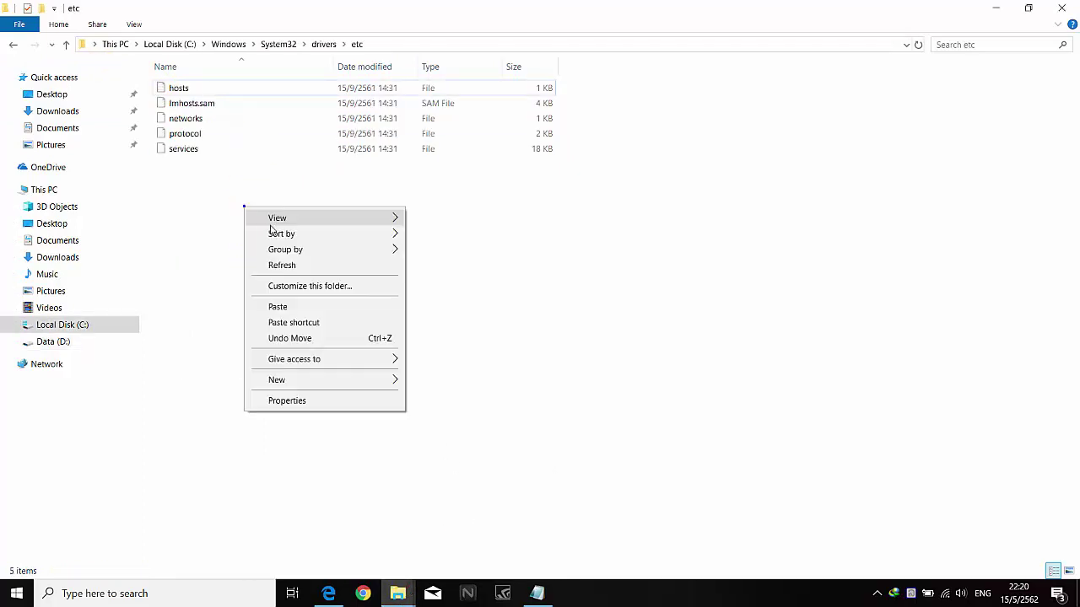
left_click(294, 306)
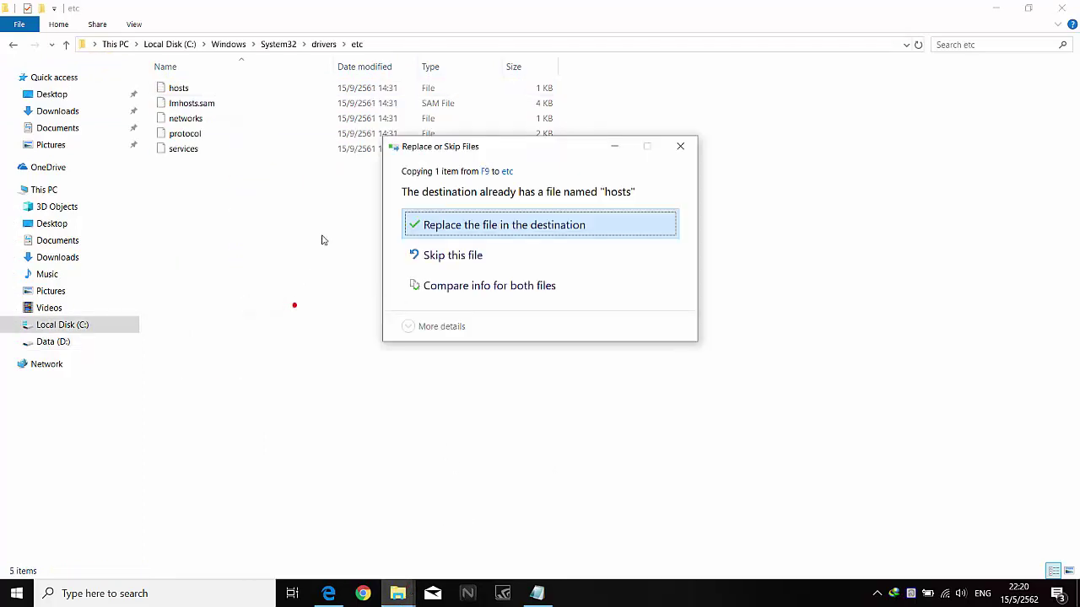
left_click(473, 228)
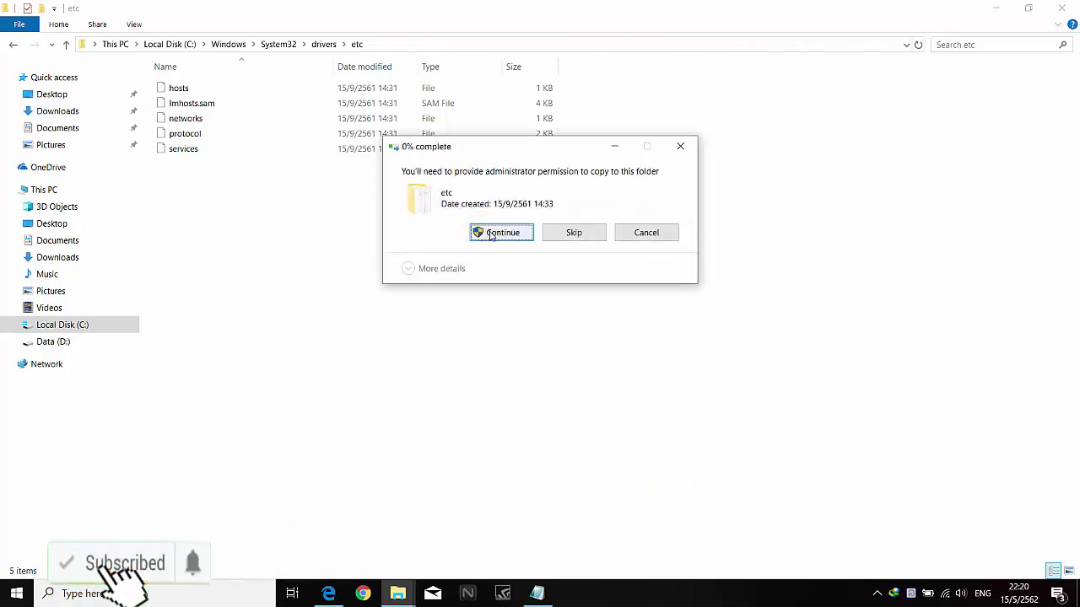
left_click(486, 234)
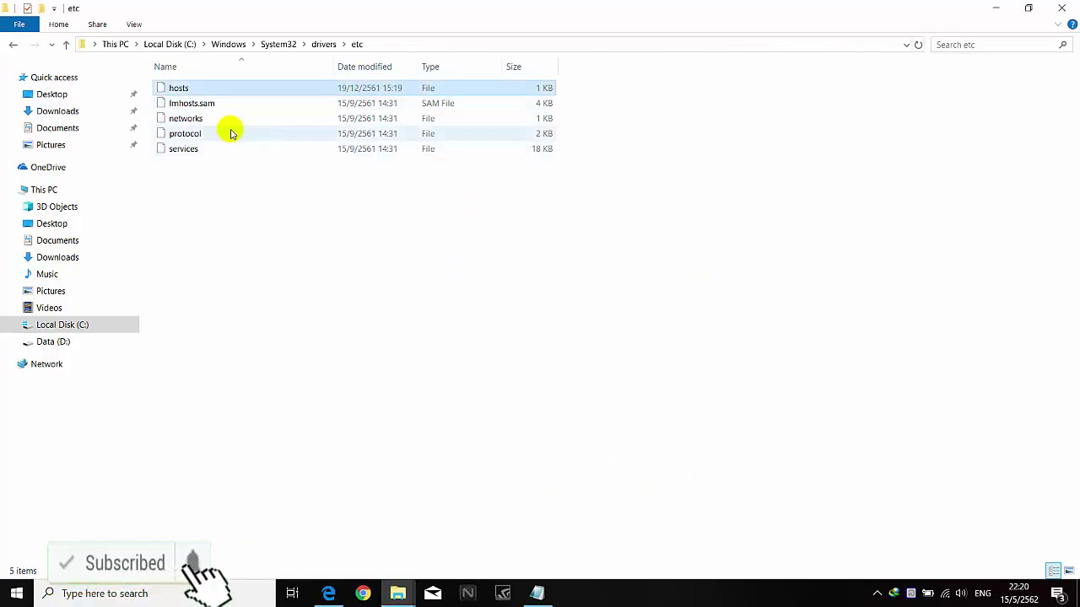
- Open the replaced hosts file from the etc folder in Notepad to check its last line, and close it
left_click(253, 240)
left_click(190, 92)
double_click(190, 93)
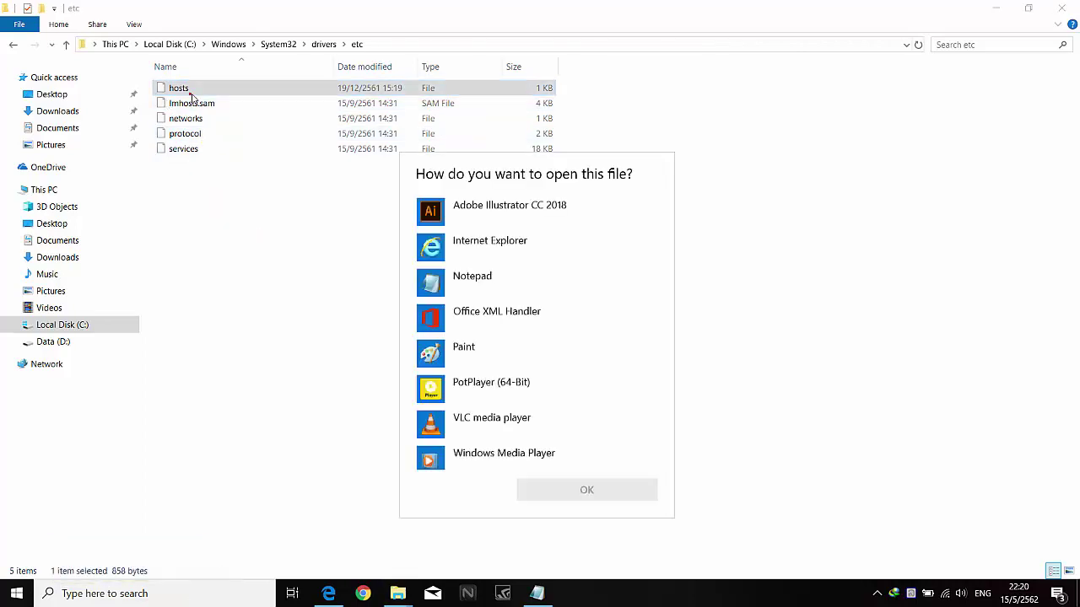
left_click(486, 283)
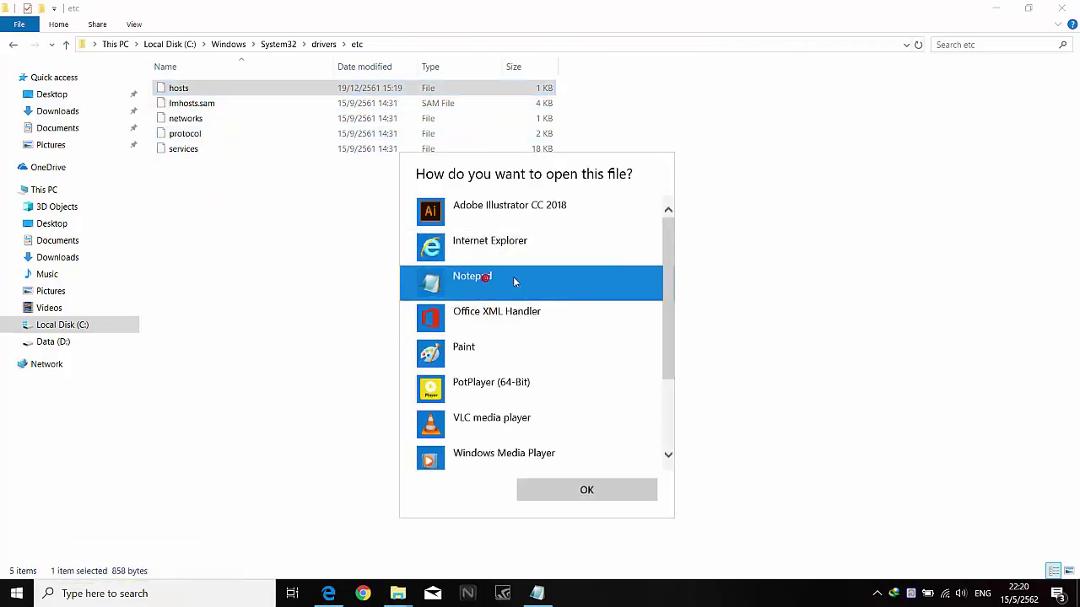
left_click(596, 488)
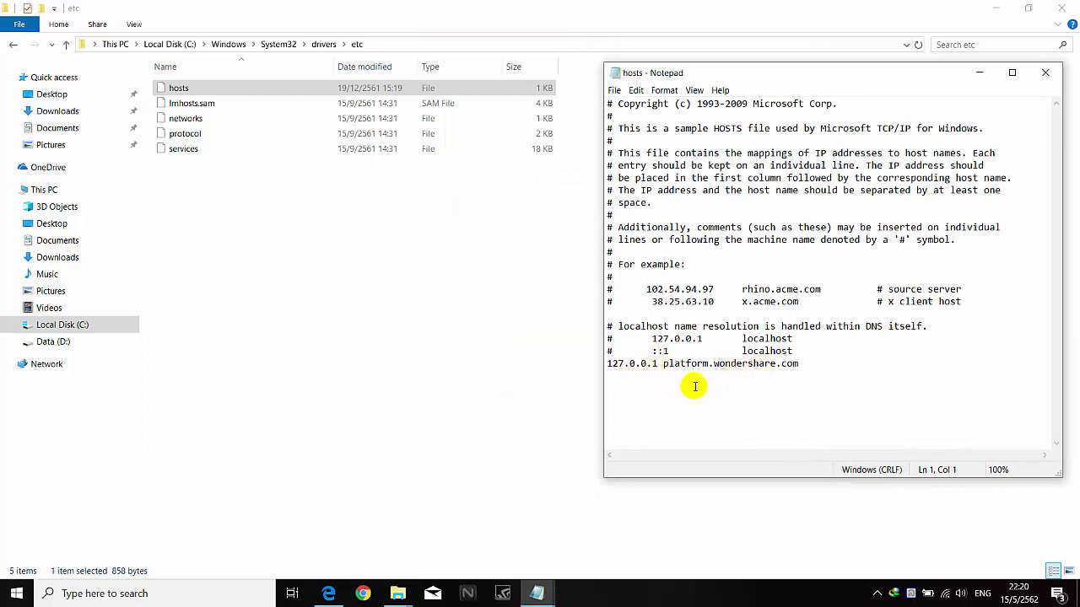
left_click(1045, 73)
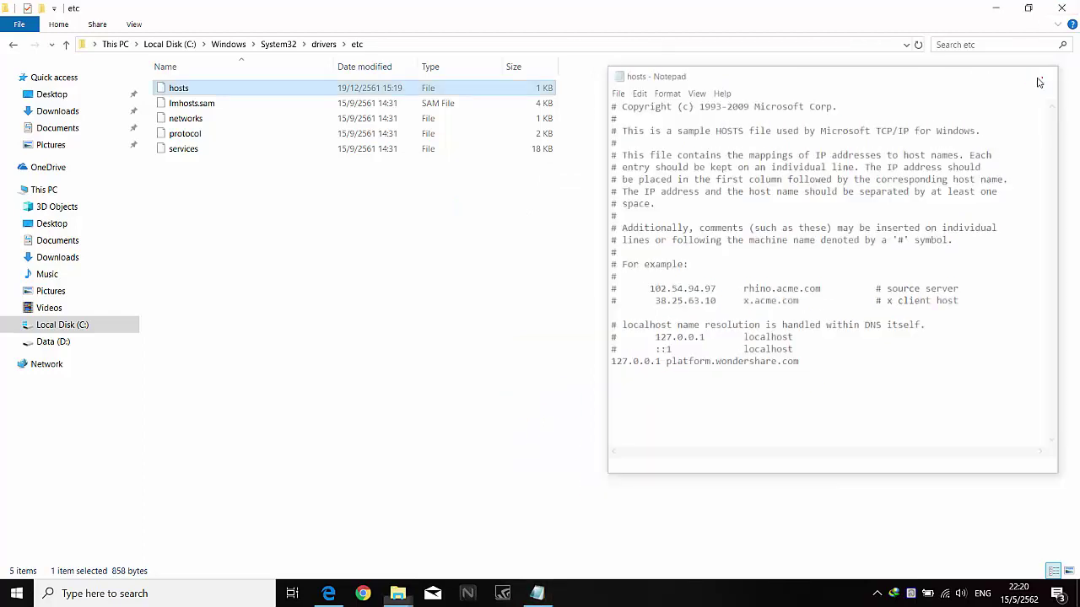
- Close the etc and F9 folder windows, and select the first licence e-mail in the FILMORA 9 LICENSIAS notes
left_click(1061, 8)
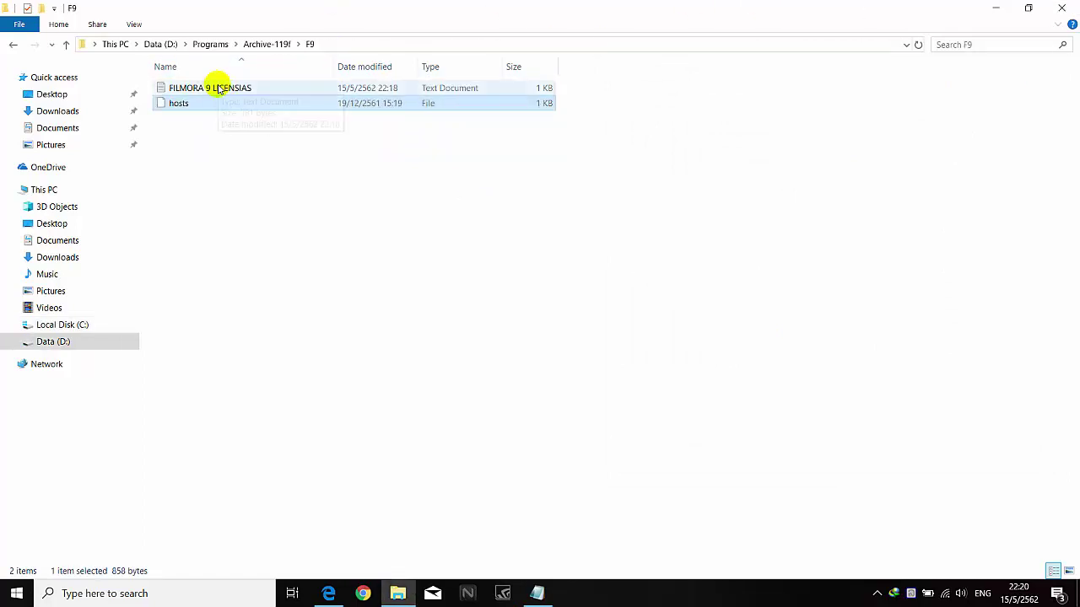
left_click(537, 593)
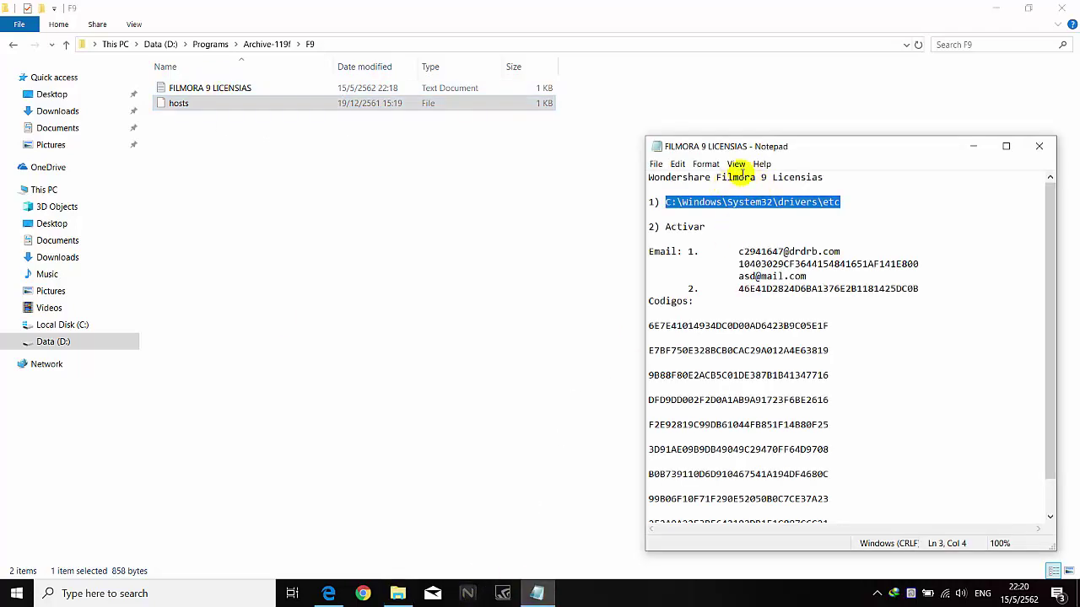
left_click(847, 262)
left_click_drag(843, 251, 742, 251)
left_click(542, 284)
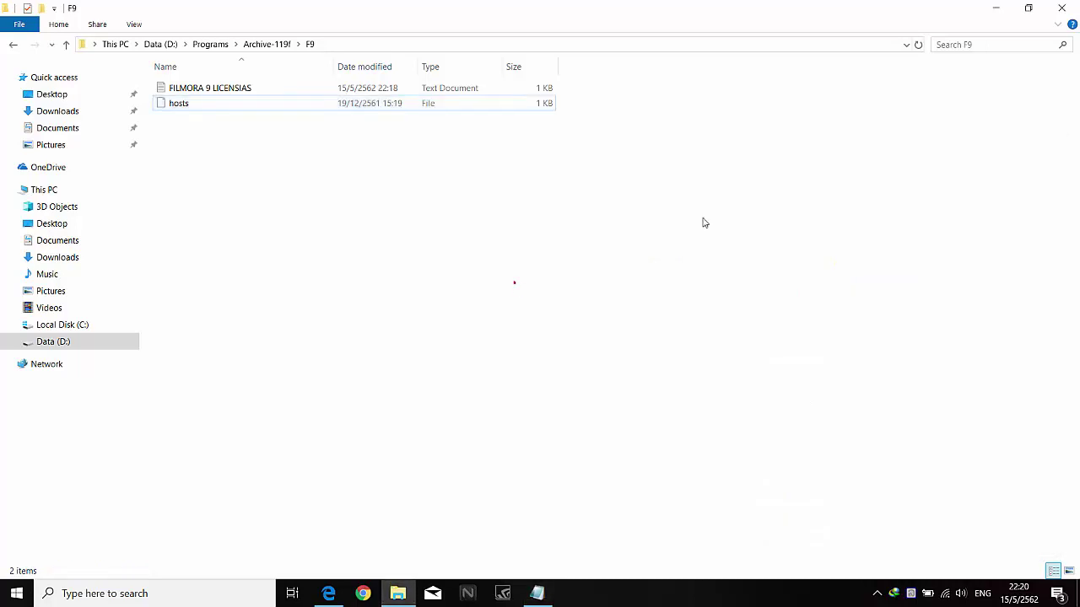
left_click(1059, 11)
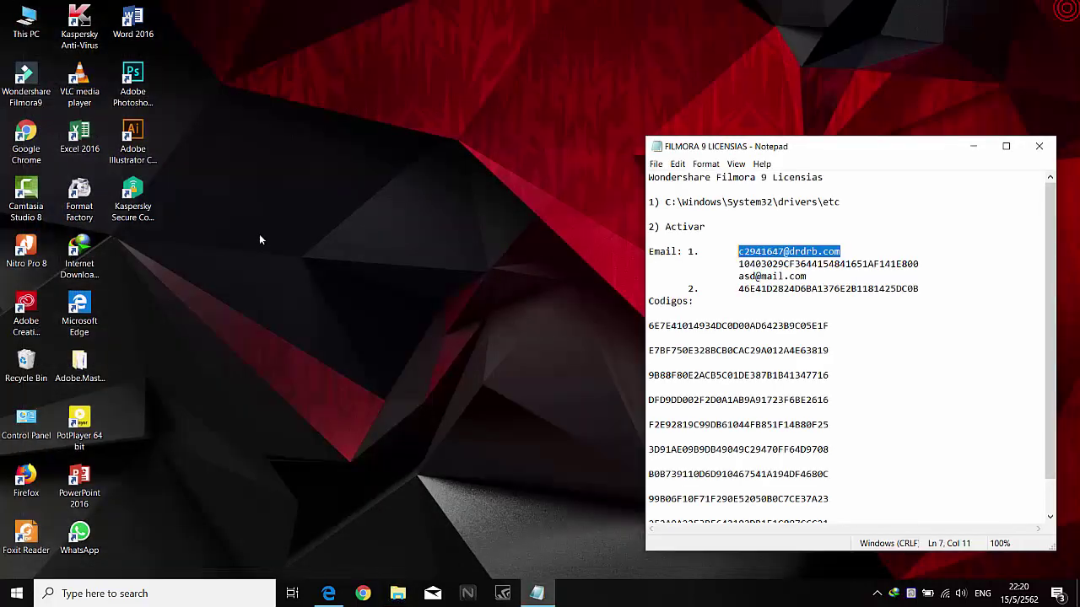
- Refresh the desktop, launch Wondershare Filmora9 and check the network connection
right_click(280, 139)
left_click(316, 180)
left_click(26, 82)
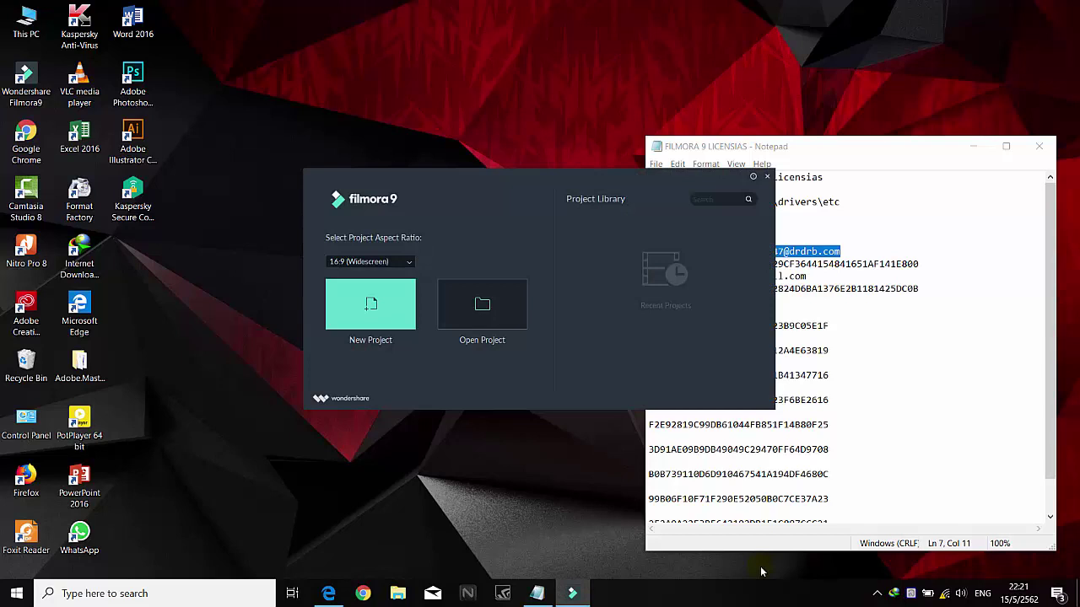
left_click(543, 487)
left_click(944, 593)
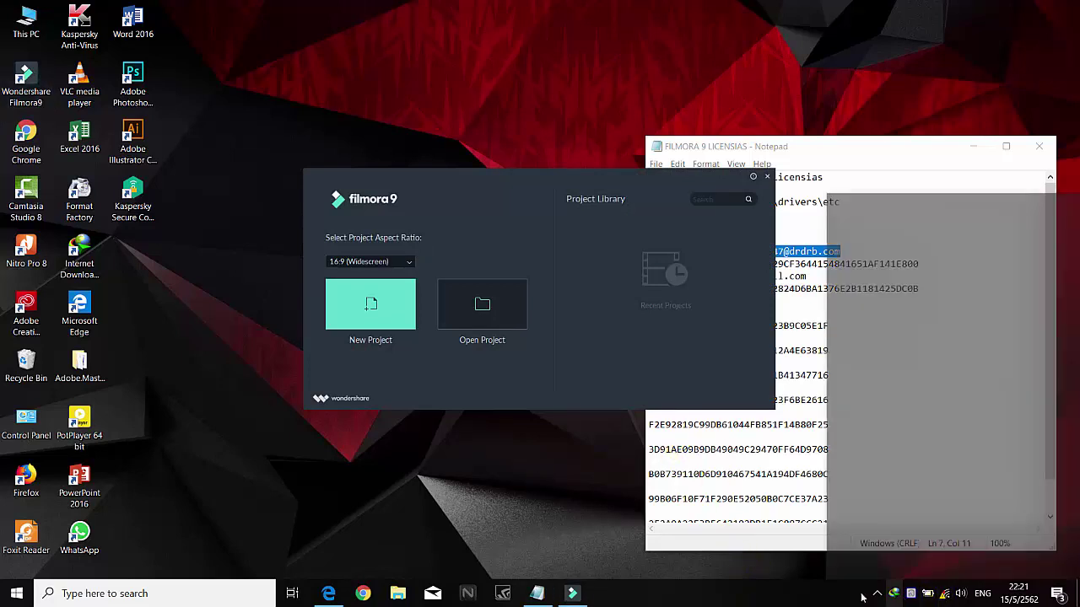
left_click(742, 599)
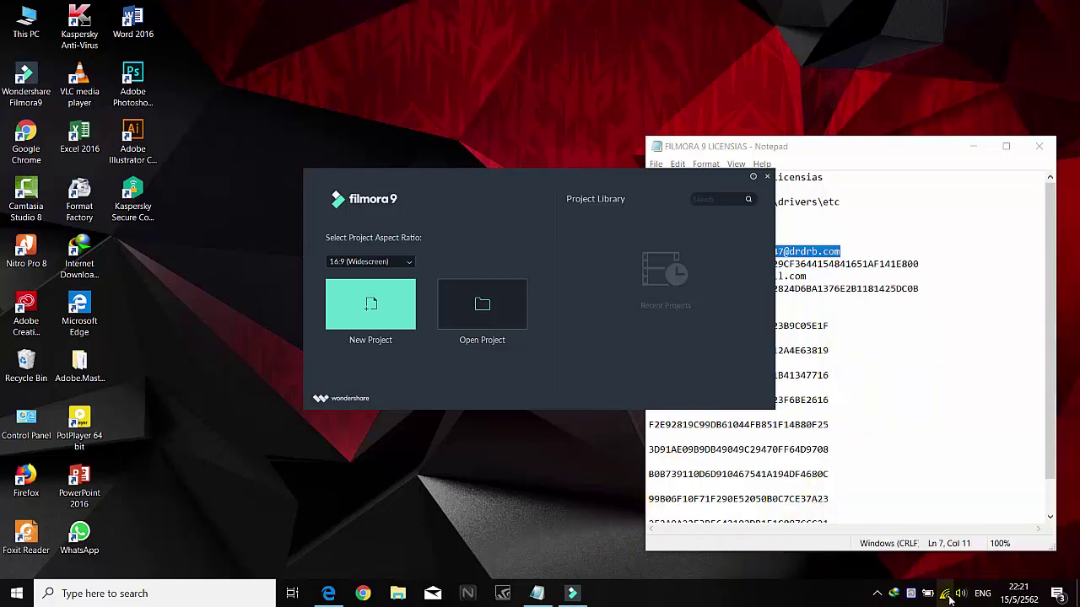
- Create a new 16:9 project, dismissing the Message Center, and open the Offline Activation form
left_click(384, 312)
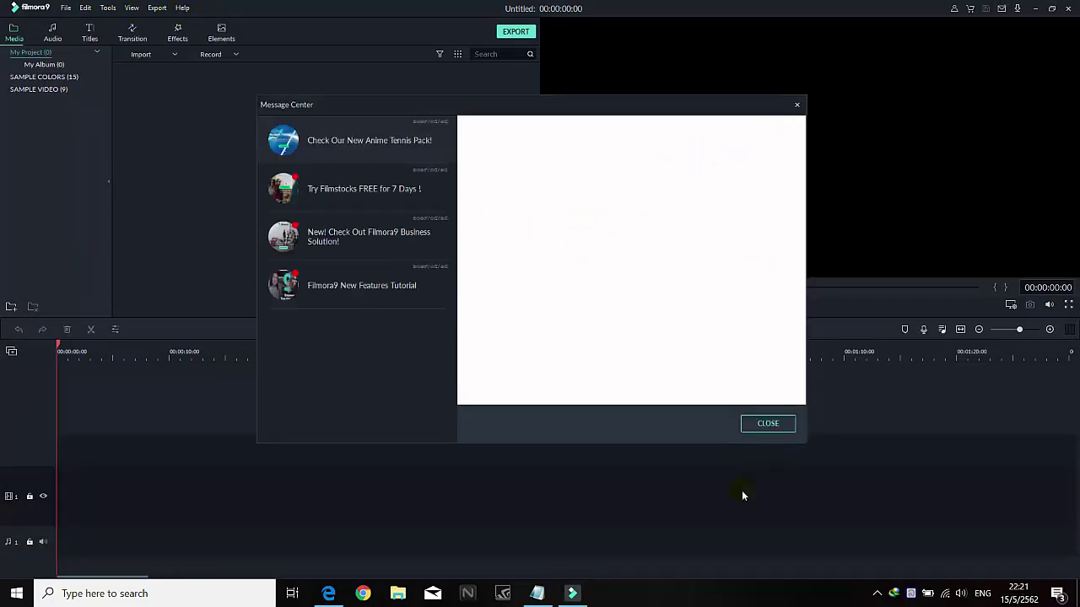
left_click(768, 424)
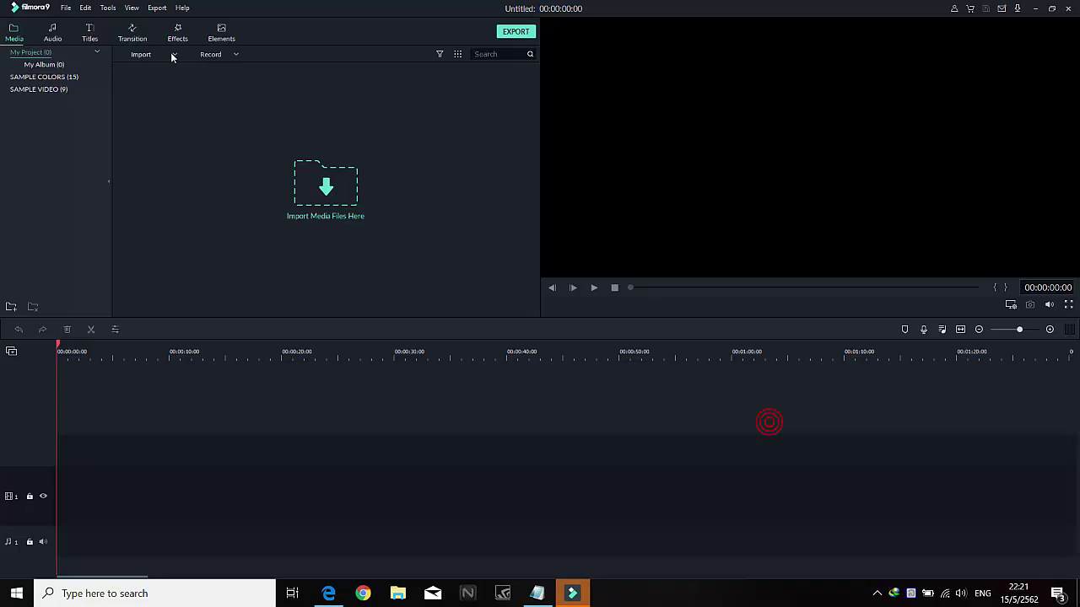
left_click(184, 8)
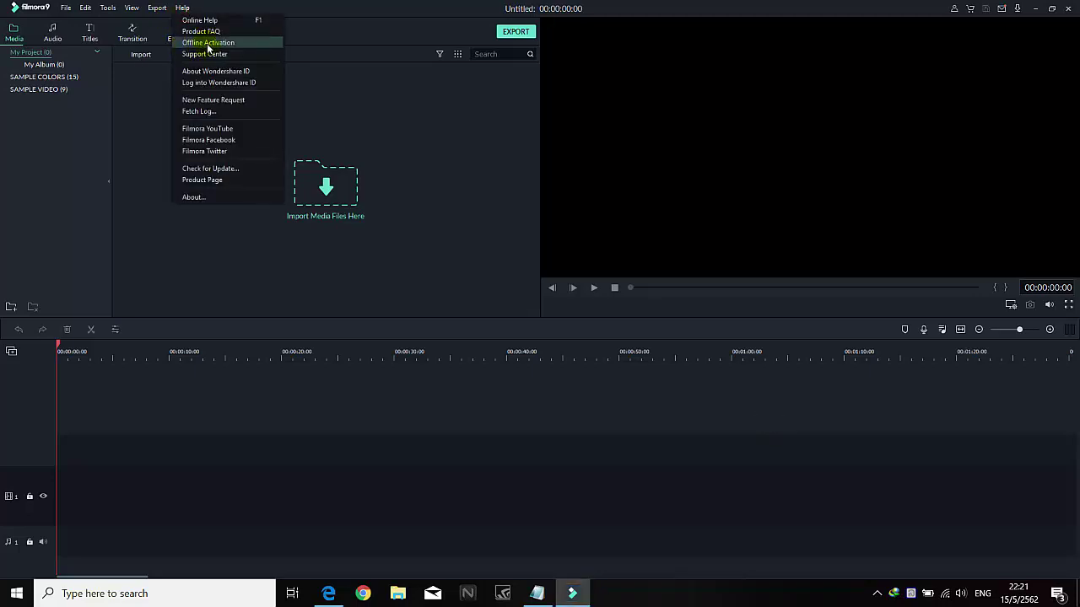
left_click(208, 43)
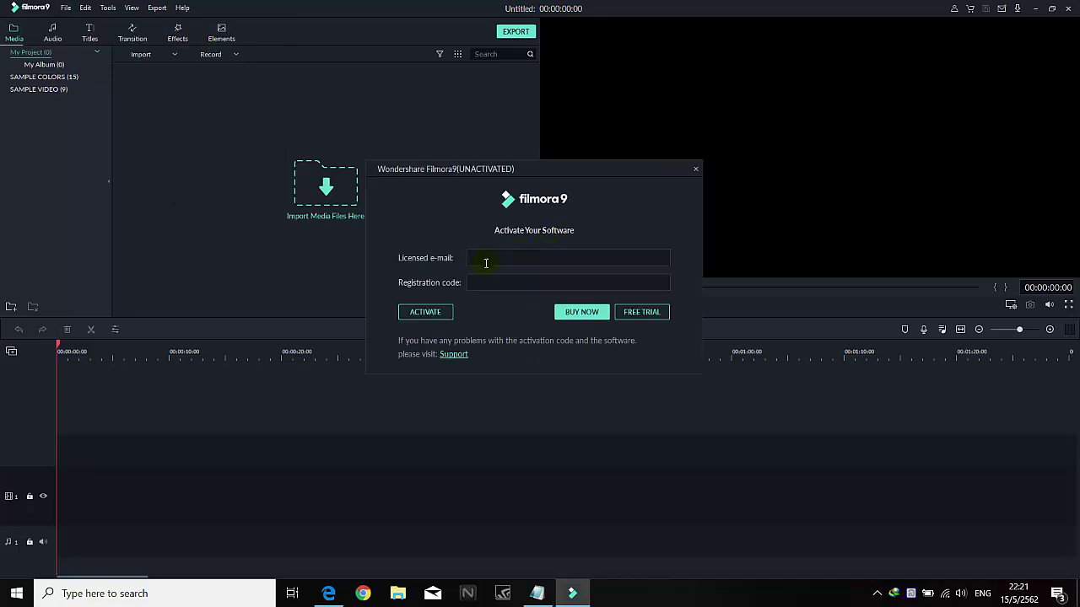
- Copy the first licence e-mail from the licence notes into the Licensed e-mail field of the activation form
left_click(549, 591)
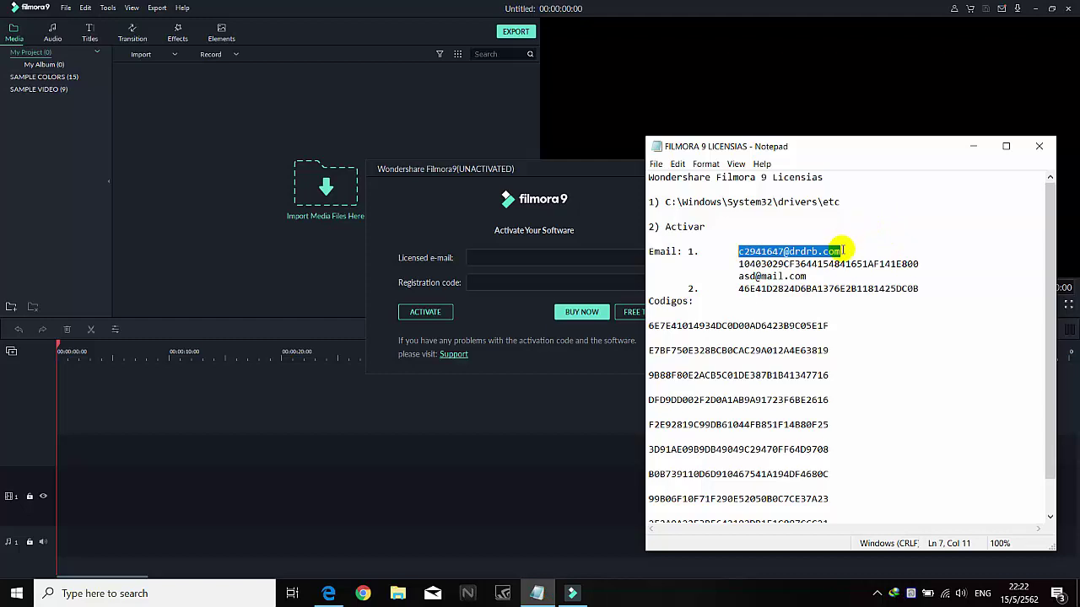
left_click_drag(840, 251, 738, 251)
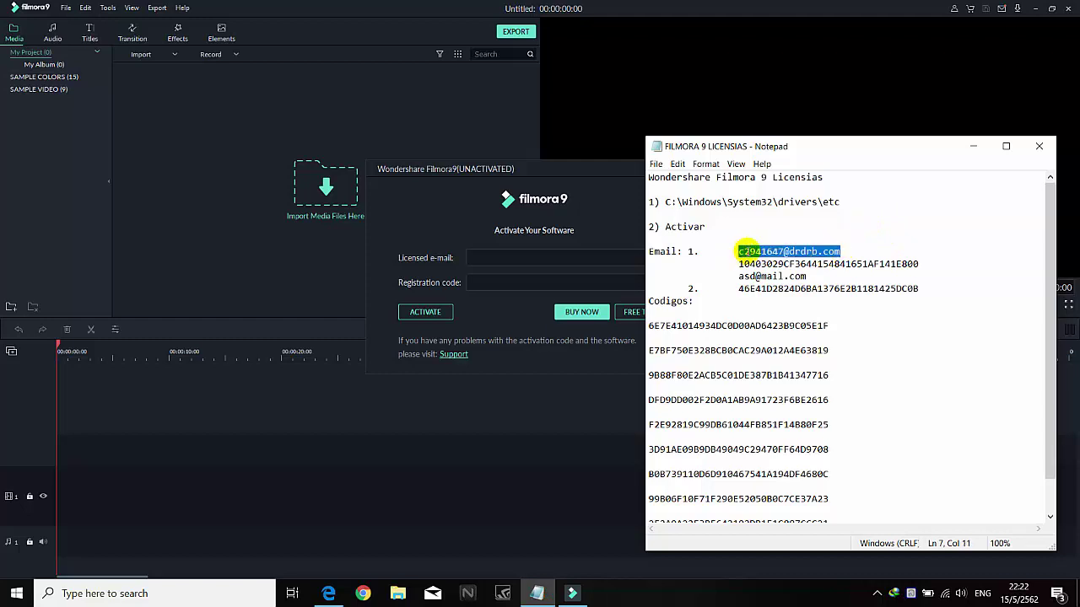
right_click(753, 252)
left_click(815, 289)
left_click(513, 258)
right_click(513, 256)
left_click(533, 314)
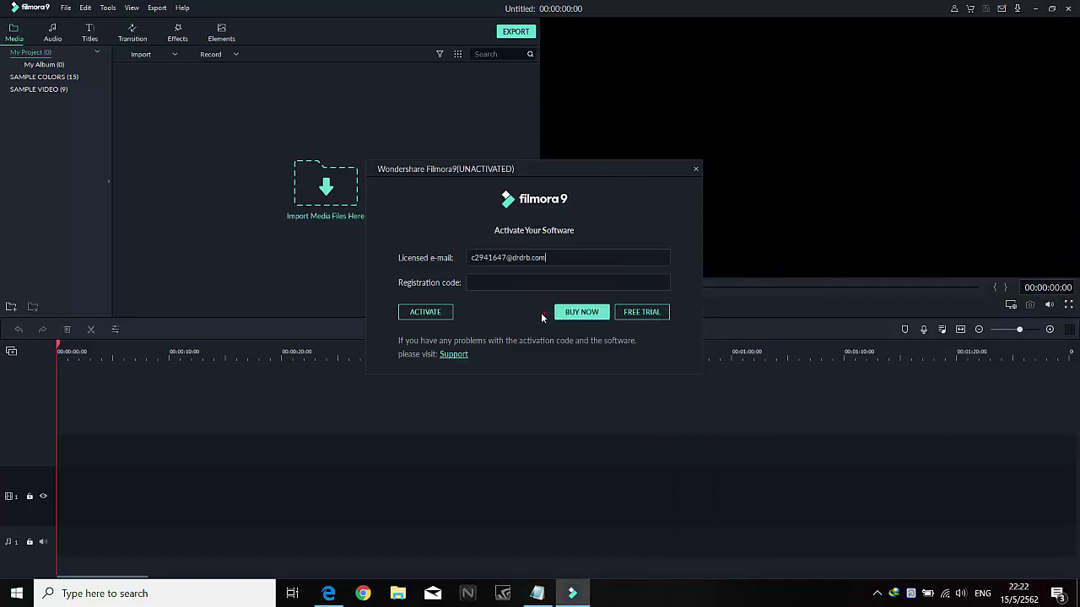
- Copy the matching registration code from the licence notes into the Registration code field, activate the software and dismiss the follow-up dialogs
left_click(536, 593)
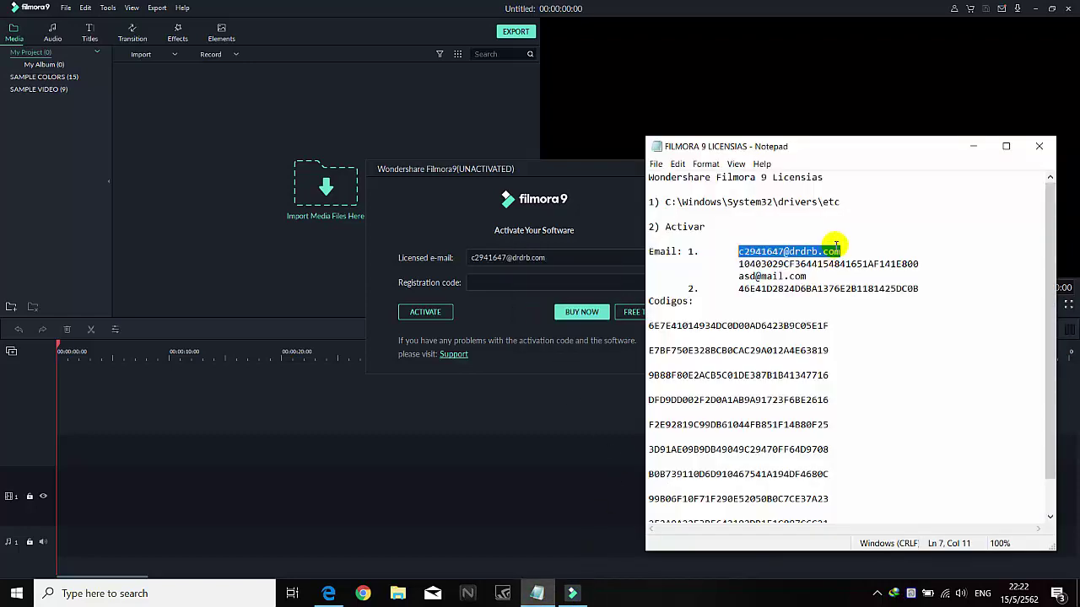
left_click_drag(919, 264, 739, 264)
right_click(878, 264)
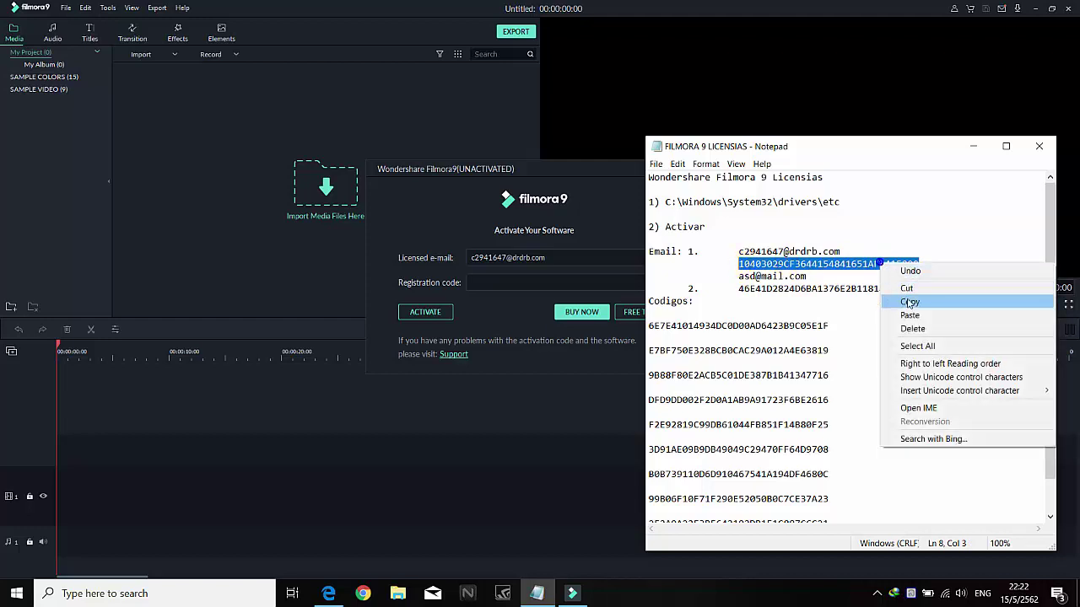
left_click(909, 302)
left_click(500, 286)
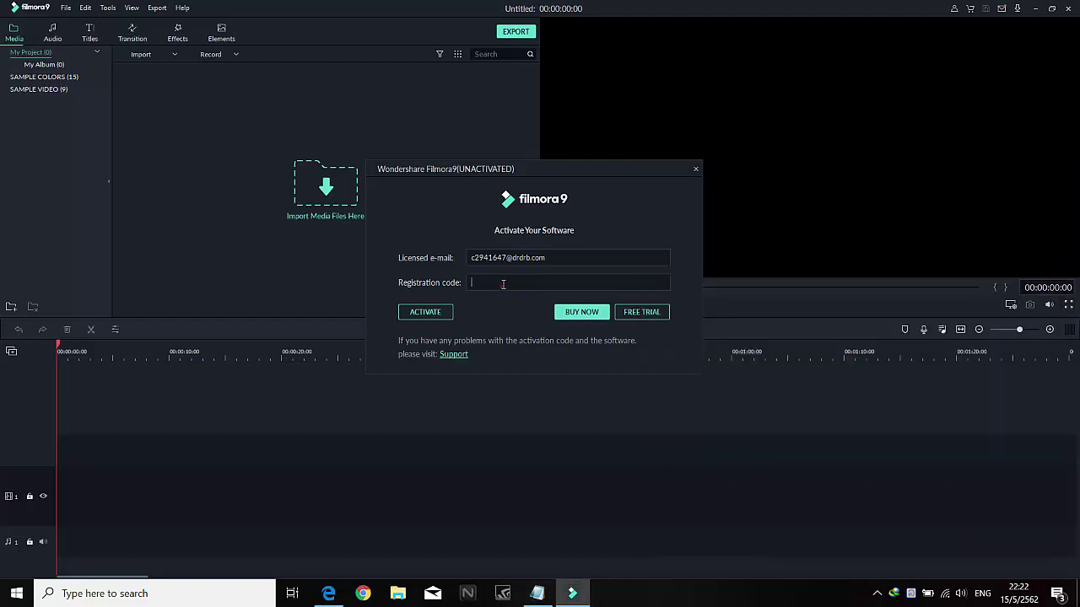
right_click(504, 285)
left_click(538, 340)
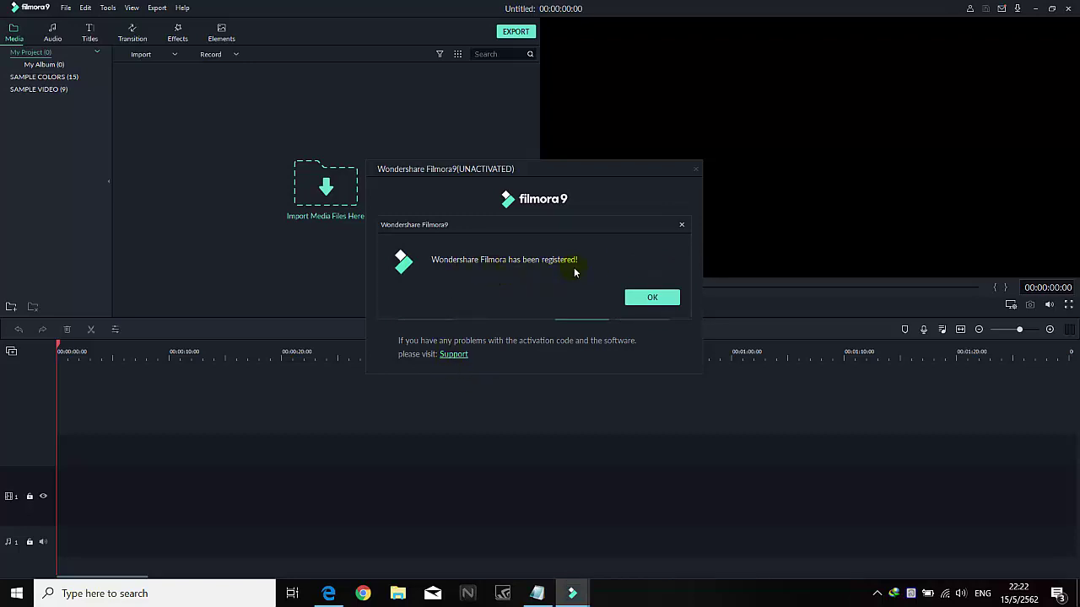
left_click(642, 299)
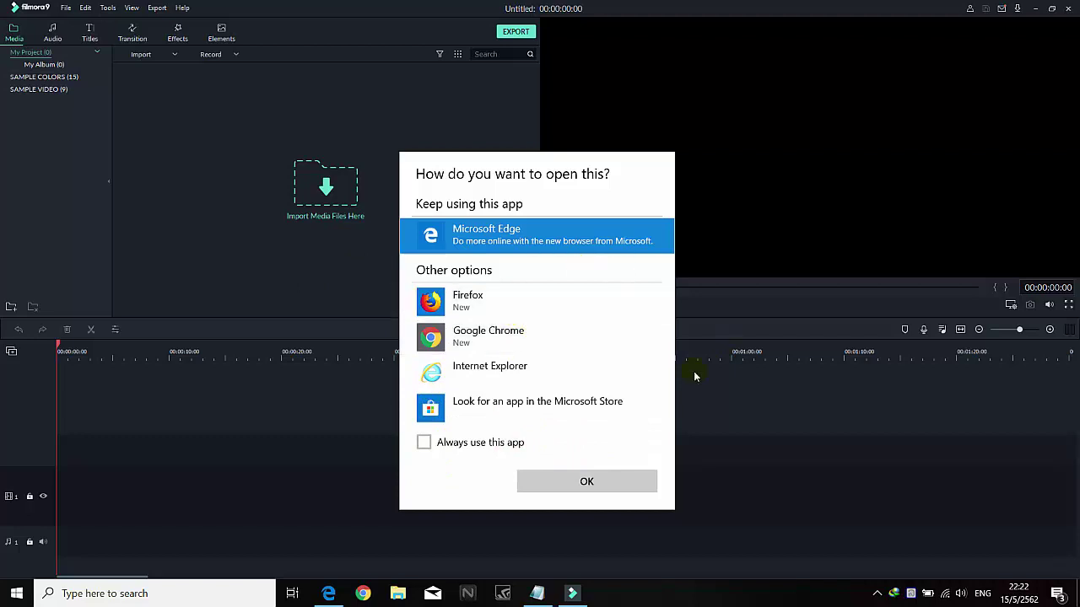
left_click(275, 278)
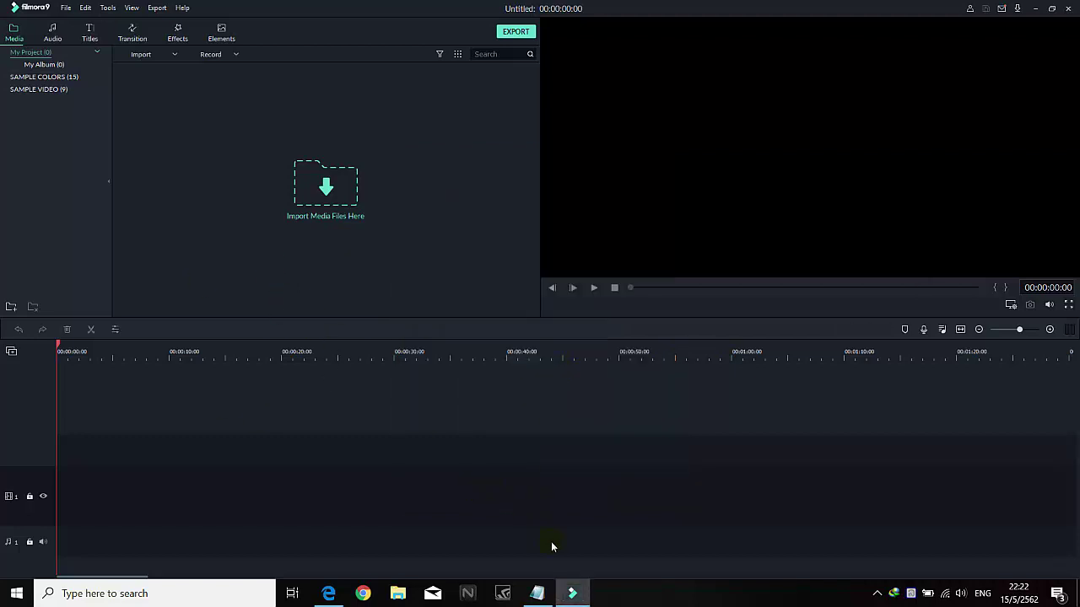
- Close the licence notes and import the video 00040 from the Camtasia Studio folder into the media library
left_click(536, 593)
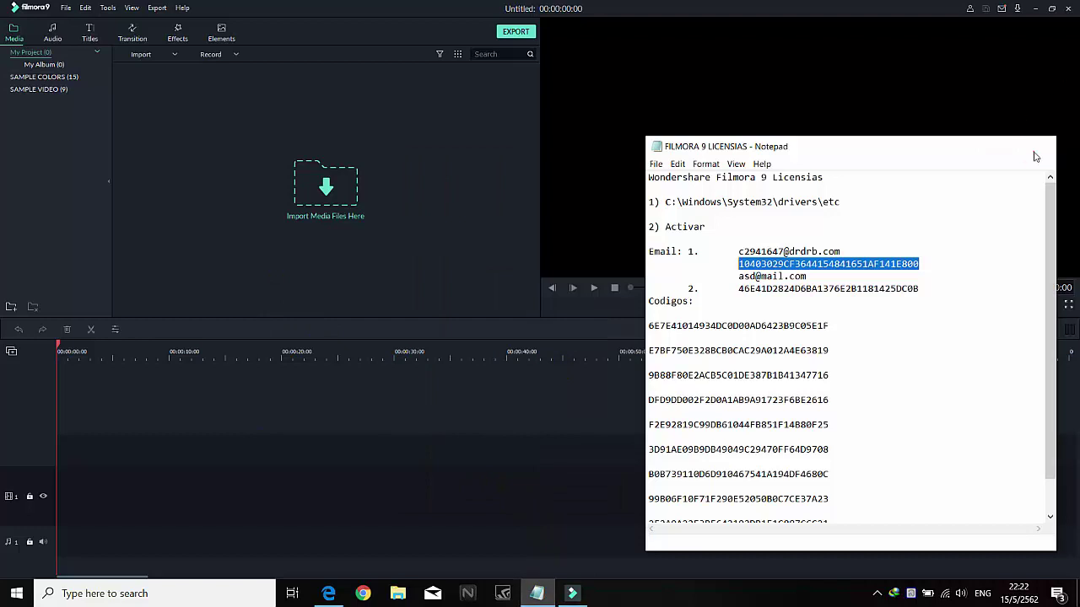
left_click(1036, 154)
left_click(325, 189)
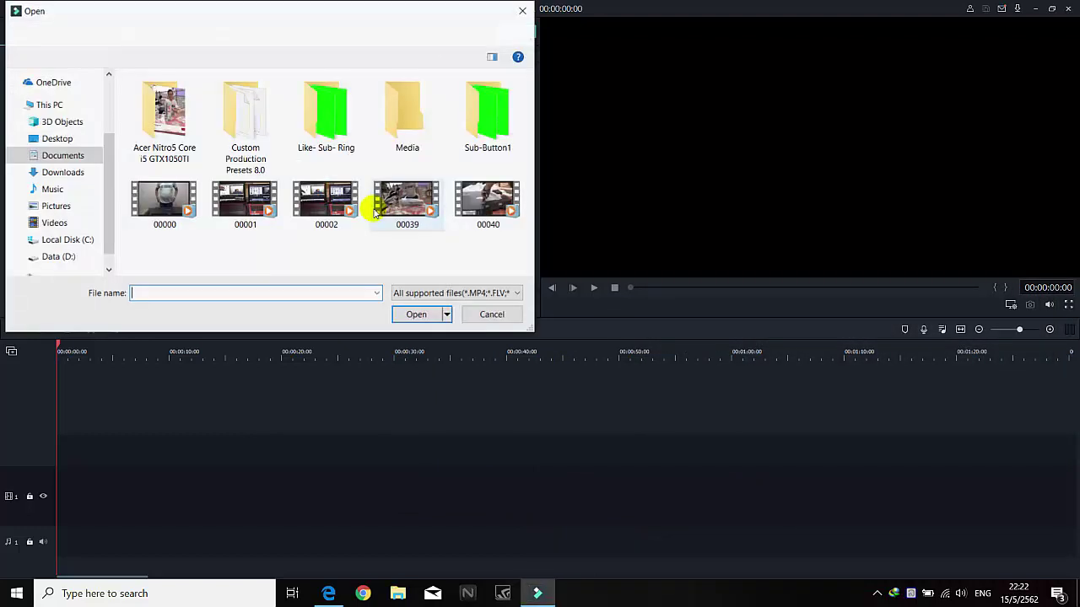
left_click(485, 201)
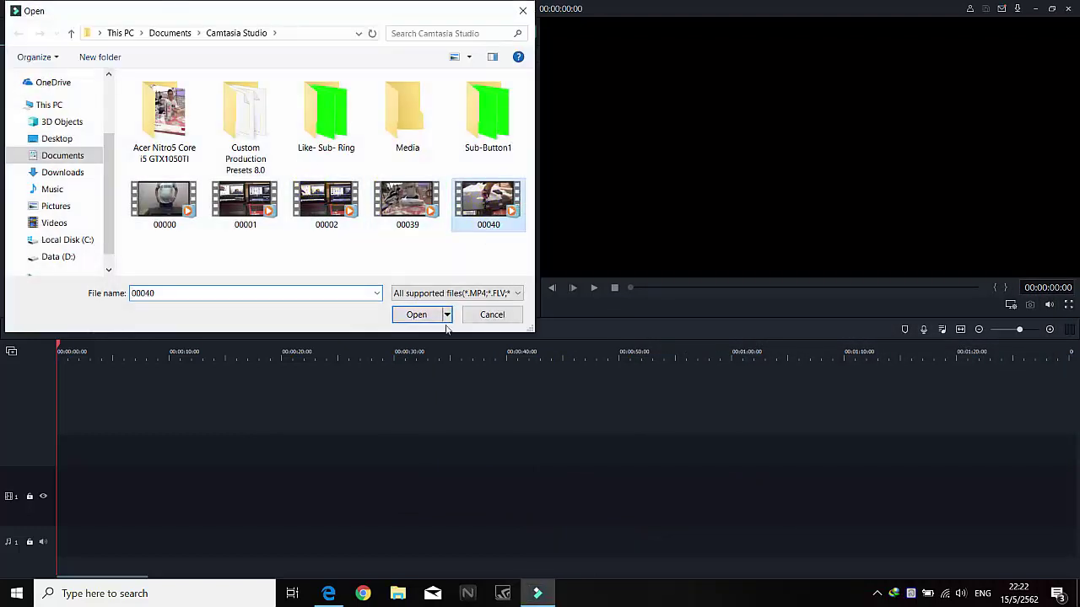
left_click(417, 315)
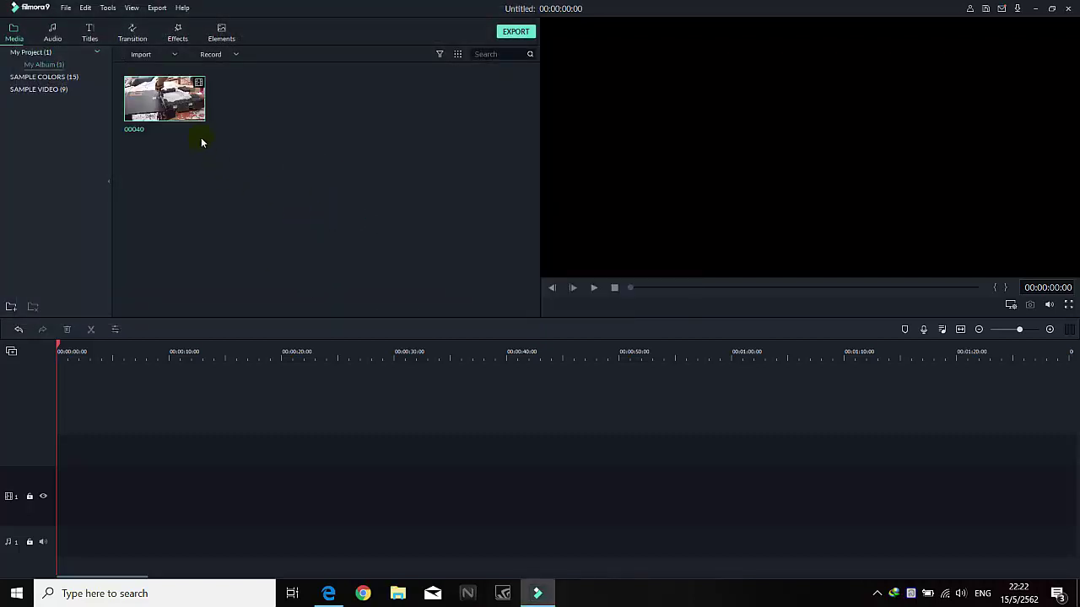
- Place clip 00040 on video track 1 with the project settings matched to the media, and return the playhead to the start
left_click(173, 103)
left_click_drag(170, 102, 149, 481)
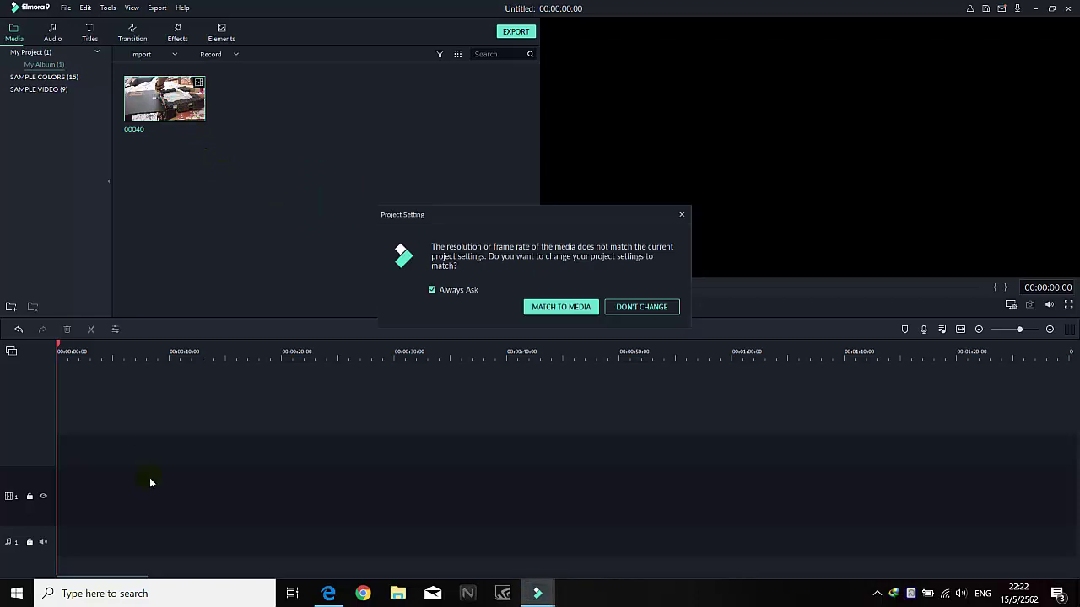
left_click(555, 308)
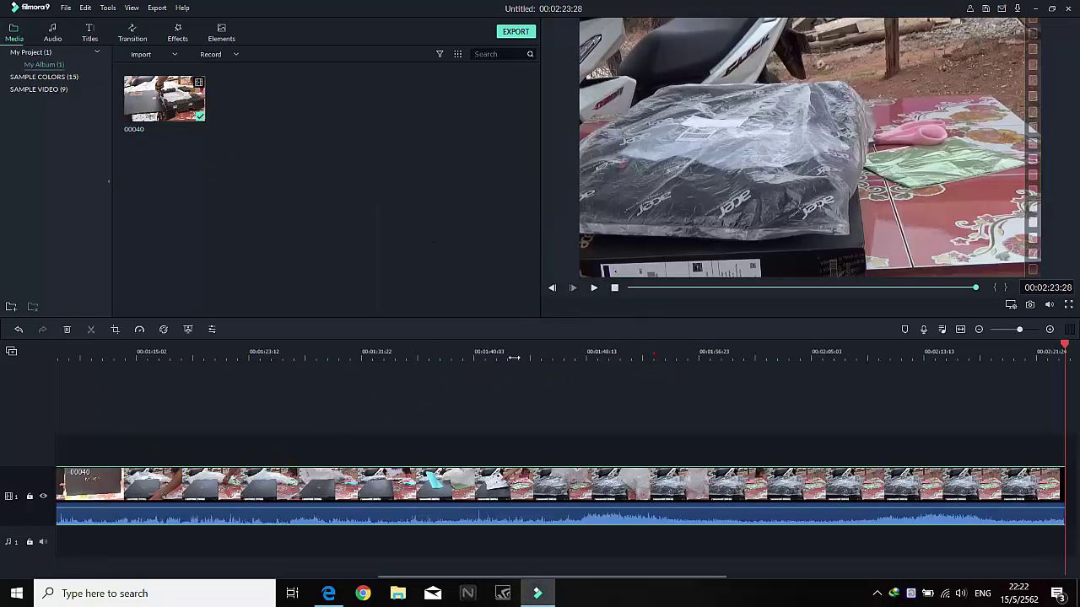
left_click(413, 435)
left_click(166, 352)
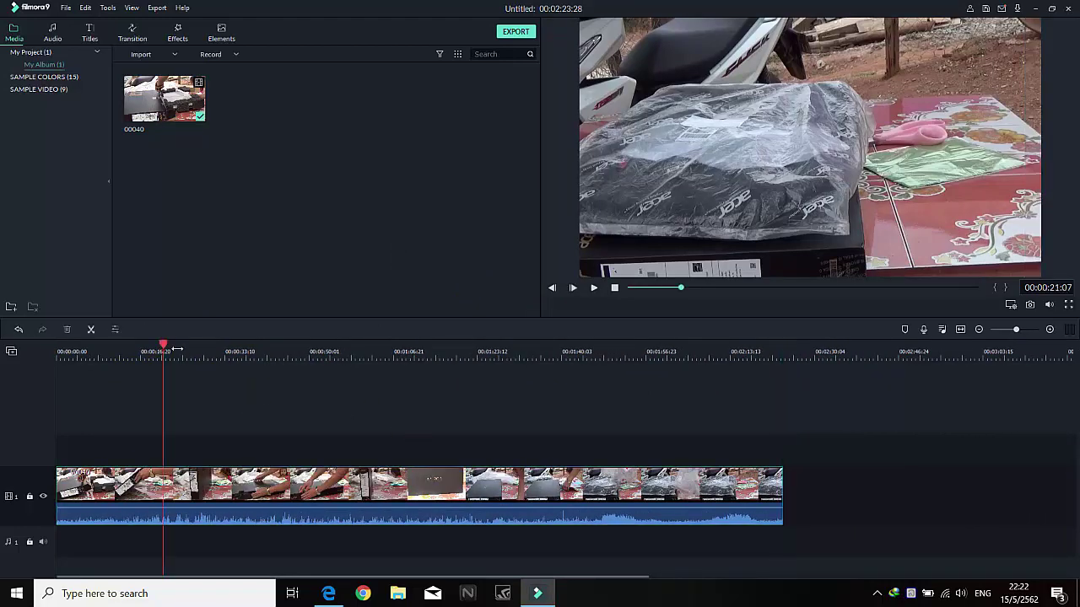
left_click(93, 353)
key("Home")
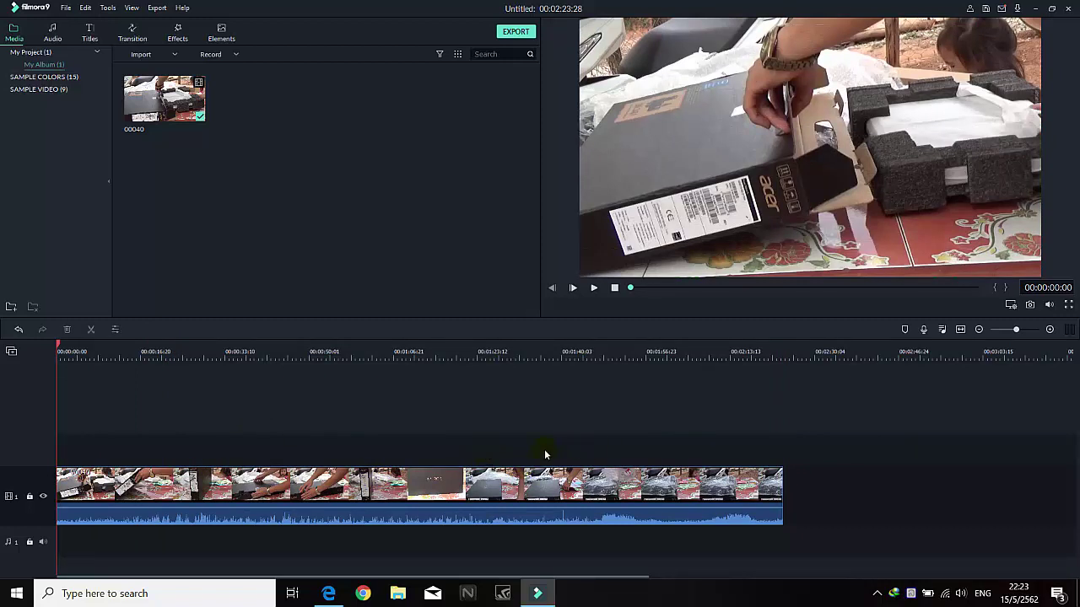
- Open the export options for a local MP4 file and select the output name
left_click(516, 31)
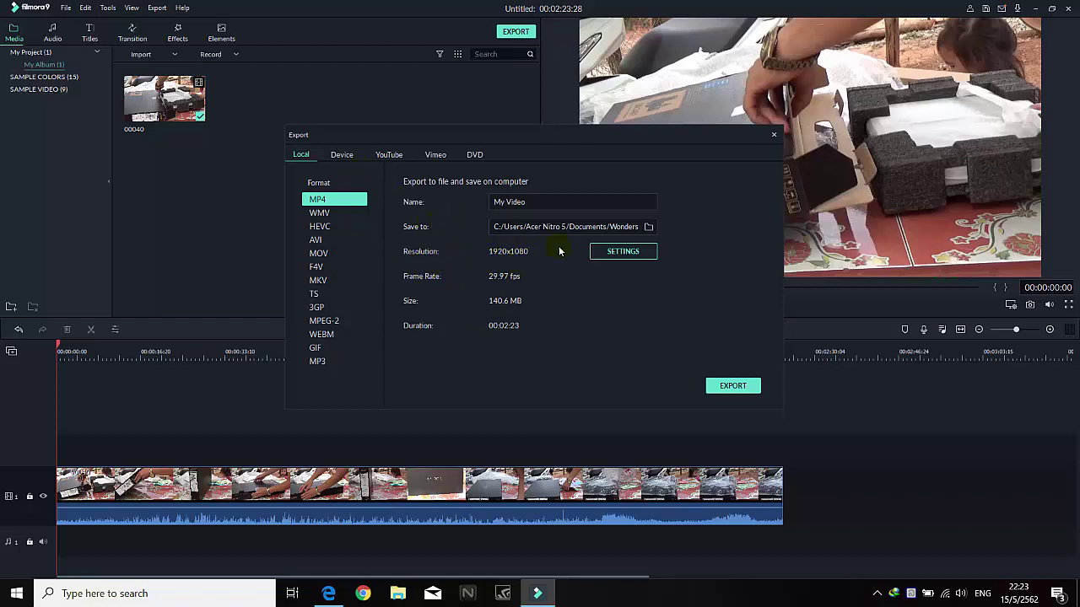
left_click_drag(552, 203, 485, 202)
- Try a 1280x720 resolution with Best quality in the MP4 export settings, and cancel the settings
left_click(631, 251)
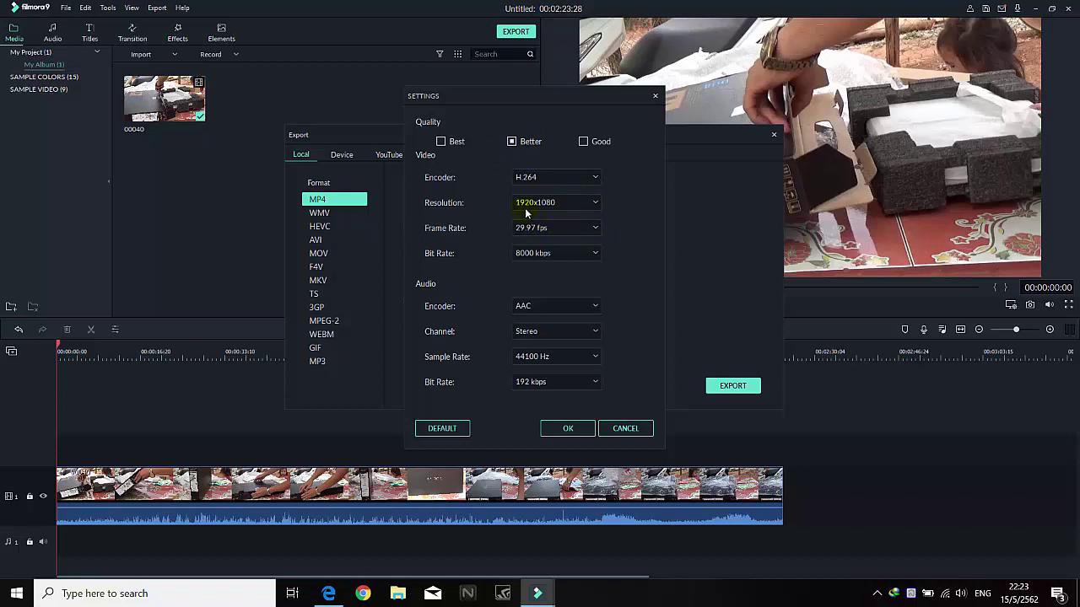
left_click(595, 204)
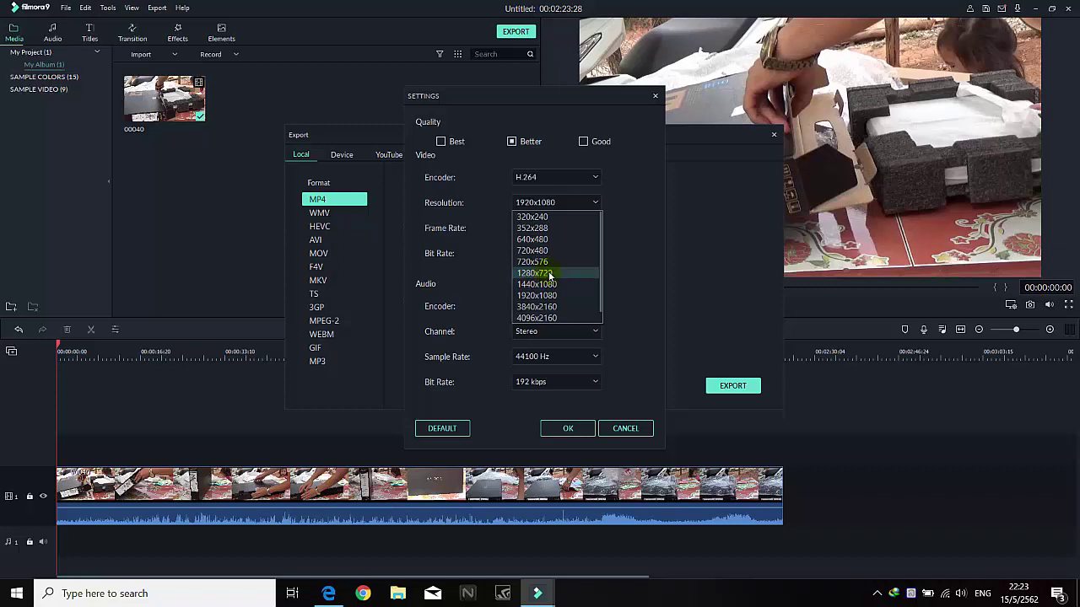
left_click(548, 275)
left_click(440, 141)
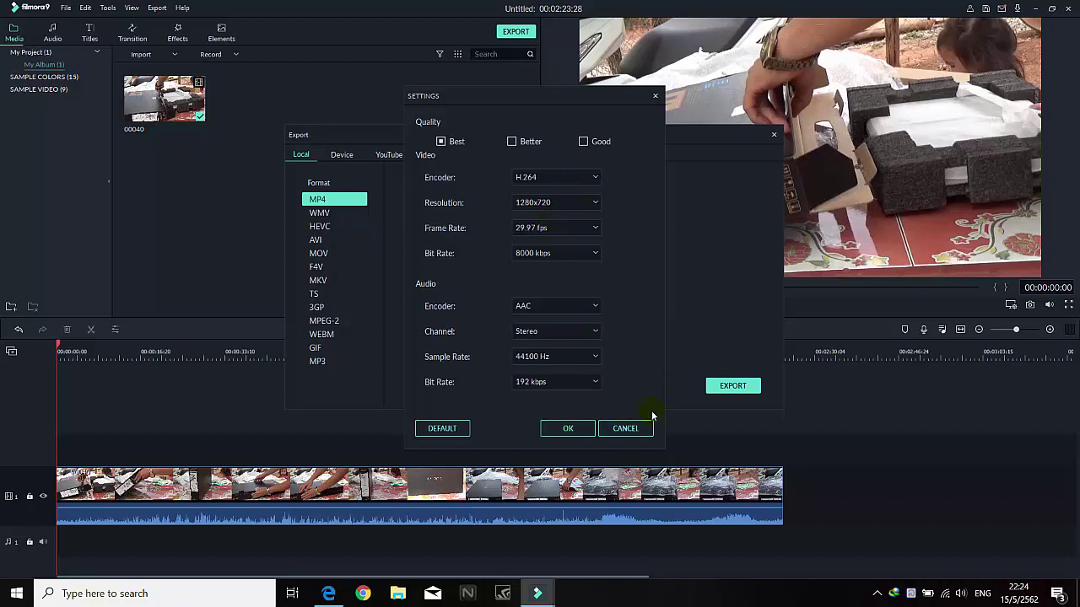
left_click(625, 427)
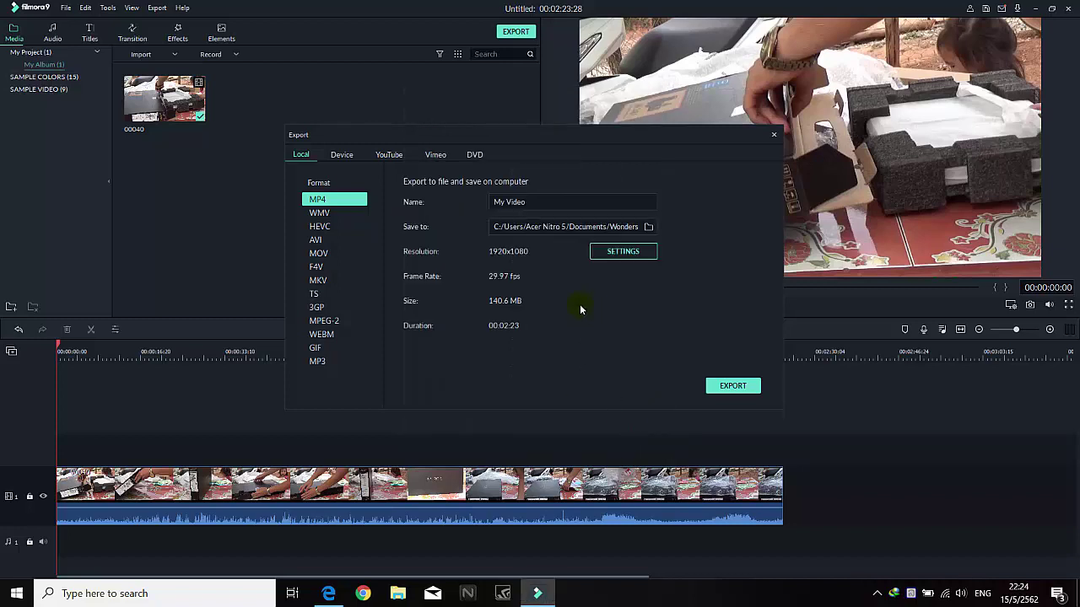
- Examine the export options for device, YouTube, Vimeo and DVD output, including the YouTube description, category and tags
left_click(342, 156)
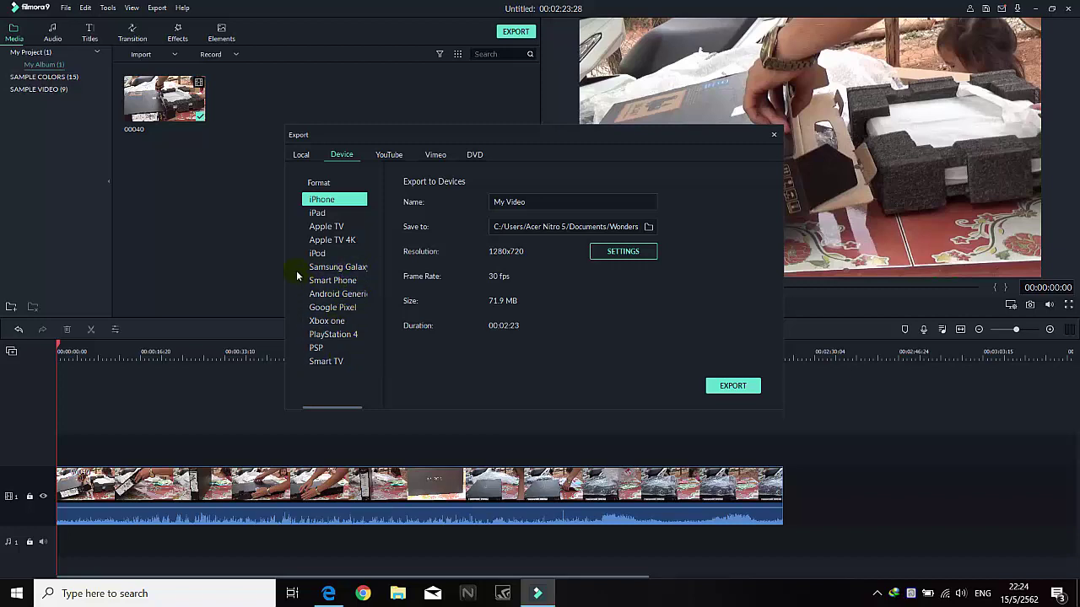
left_click(391, 154)
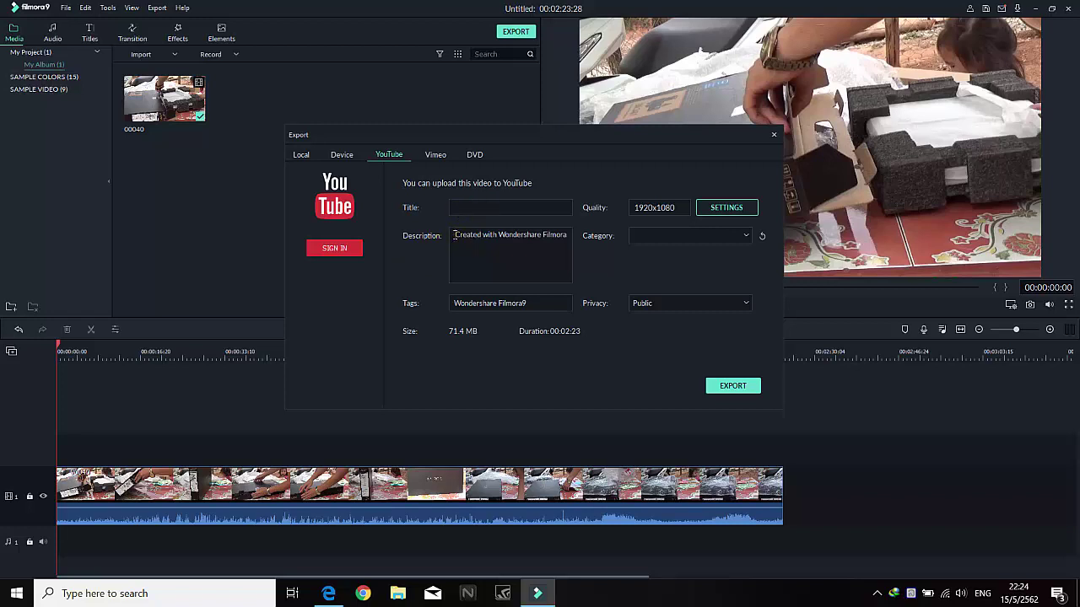
left_click_drag(455, 236, 580, 250)
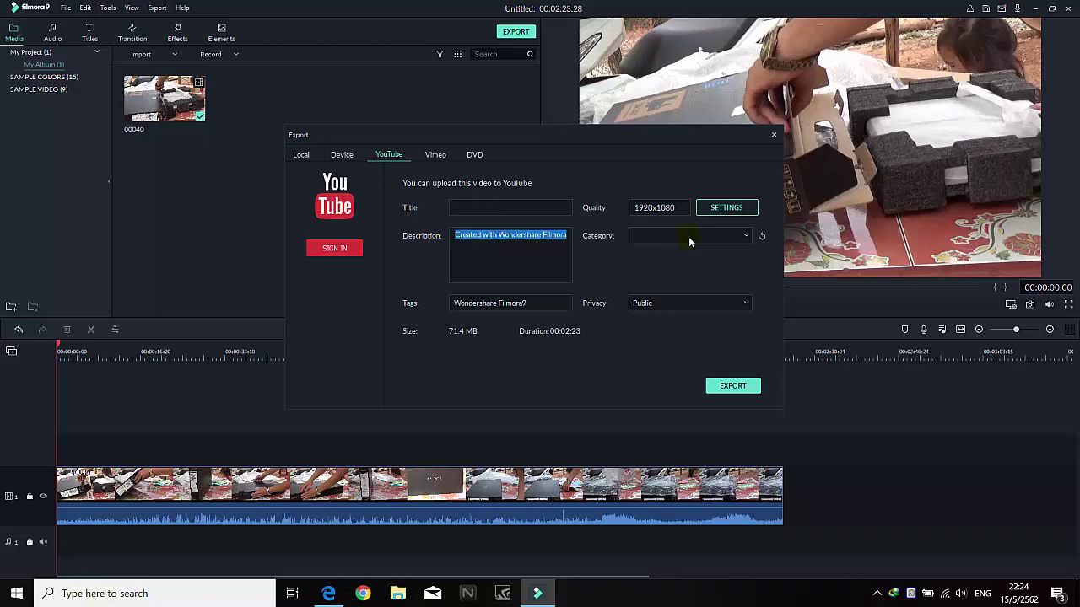
left_click(744, 237)
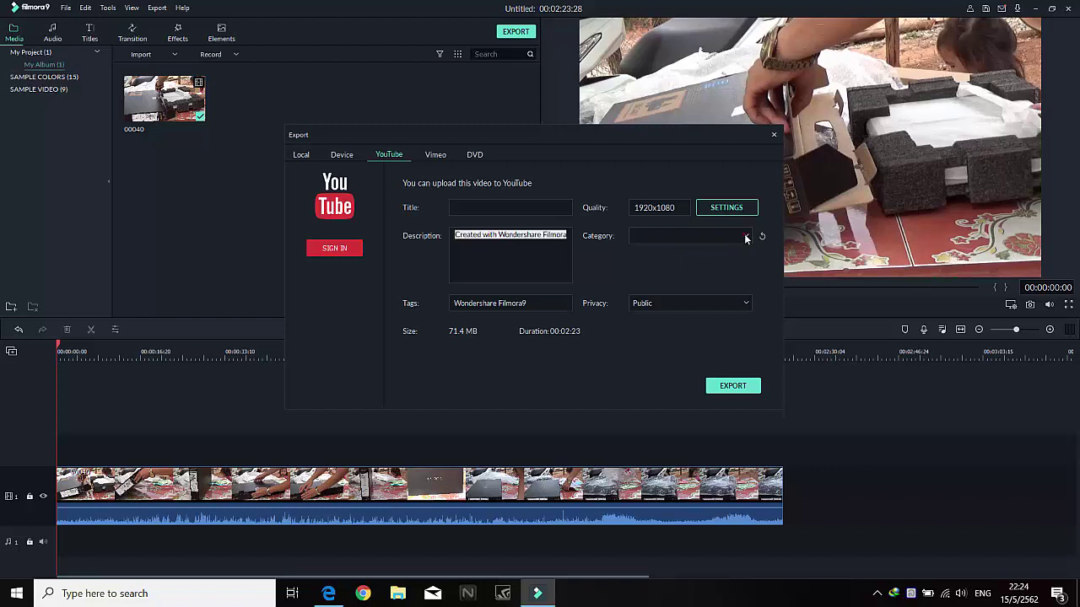
left_click(744, 237)
left_click(542, 302)
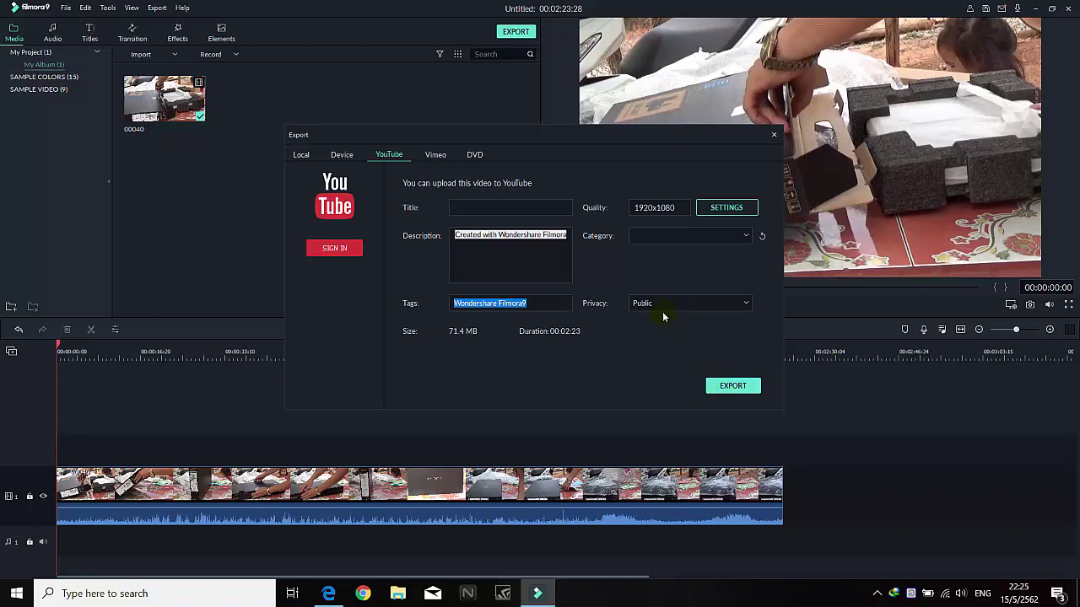
left_click(435, 157)
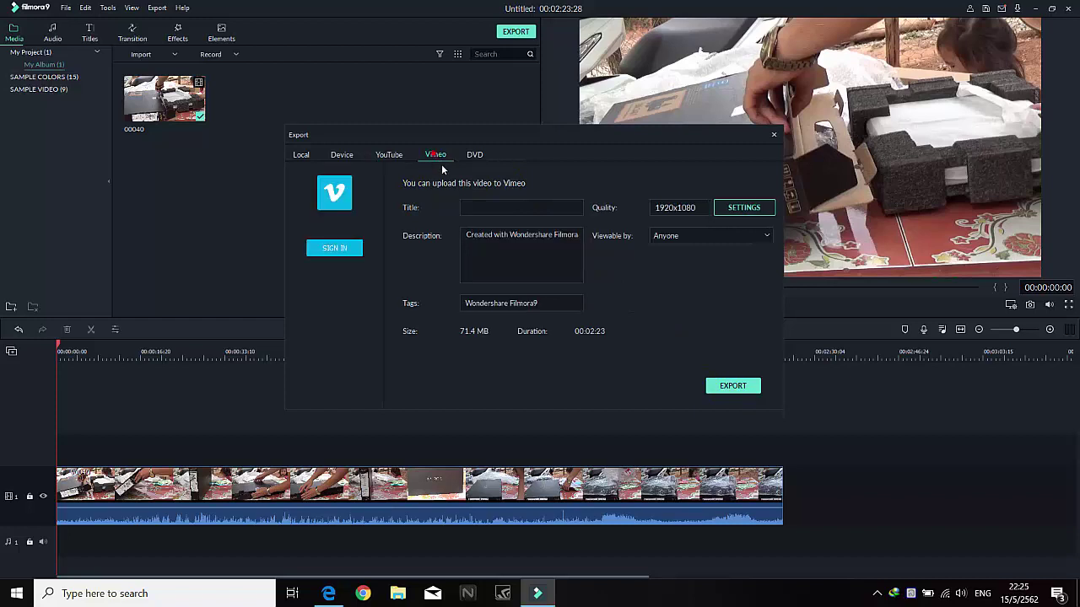
left_click(474, 159)
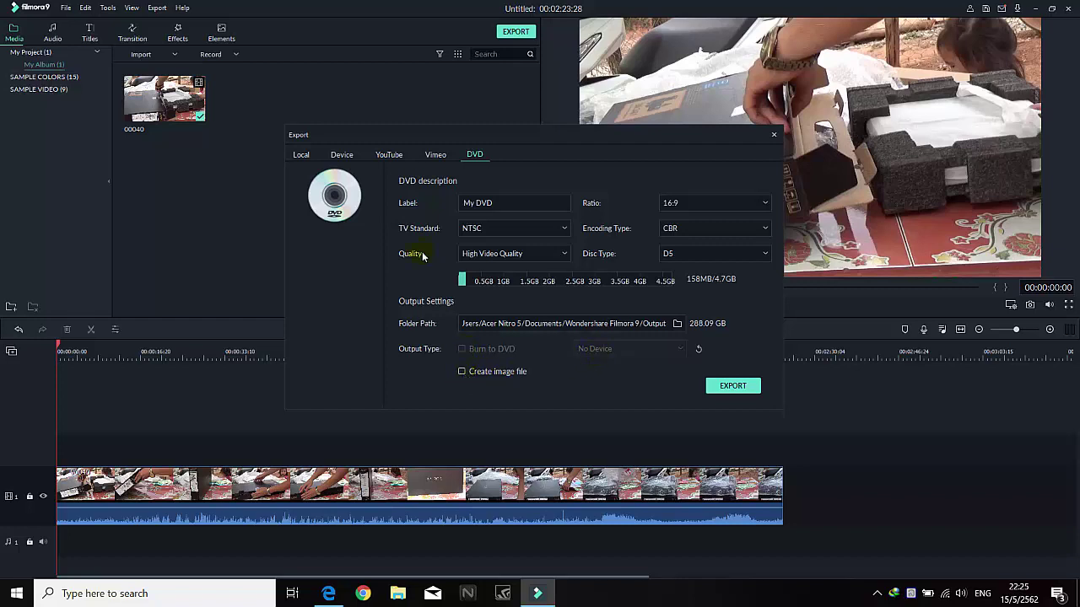
left_click(462, 372)
left_click(456, 238)
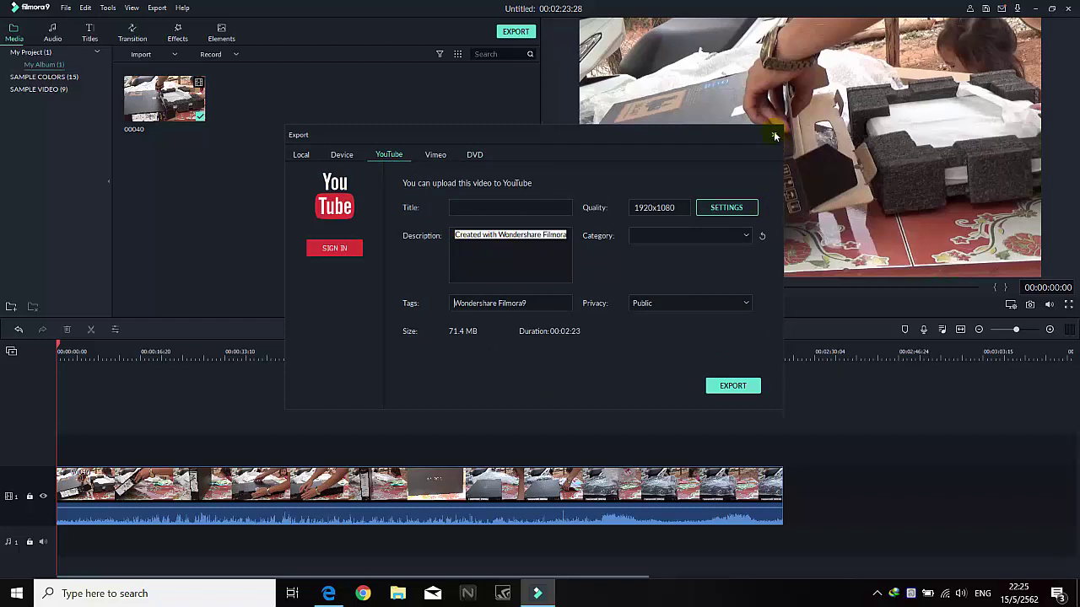
- Check the local MP4 export's destination folder without changing it, and close the export options
left_click(302, 155)
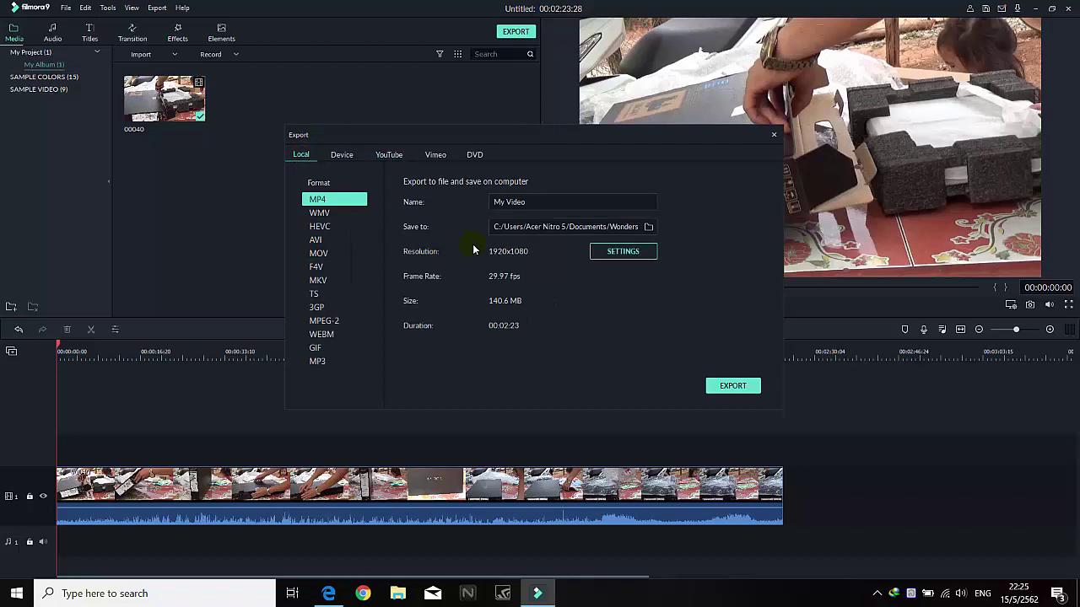
left_click(648, 228)
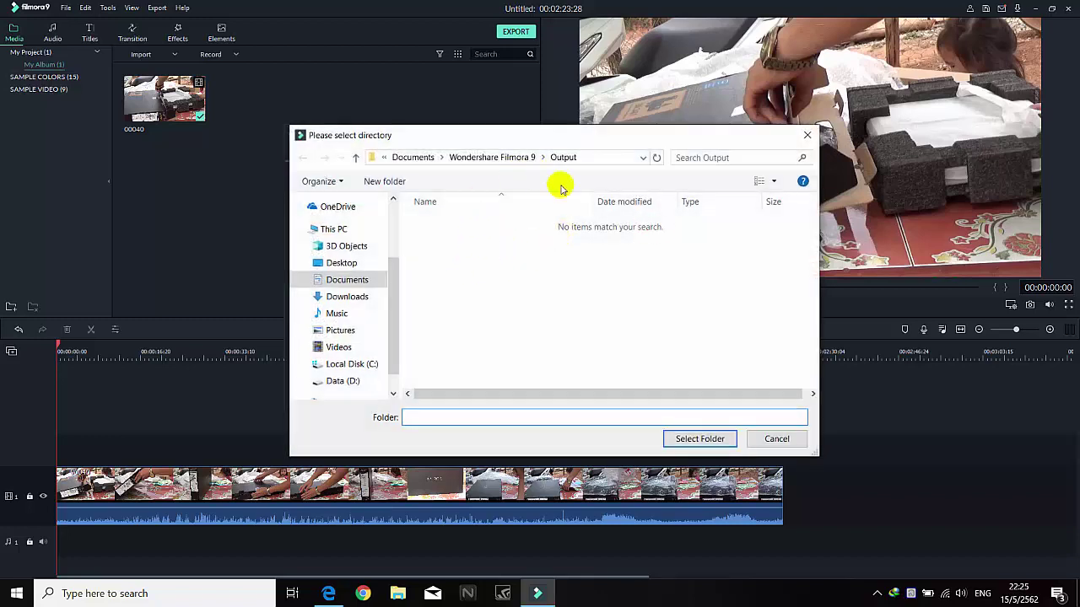
left_click(807, 135)
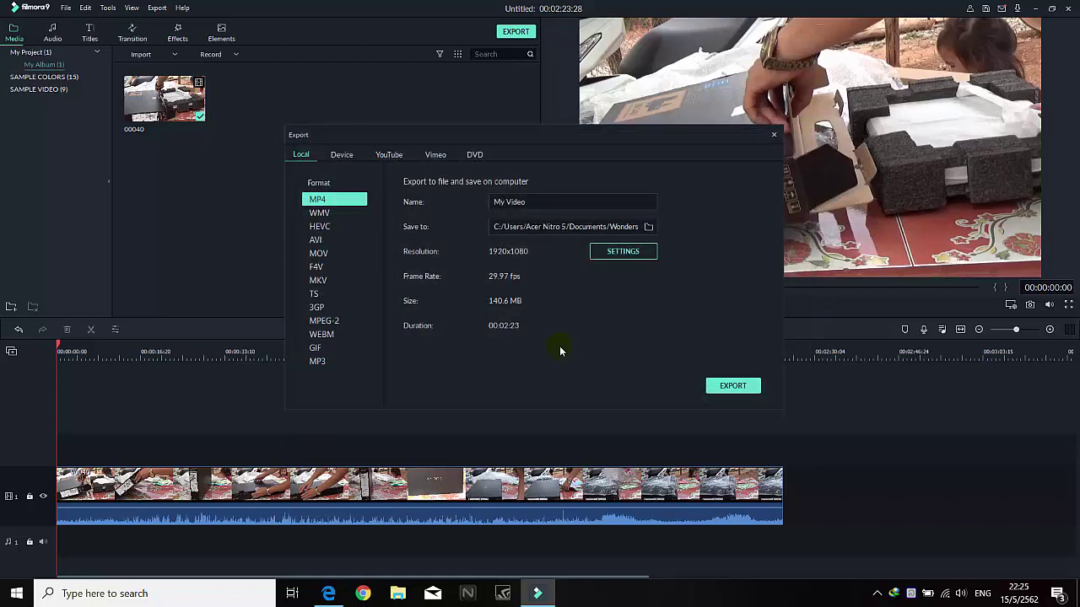
left_click(774, 136)
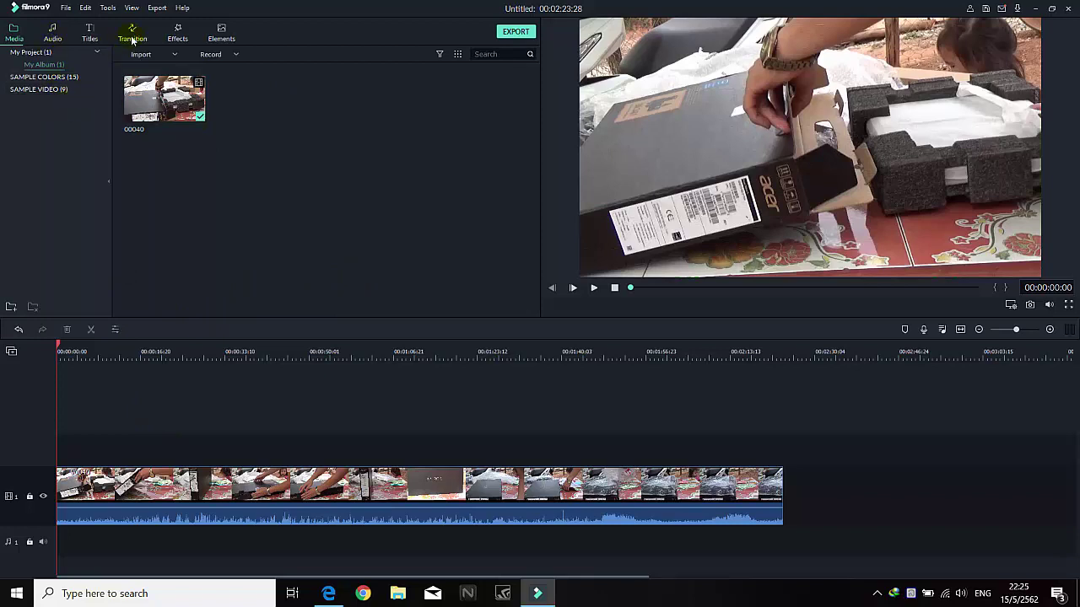
- Browse the title templates and the effects library, including the Custom and Opener title categories
left_click(96, 32)
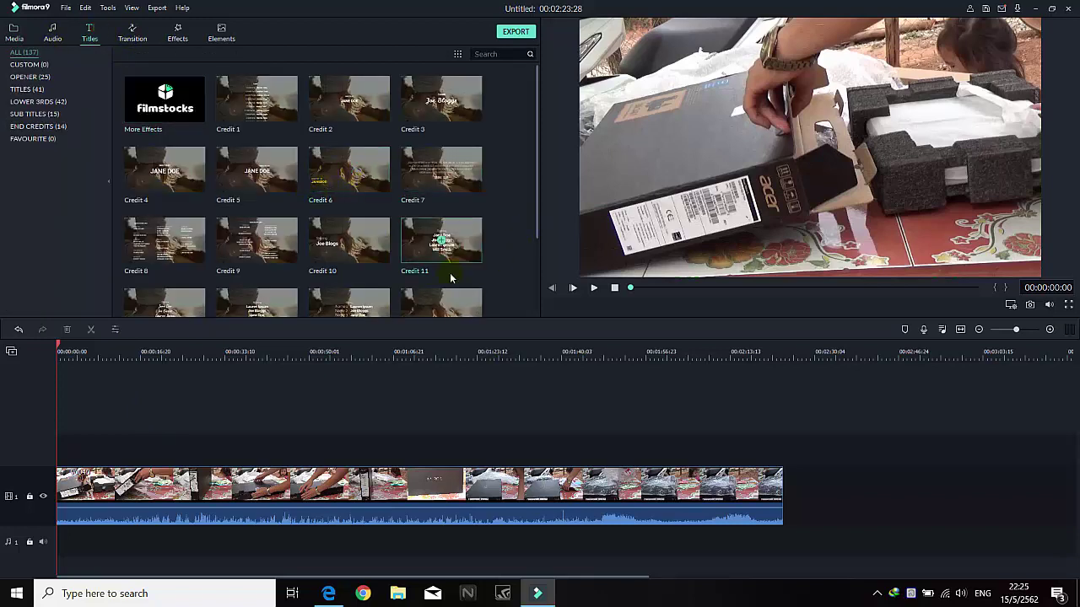
scroll(448, 265, "down", 3)
scroll(426, 245, "up", 5)
scroll(338, 202, "down", 2)
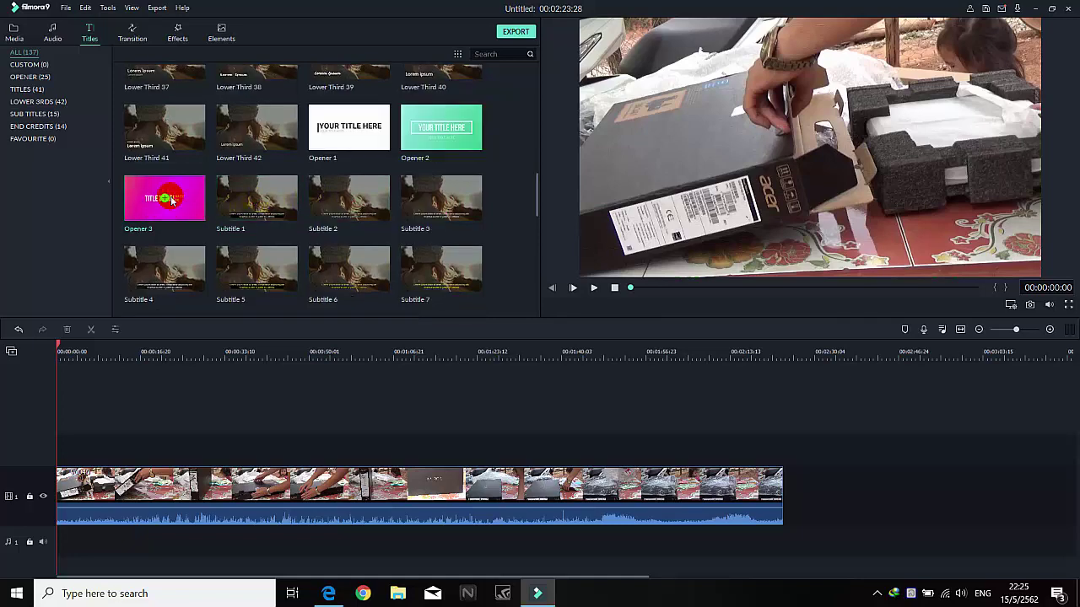
scroll(260, 181, "up", 10)
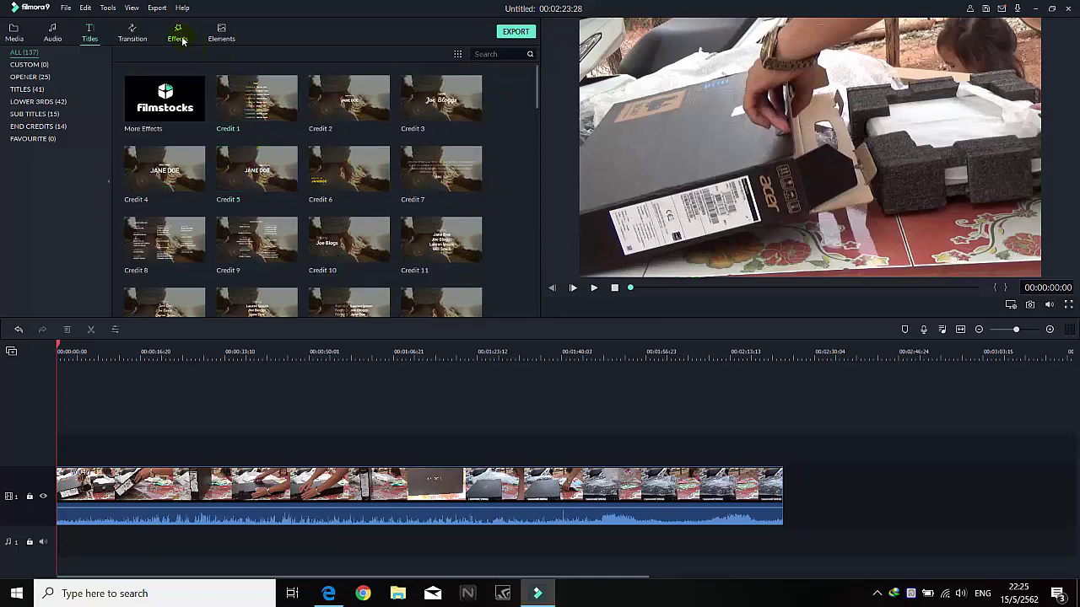
left_click(179, 35)
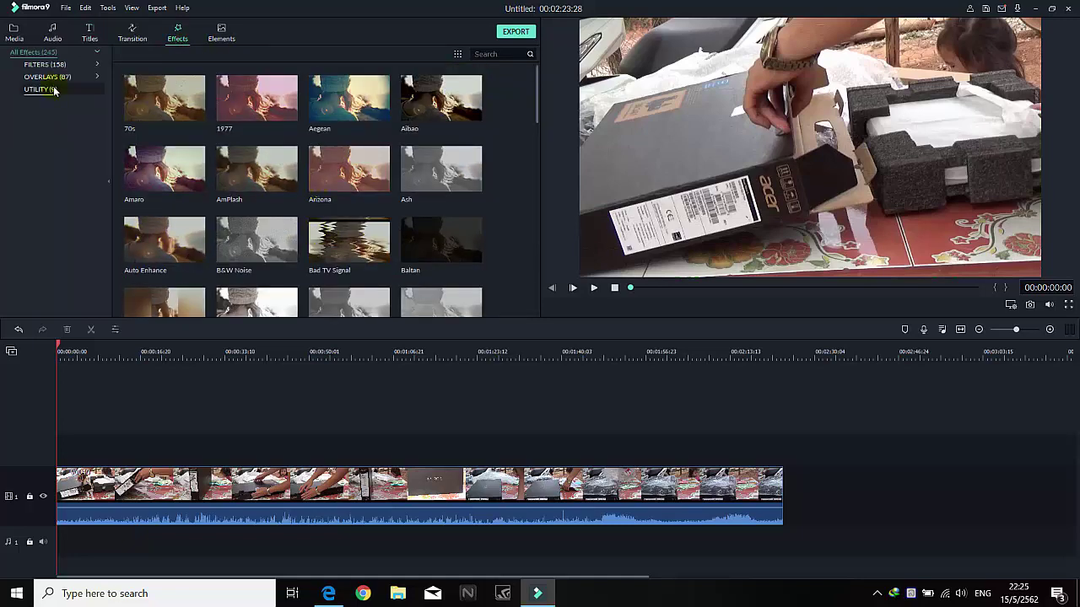
left_click(89, 36)
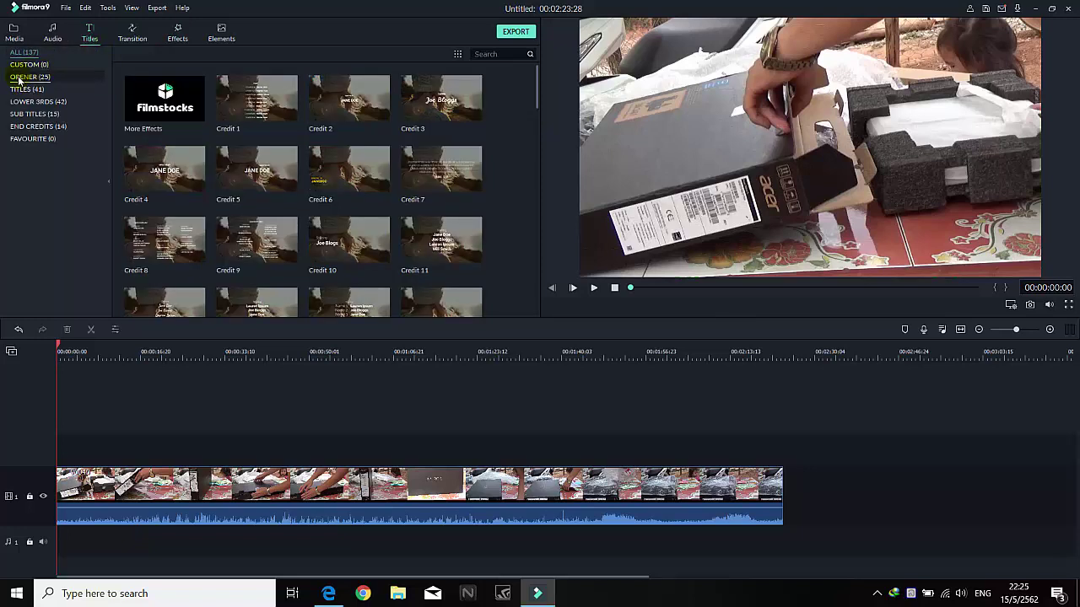
left_click(34, 77)
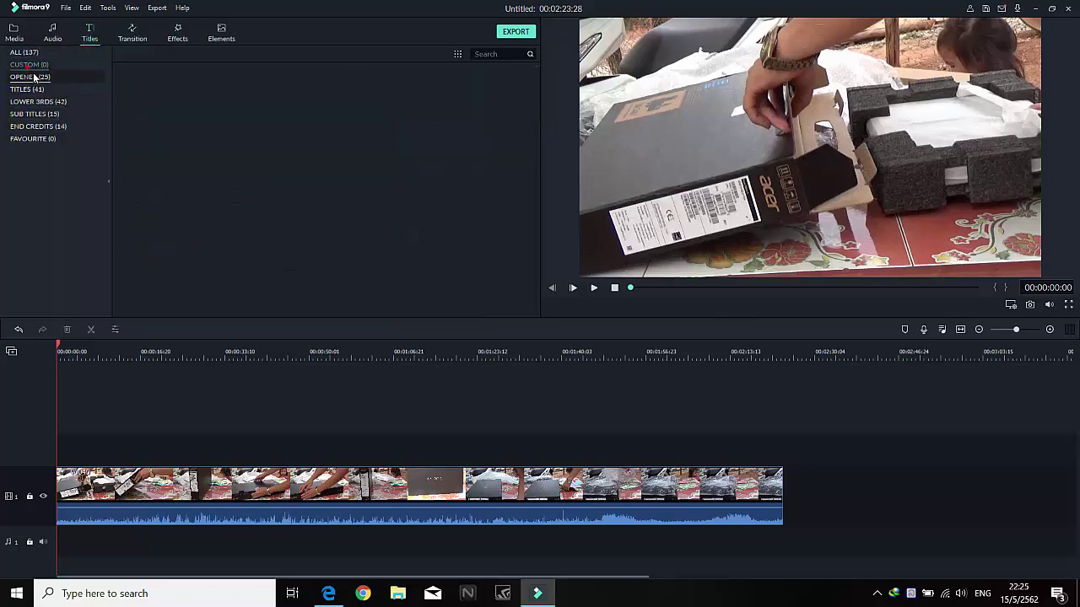
left_click(33, 89)
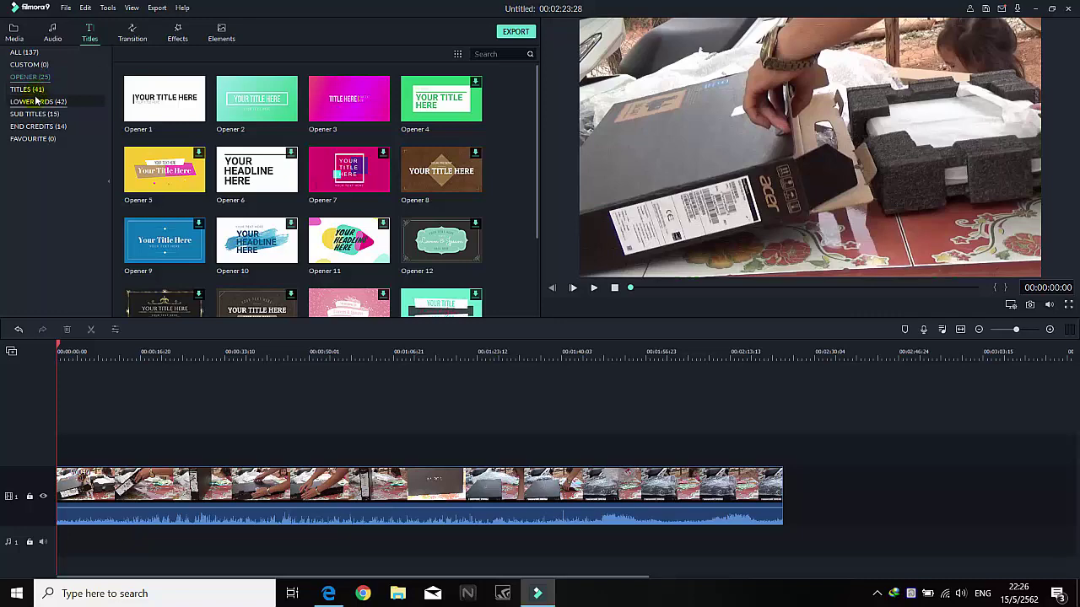
- Browse the elements library, including its Love and Journey categories
left_click(181, 38)
left_click(221, 39)
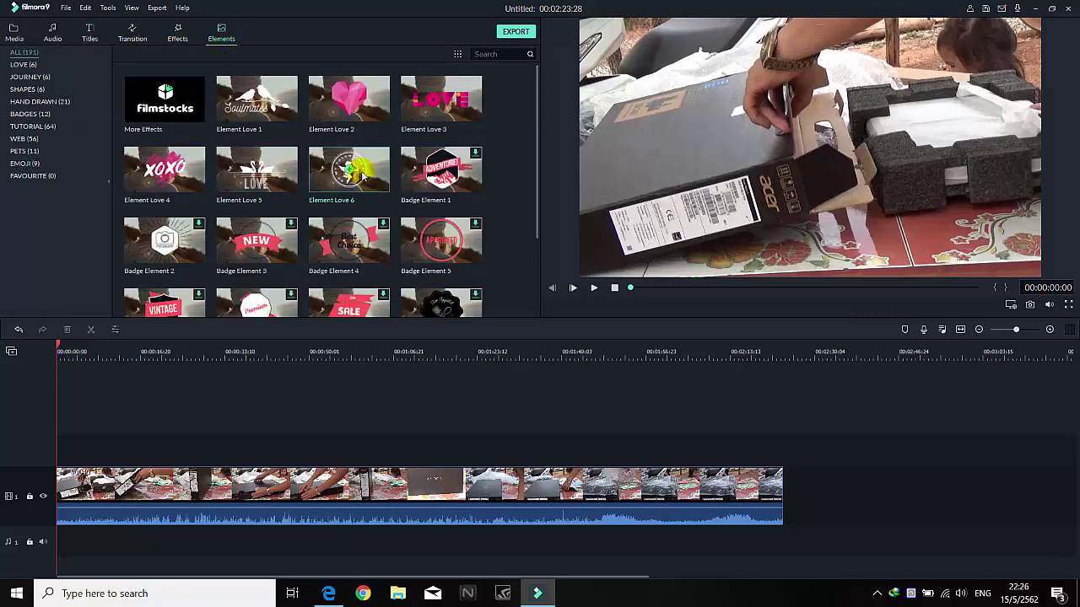
scroll(358, 221, "down", 5)
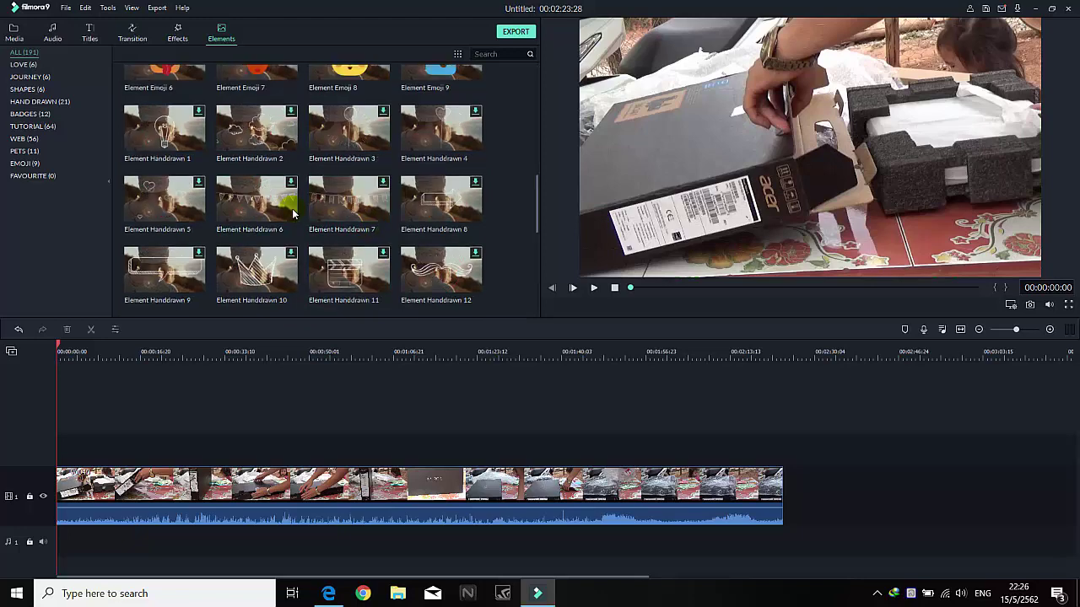
scroll(293, 214, "up", 6)
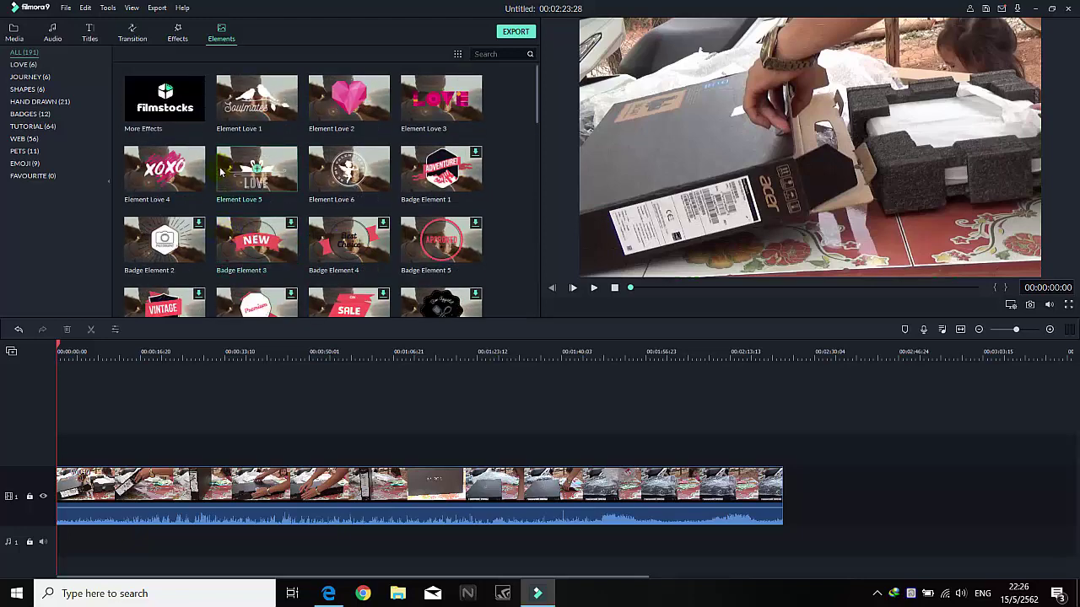
left_click(22, 65)
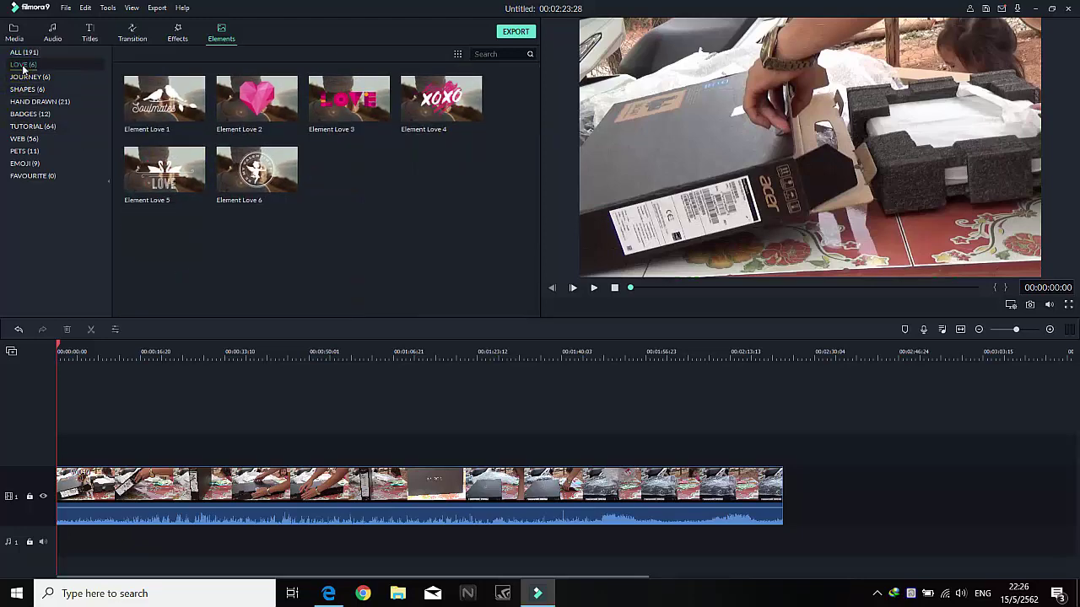
left_click(25, 76)
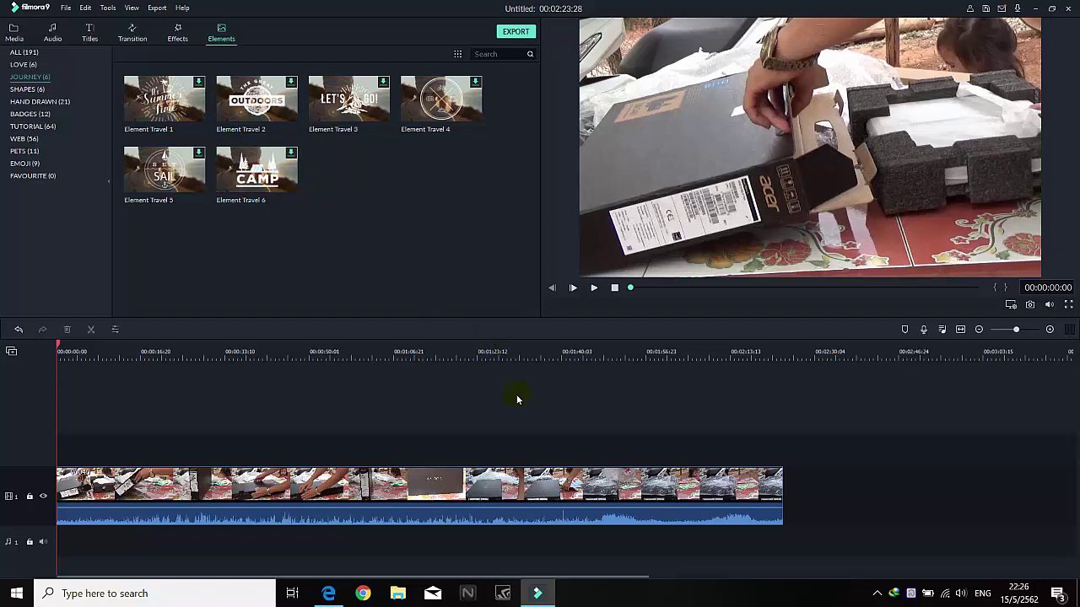
- Try adjusting the crop frame of clip 00040 in Crop and Zoom, and cancel the crop
left_click(177, 350)
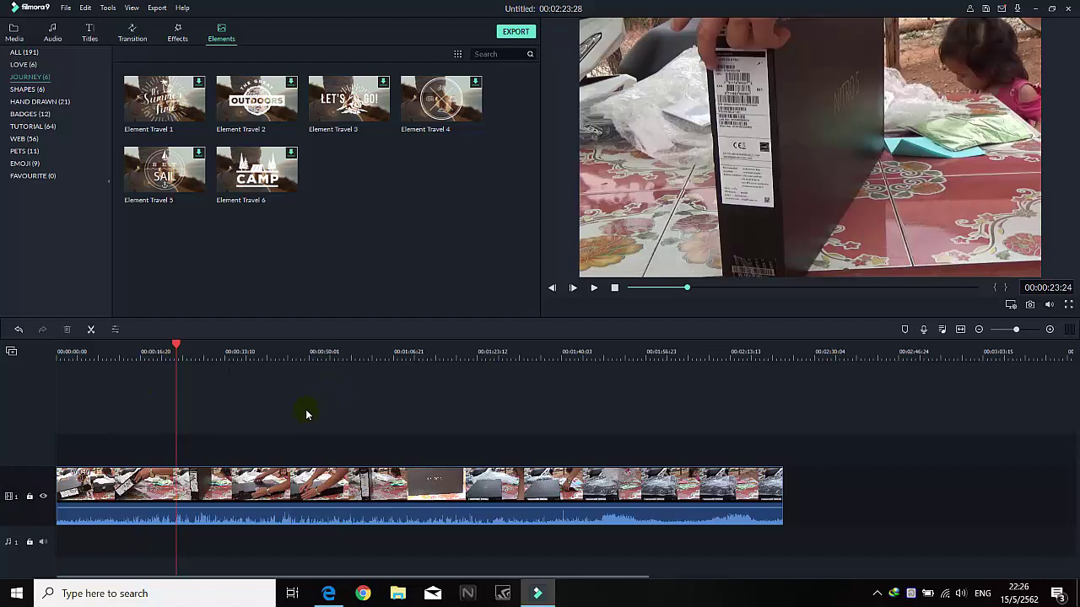
left_click(287, 477)
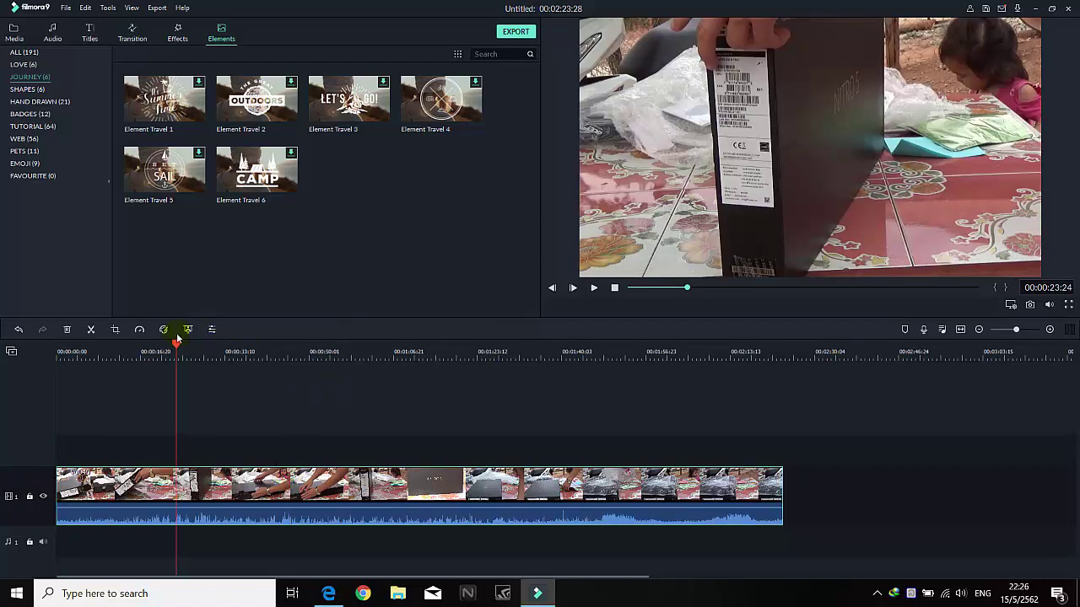
left_click(115, 329)
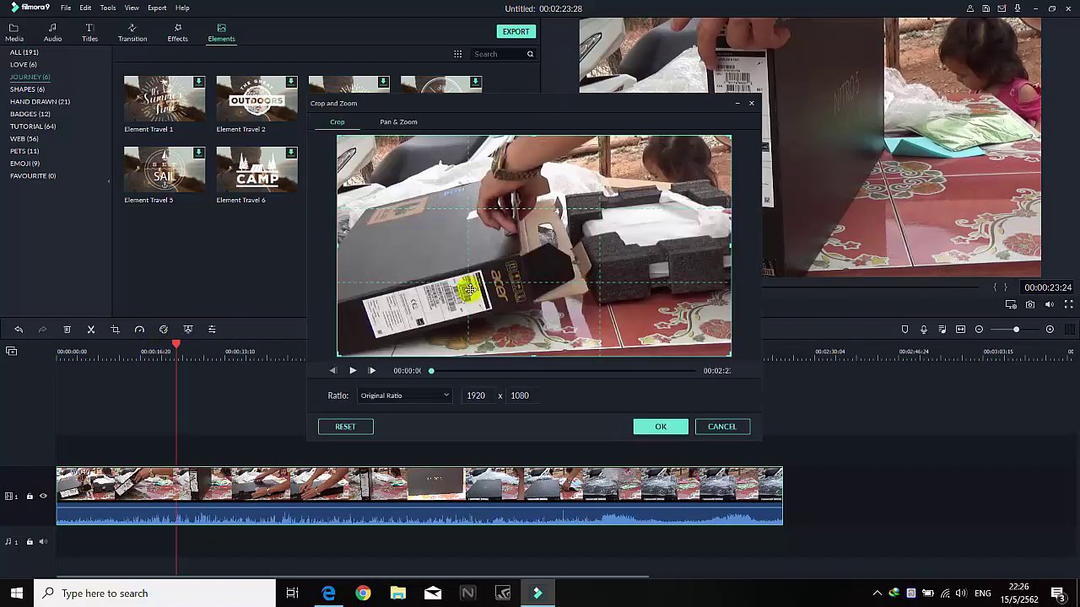
left_click_drag(344, 347, 319, 395)
left_click_drag(719, 355, 737, 393)
left_click(717, 429)
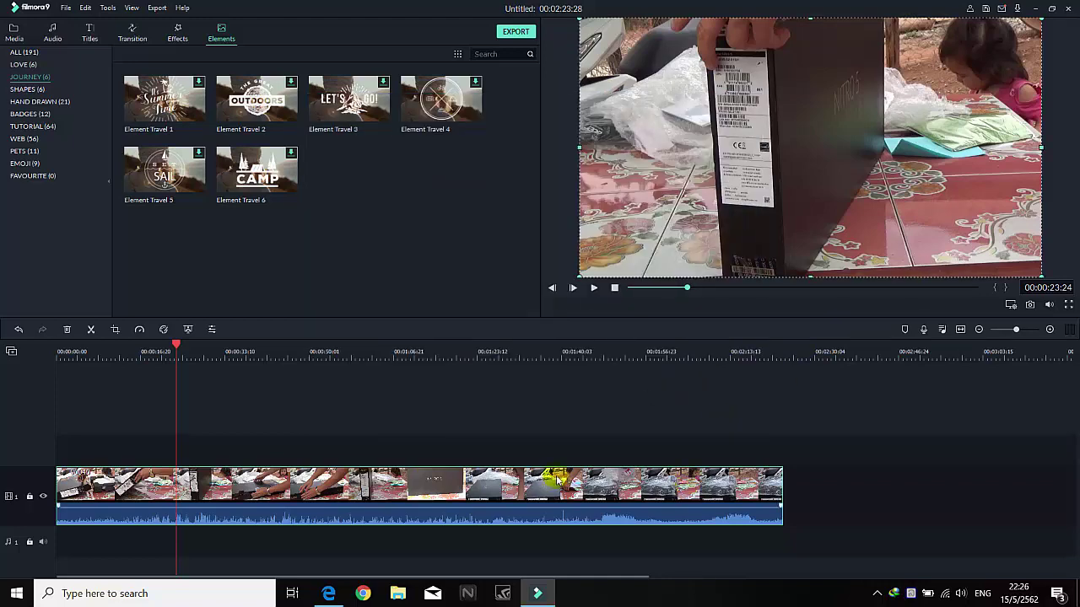
- Deselect the clip, preview the timeline from the playhead, and stop playback
left_click(537, 441)
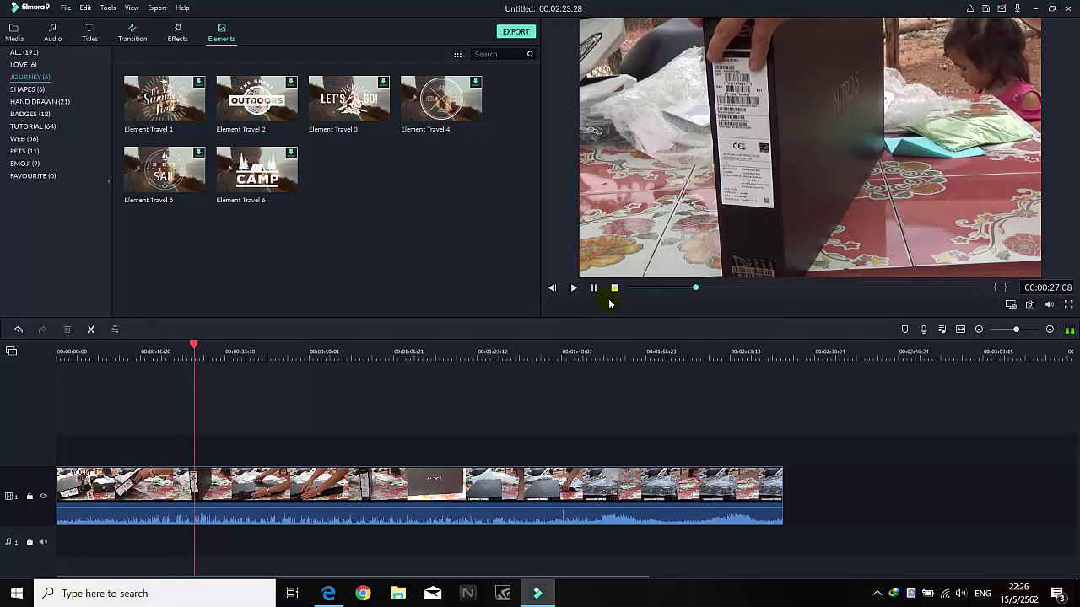
left_click(614, 290)
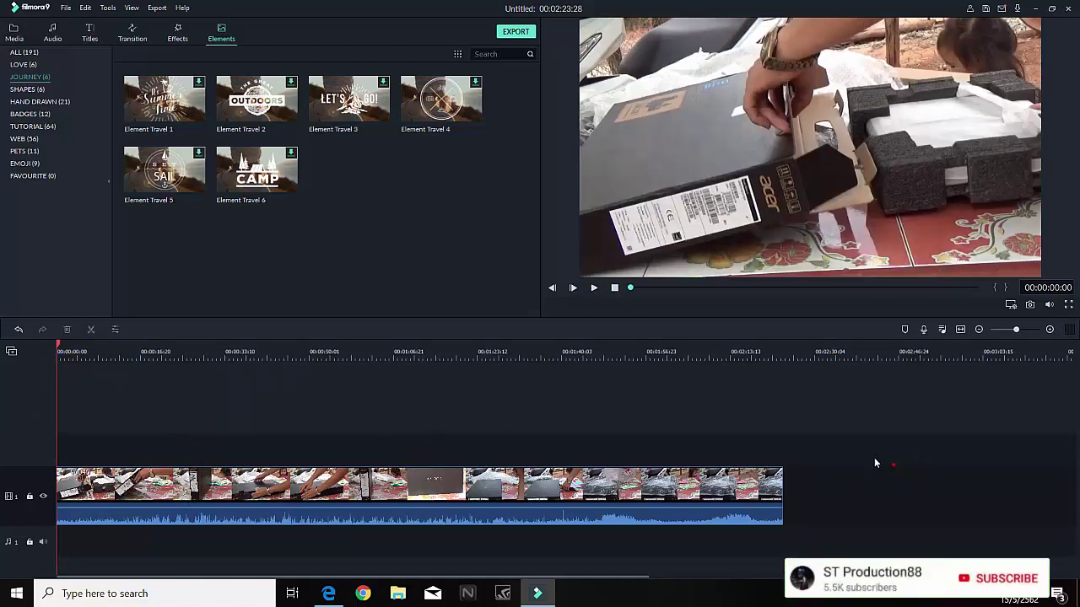
- Minimize the video editor and refresh the desktop twice
left_click(1034, 8)
right_click(673, 172)
left_click(696, 212)
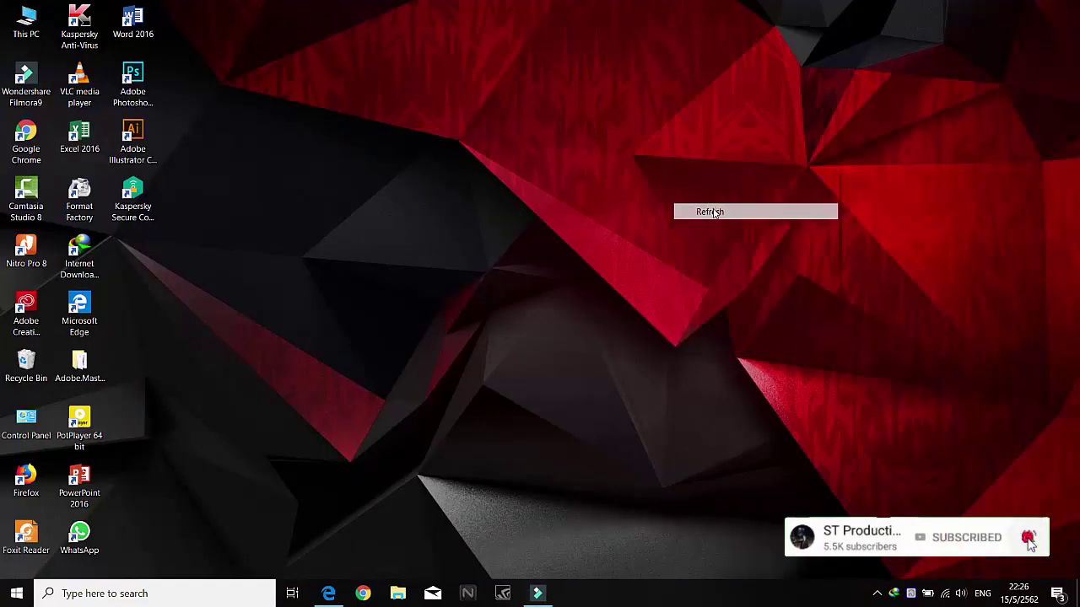
right_click(698, 165)
left_click(745, 208)
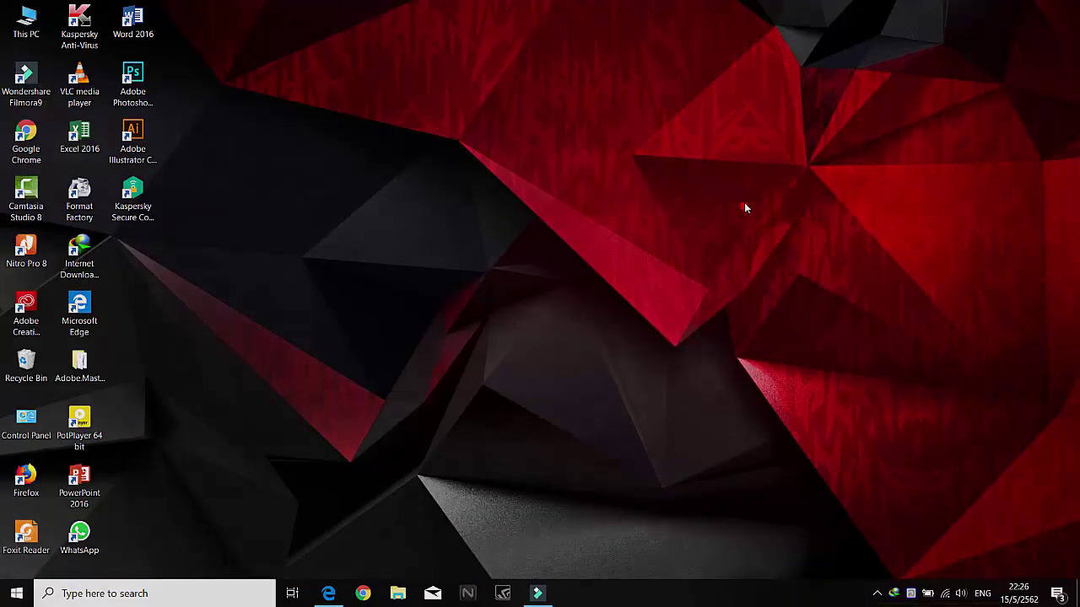